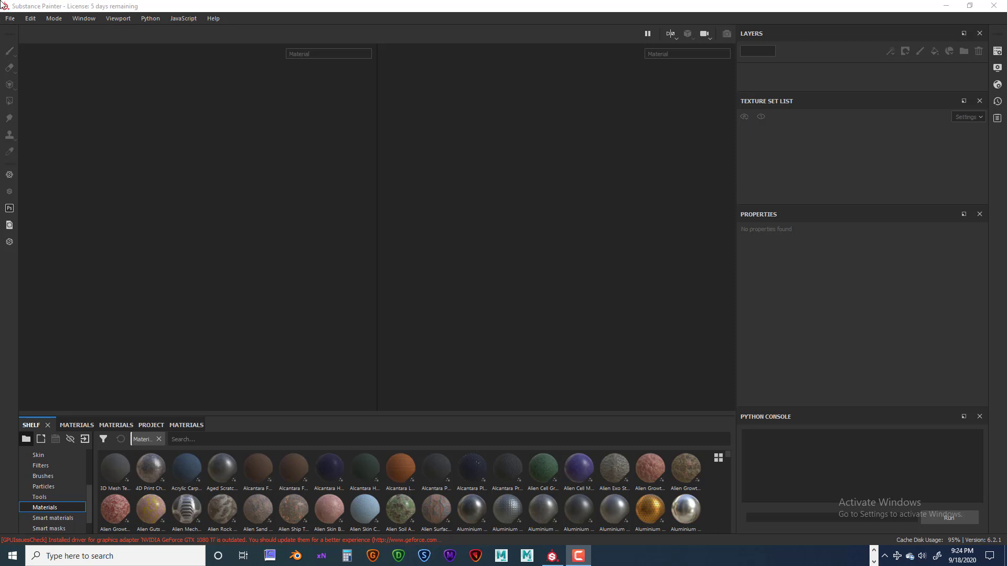
Start a new project and set its document resolution to 4096.
left_click(9, 19)
left_click(20, 31)
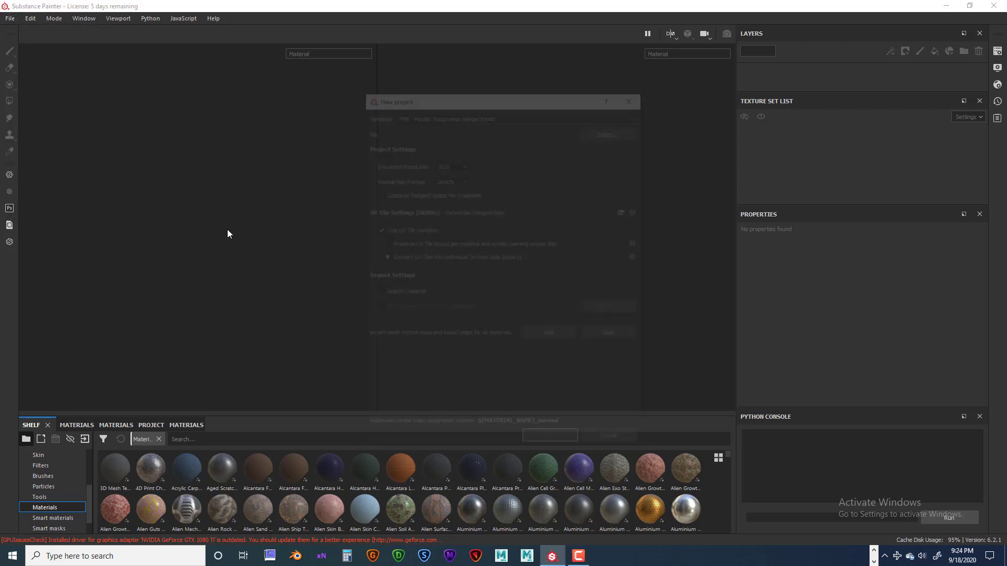
left_click_drag(516, 92, 221, 90)
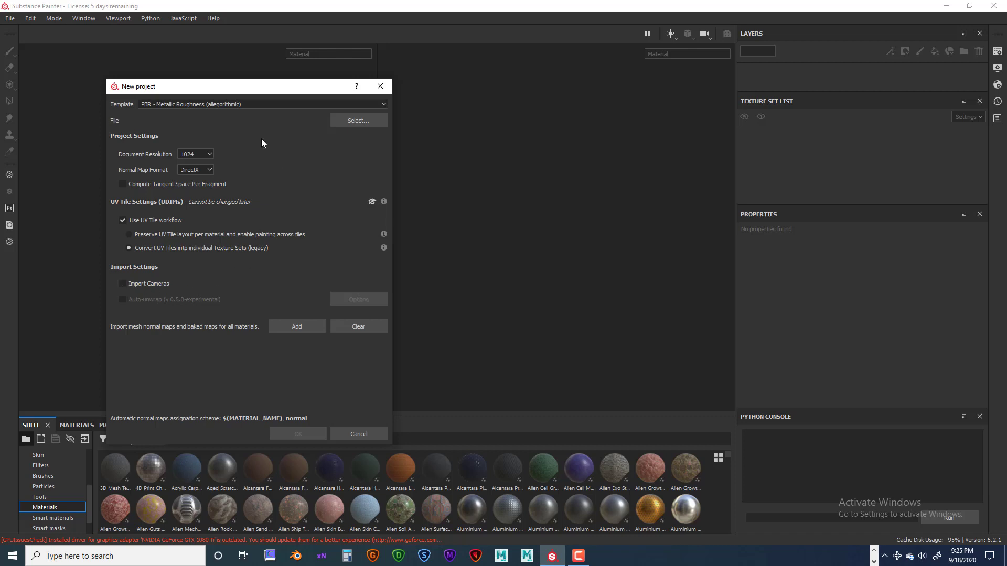
left_click(210, 154)
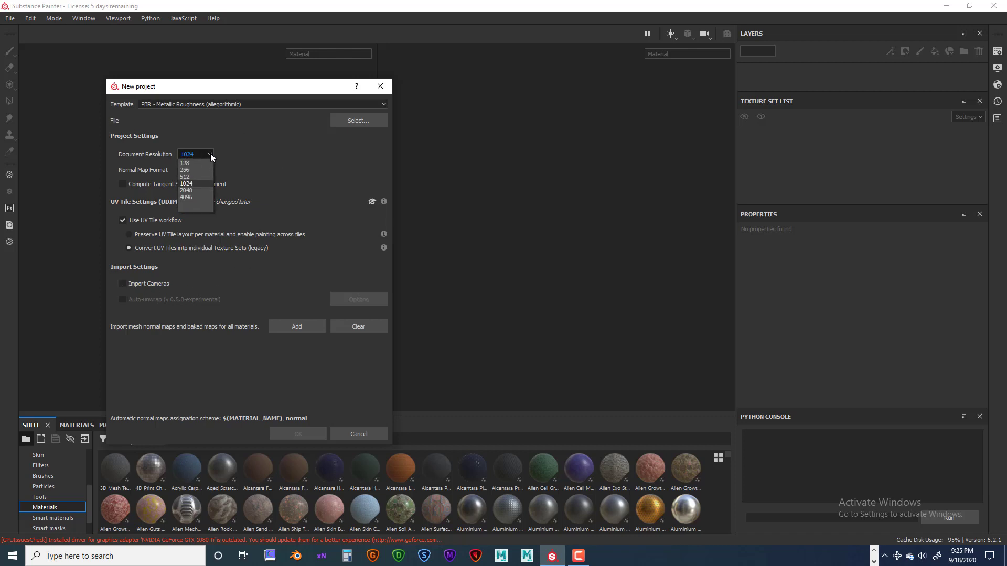
left_click(199, 196)
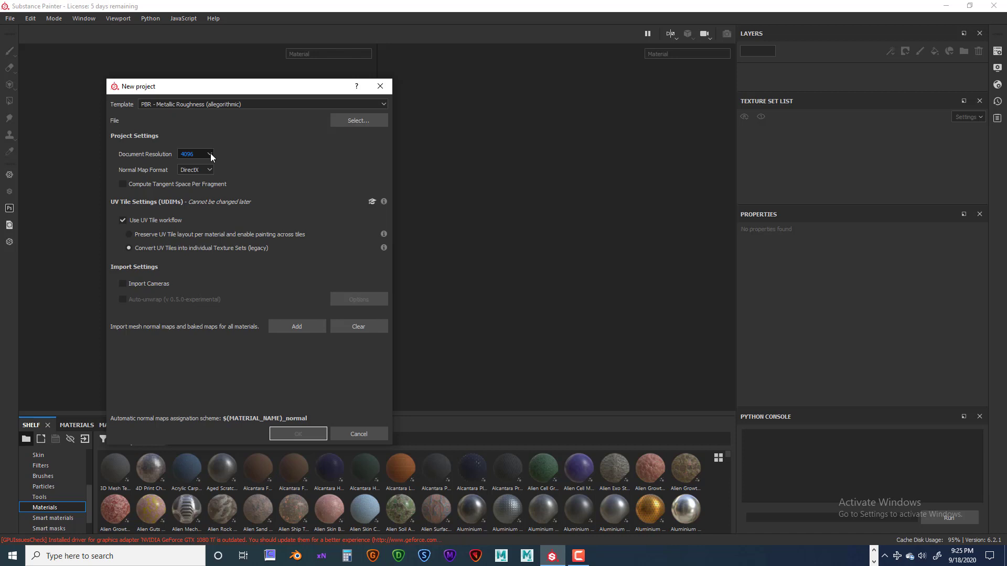
left_click(210, 154)
left_click(201, 190)
left_click(208, 156)
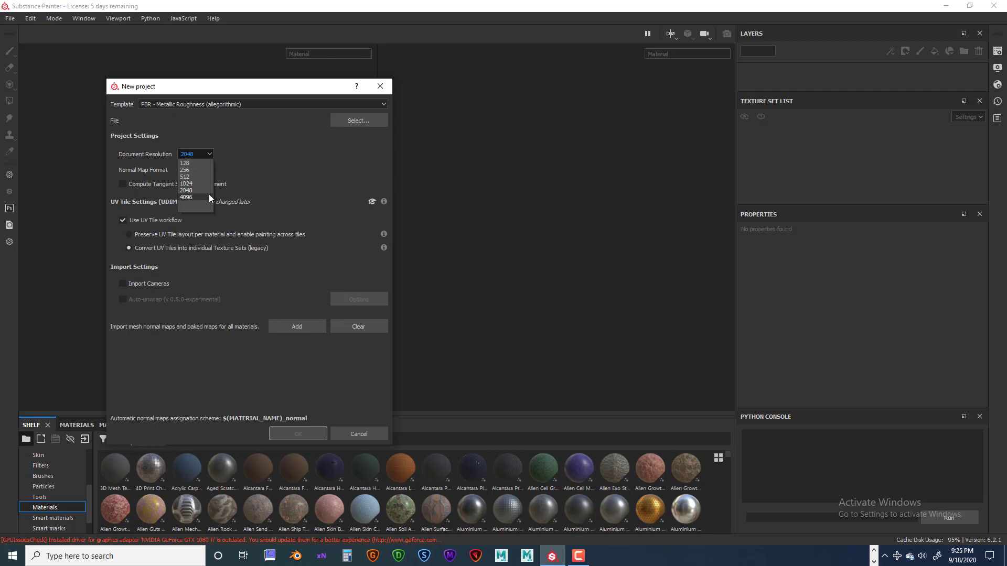
left_click(194, 197)
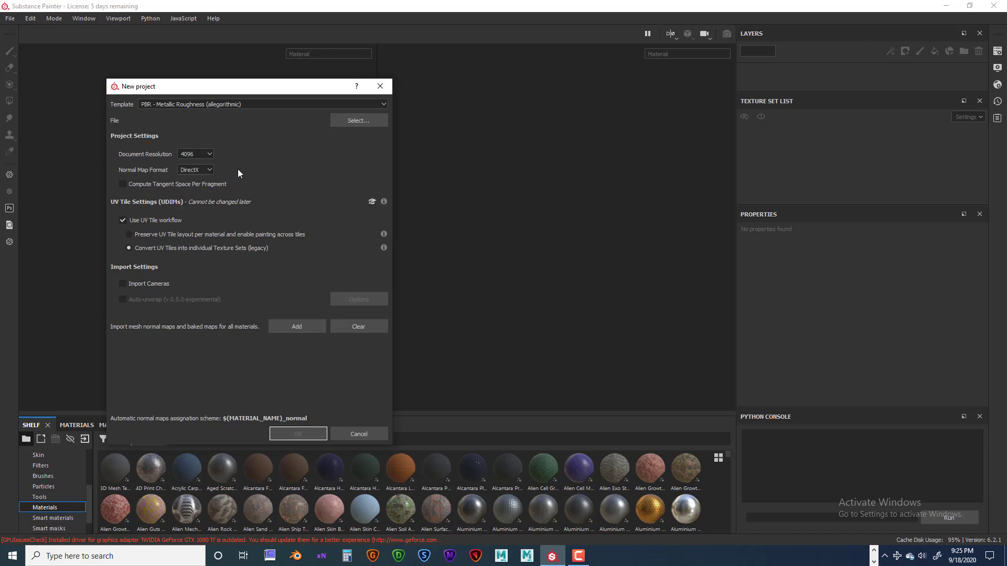
left_click(210, 154)
left_click(202, 190)
left_click(210, 154)
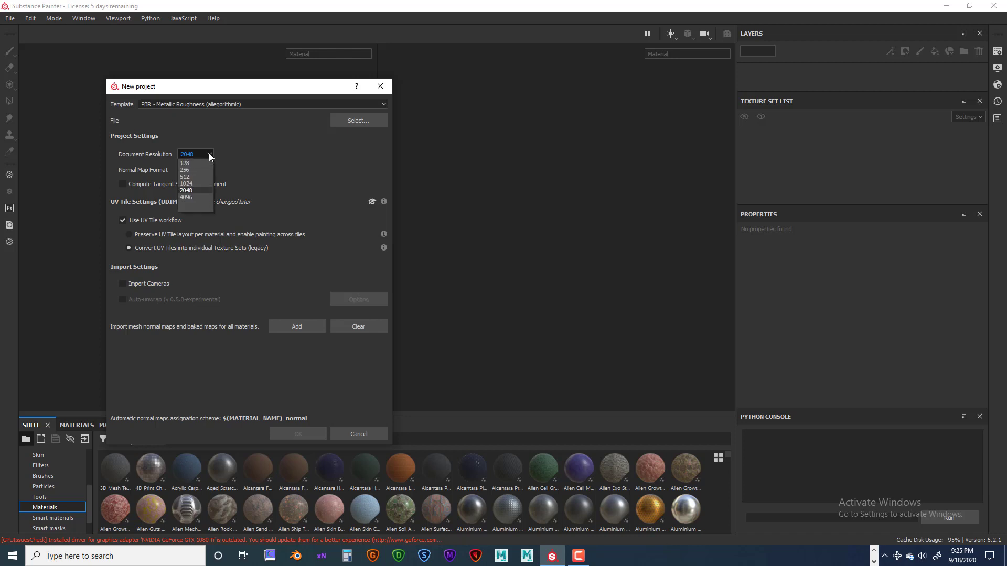
left_click(204, 198)
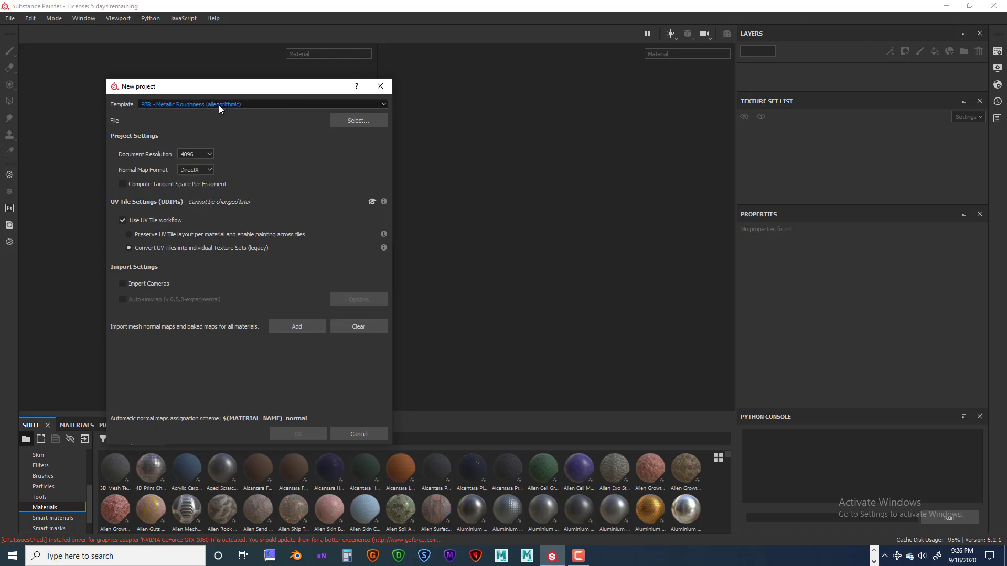
Browse for the project's mesh file in Documents > maya > projects > ANI_150_Module_03_04_05 > scenes.
left_click(359, 122)
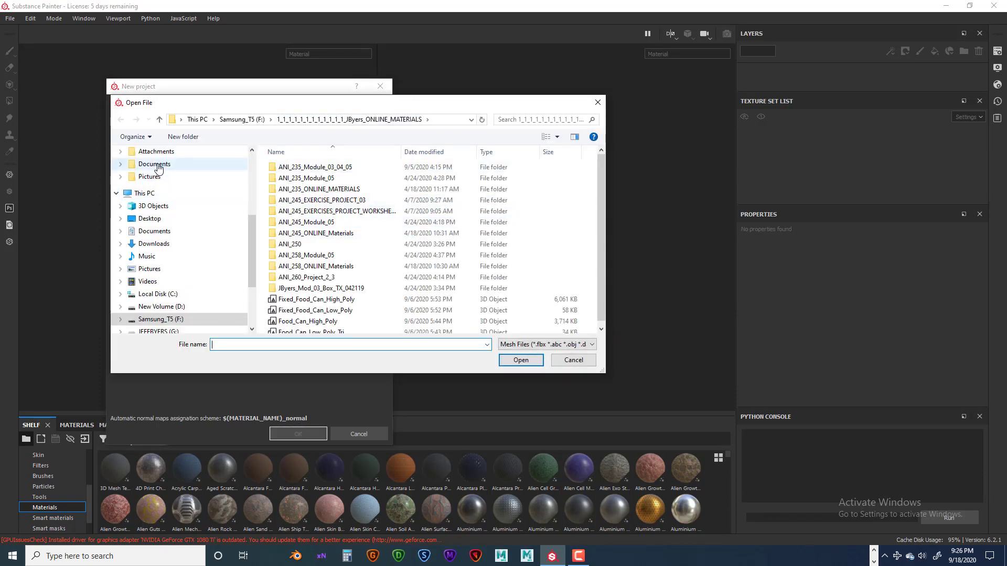
left_click(156, 164)
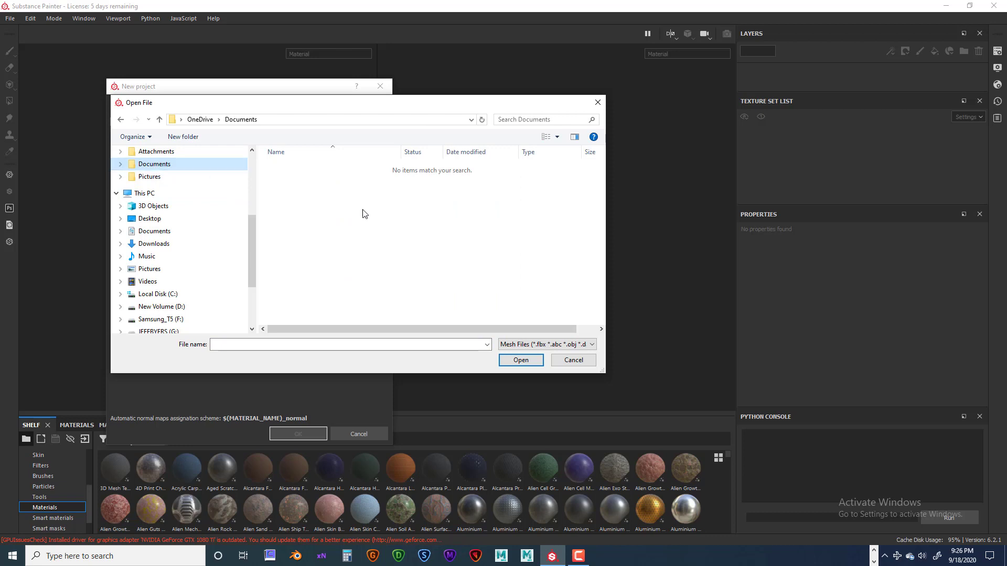
scroll(428, 279, "down", 1)
scroll(427, 278, "up", 1)
scroll(425, 275, "down", 1)
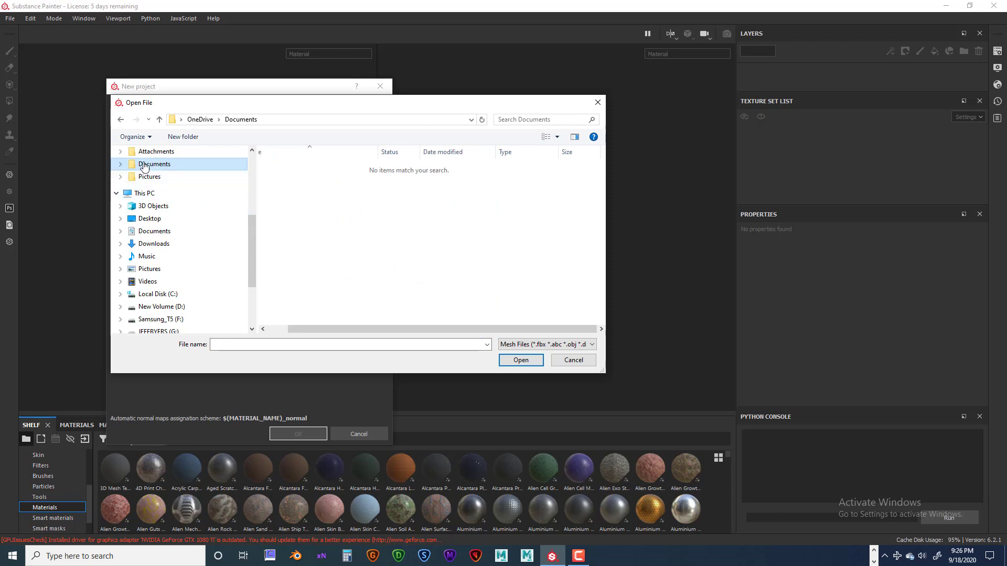
scroll(167, 199, "up", 4)
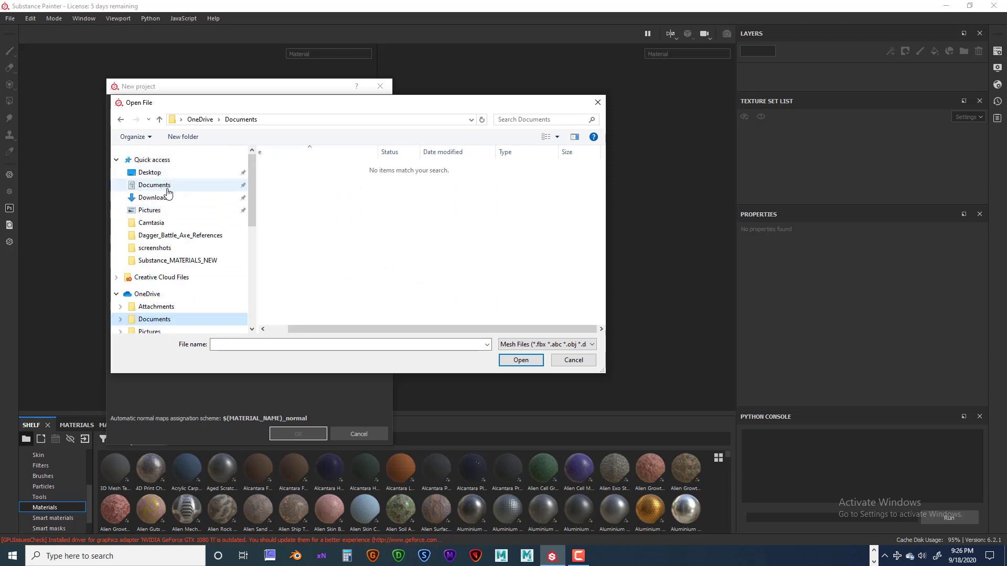
left_click(168, 188)
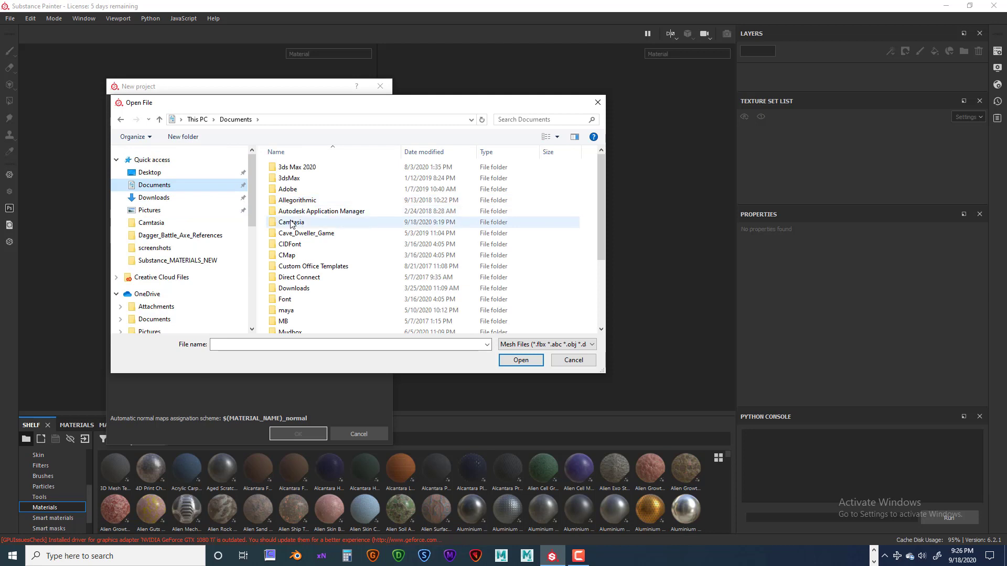
scroll(361, 244, "down", 2)
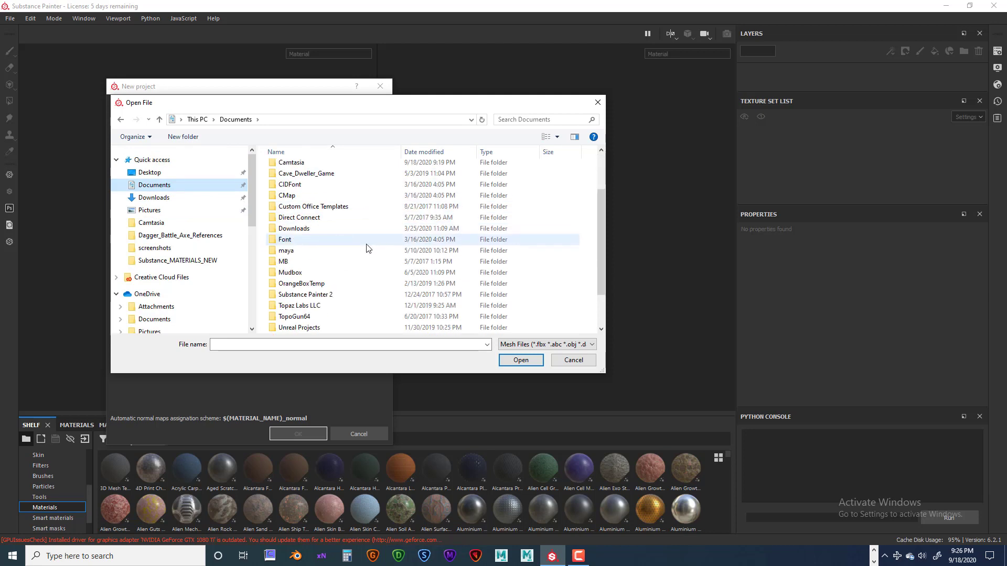
double_click(287, 250)
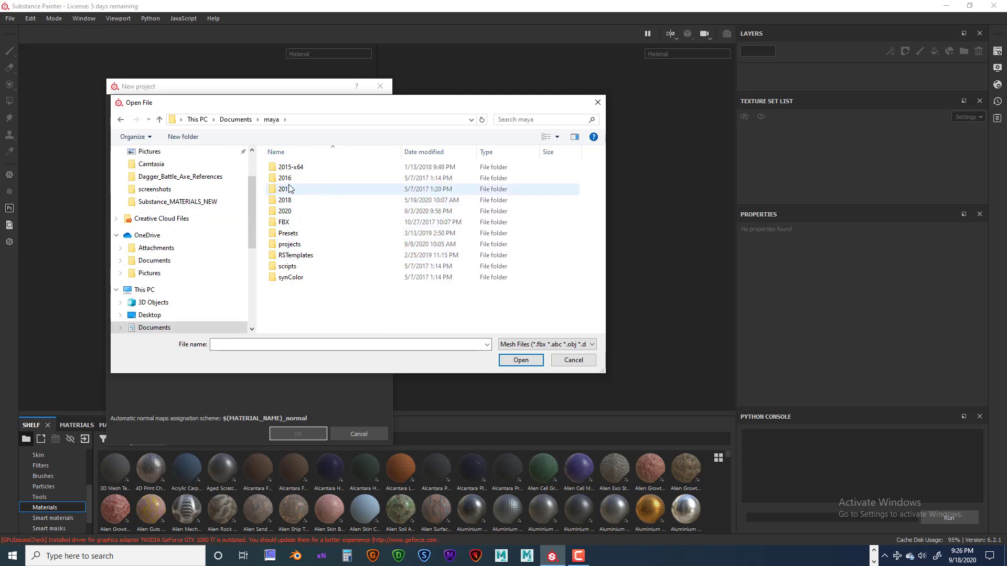
double_click(290, 244)
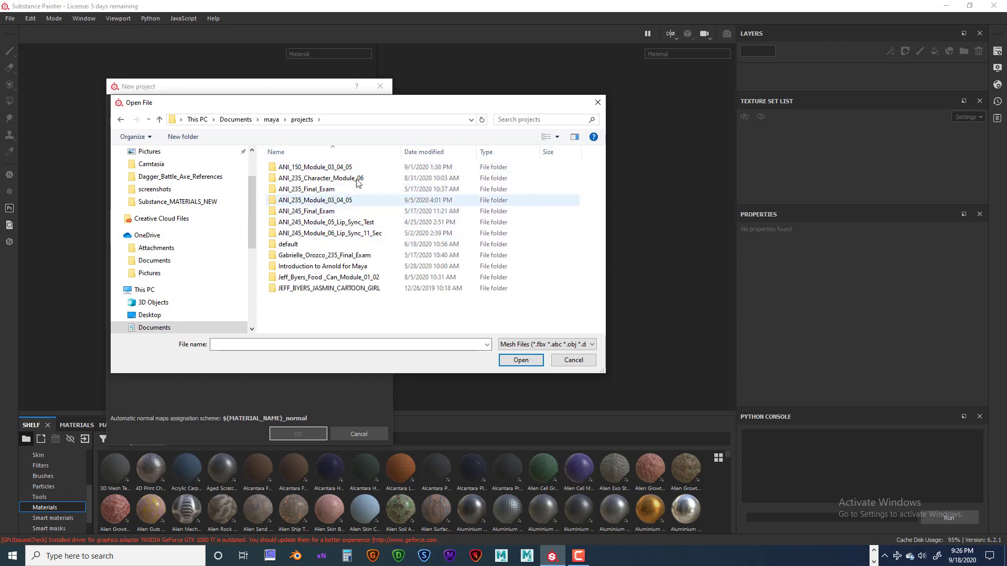
double_click(332, 168)
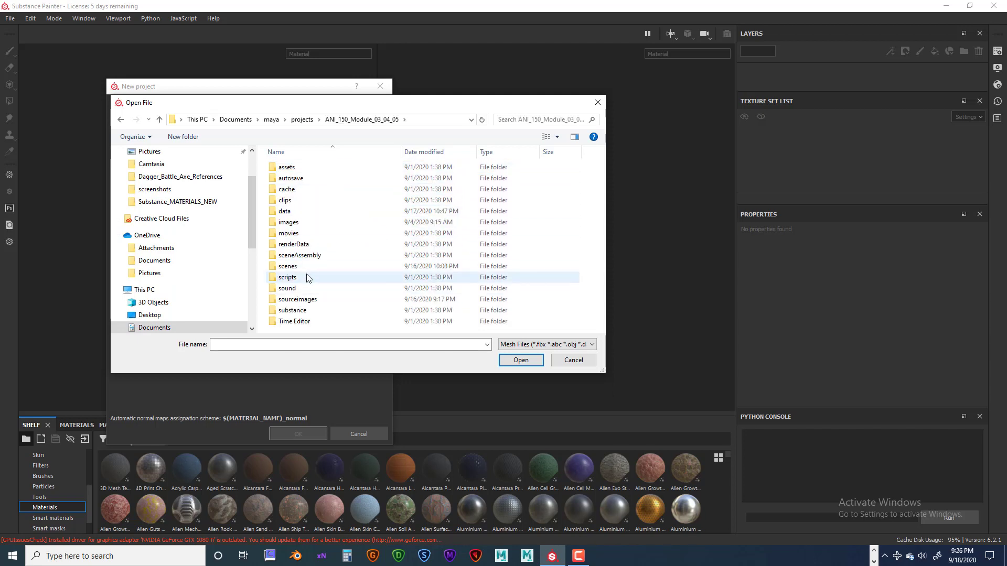
double_click(292, 268)
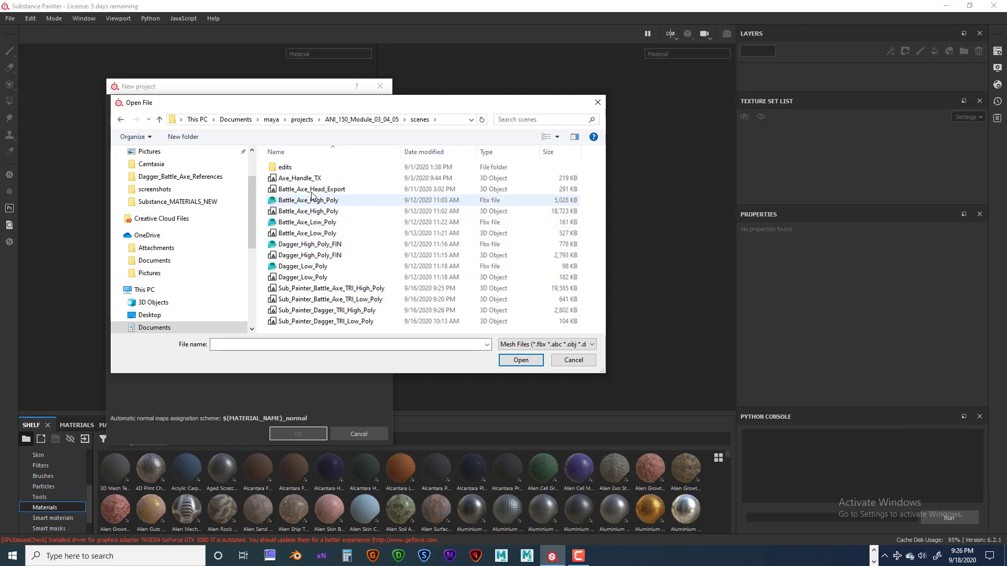
Choose the Dagger_Low_Poly 3D object (OBJ) as the mesh and create the project.
left_click(317, 278)
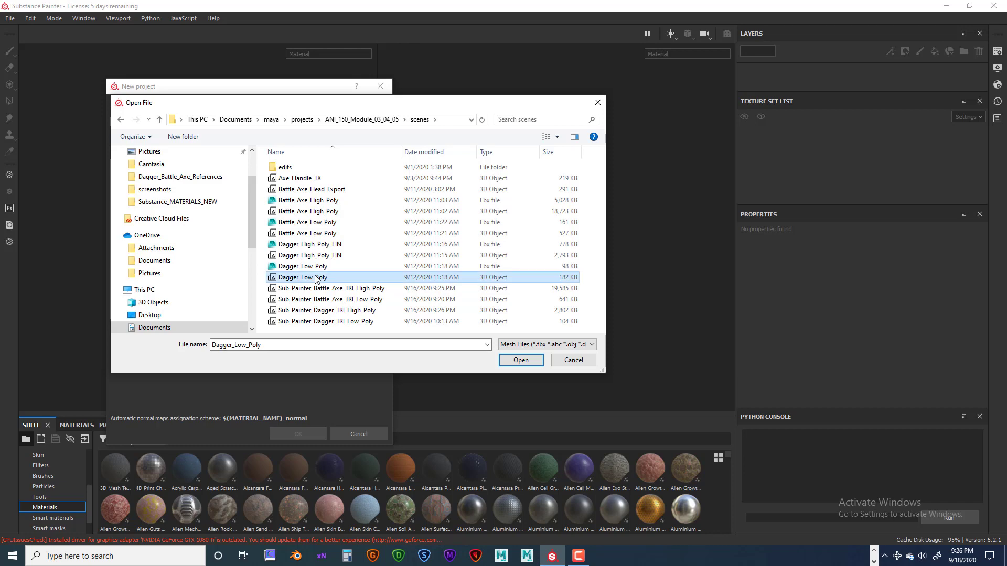
left_click(525, 360)
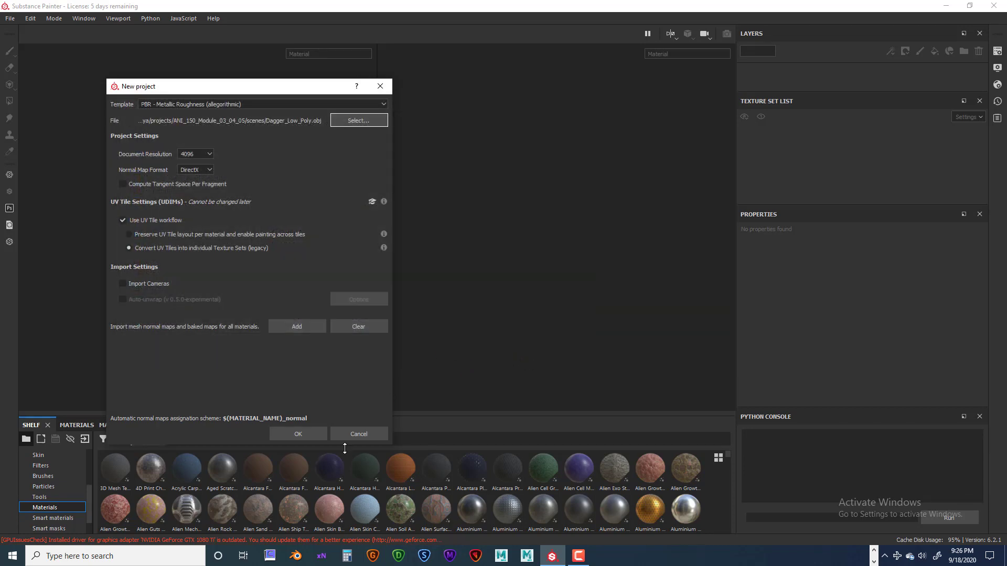
left_click(301, 433)
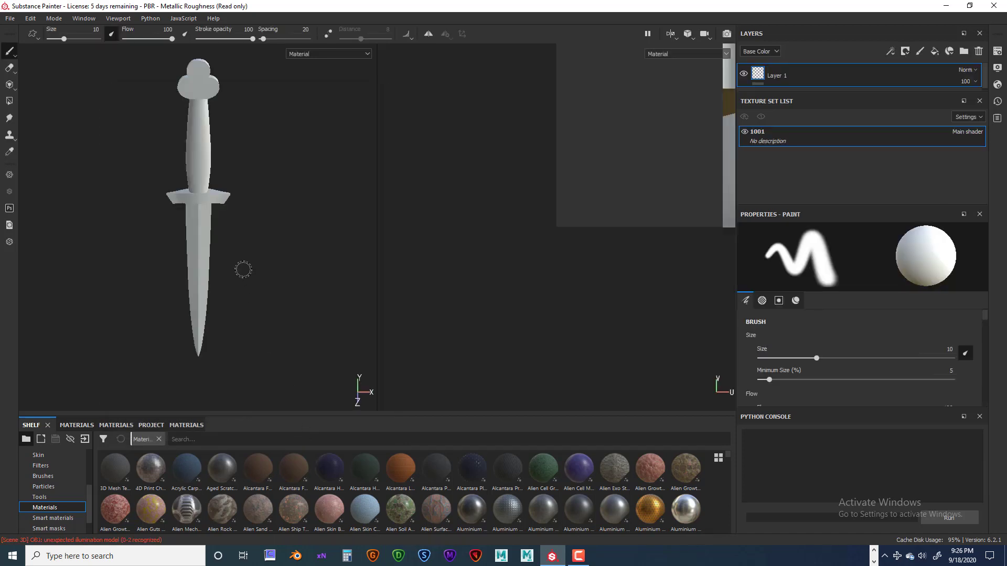
Examine the imported dagger's pommel, grip, guard and blade from several angles.
left_click_drag(209, 267, 252, 255, "alt")
scroll(247, 249, "down", 2)
middle_click_drag(242, 247, 254, 332, "alt")
scroll(252, 267, "up", 4)
left_click_drag(254, 333, 240, 311, "alt")
middle_click_drag(218, 275, 205, 290, "alt")
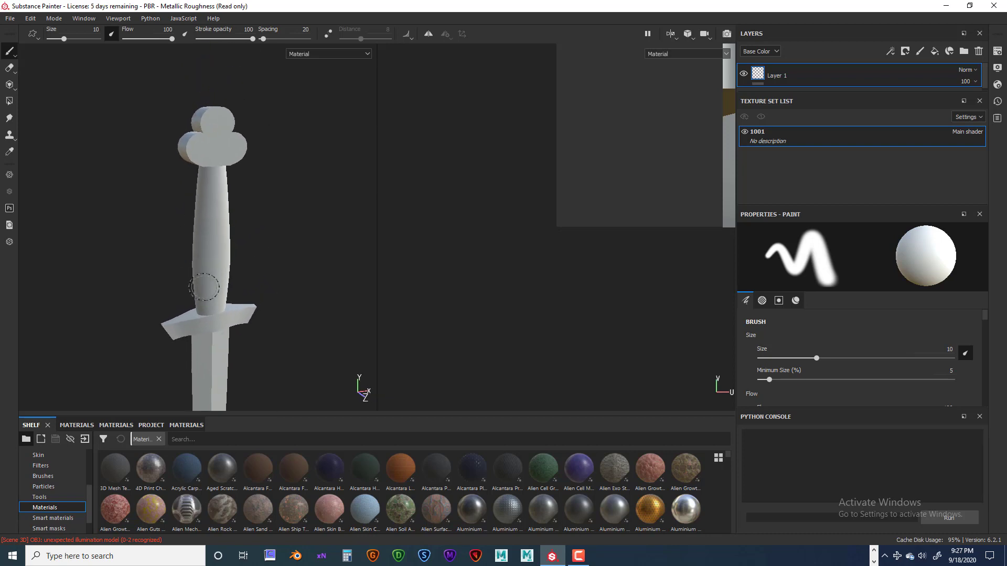
left_click_drag(204, 290, 297, 253, "alt")
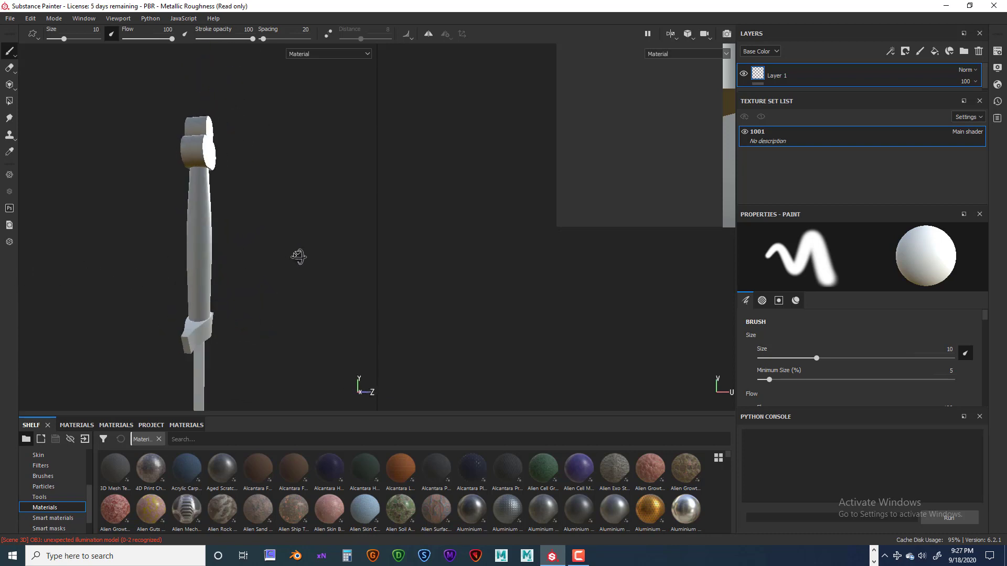
middle_click_drag(297, 254, 307, 153, "alt")
left_click_drag(310, 252, 303, 191, "alt")
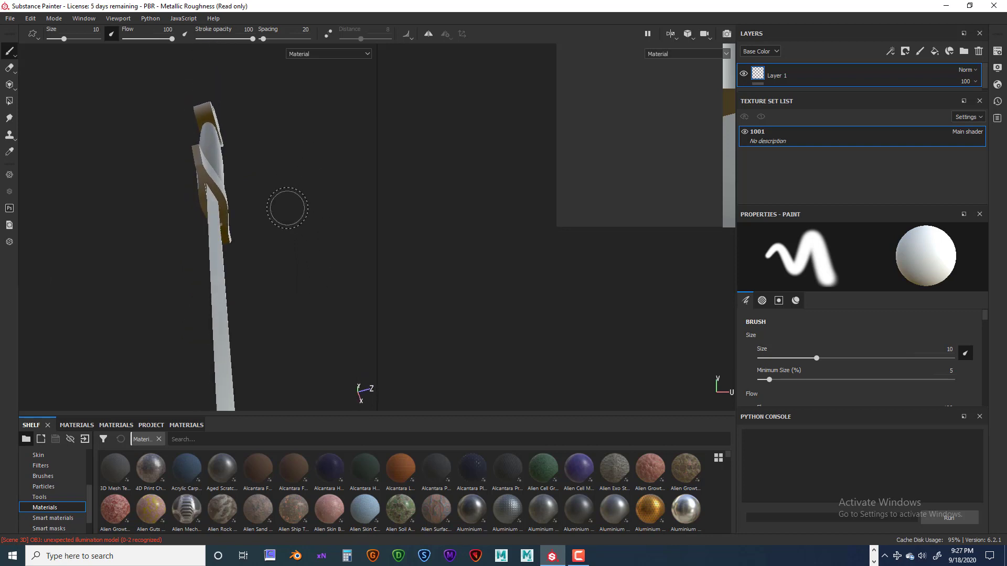
middle_click_drag(331, 362, 313, 175, "alt")
scroll(295, 251, "up", 3)
mouse_move(285, 253)
left_mouse_down("alt")
mouse_move(228, 259)
mouse_move(283, 276)
mouse_move(313, 267)
mouse_move(153, 292)
mouse_move(258, 285)
mouse_move(281, 299)
left_mouse_up("alt")
scroll(226, 288, "down", 5)
middle_click_drag(248, 222, 247, 288, "alt")
middle_click_drag(227, 203, 227, 238, "alt")
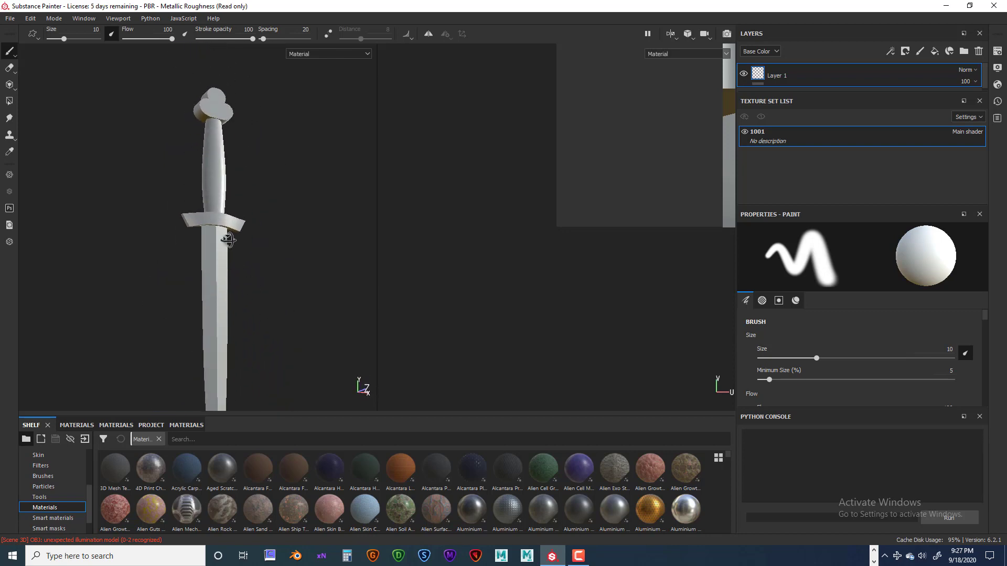
left_click_drag(227, 238, 202, 238, "alt")
scroll(220, 238, "up", 2)
middle_click_drag(236, 220, 205, 255, "alt")
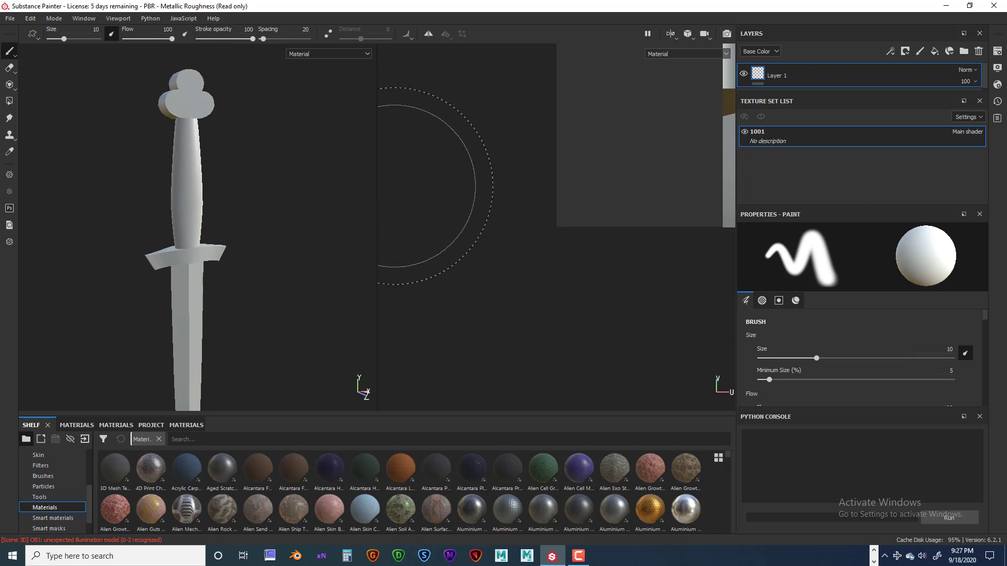
Start another new project with a document resolution of 4096.
left_click(10, 19)
left_click(16, 30)
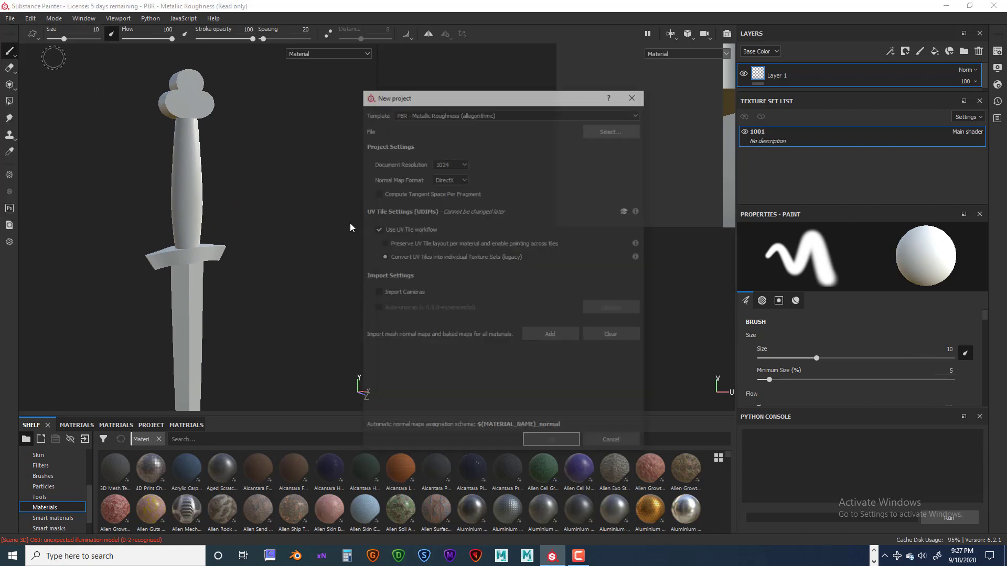
left_click(446, 161)
left_click(449, 206)
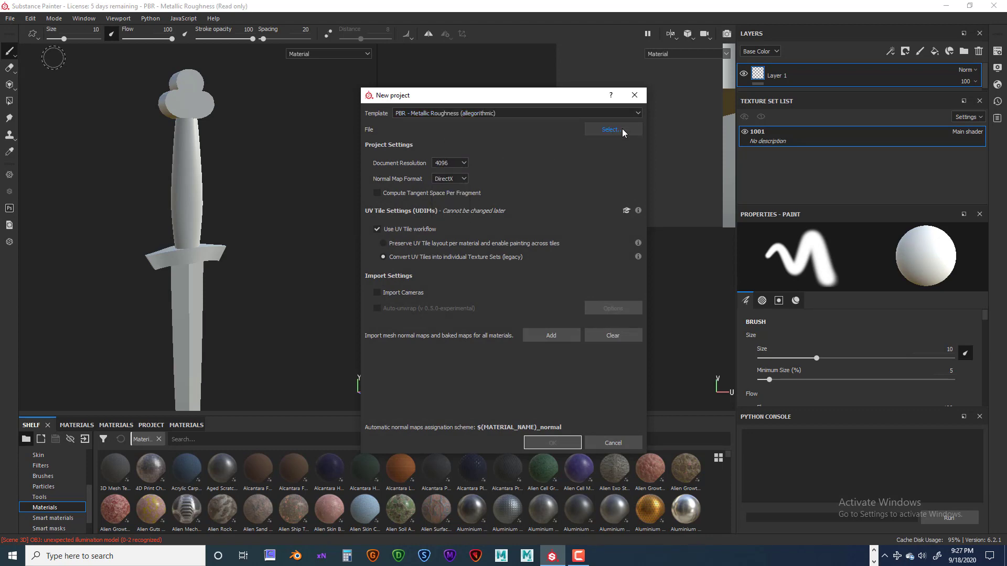
Choose Sub_Painter_Dagger_TRI_Low_Poly as the mesh and create the project, discarding the changes to the current one.
left_click(623, 131)
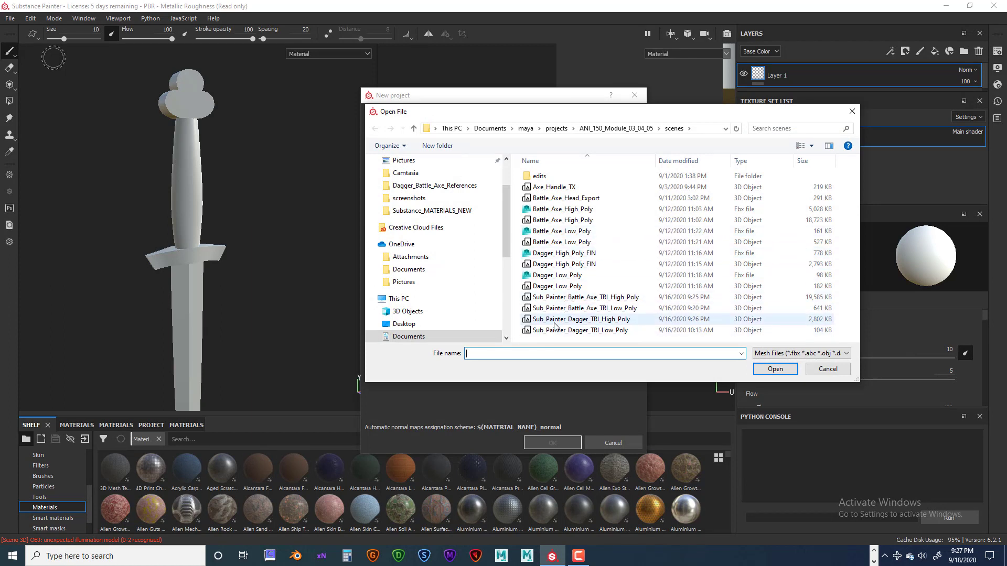
left_click(600, 331)
left_click(775, 369)
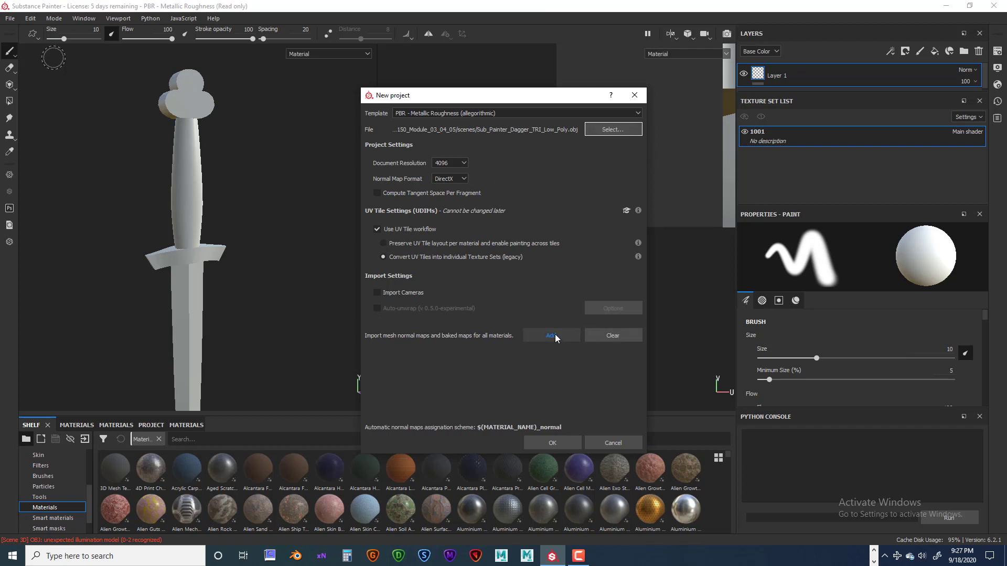
left_click(532, 445)
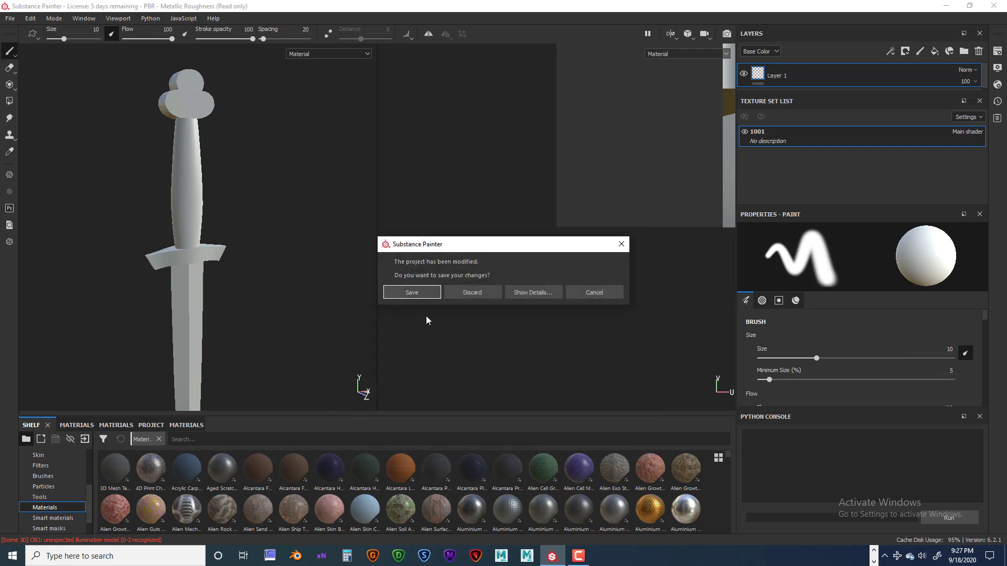
left_click(474, 294)
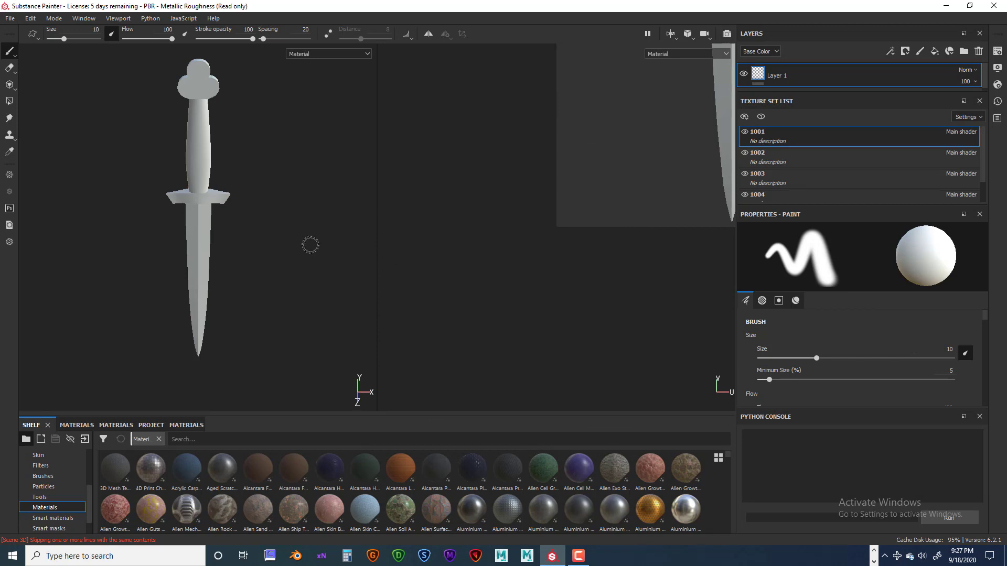
Enlarge the texture set list to fit sets 1001 to 1004, and view the dagger from the side.
left_click_drag(286, 254, 243, 219, "alt")
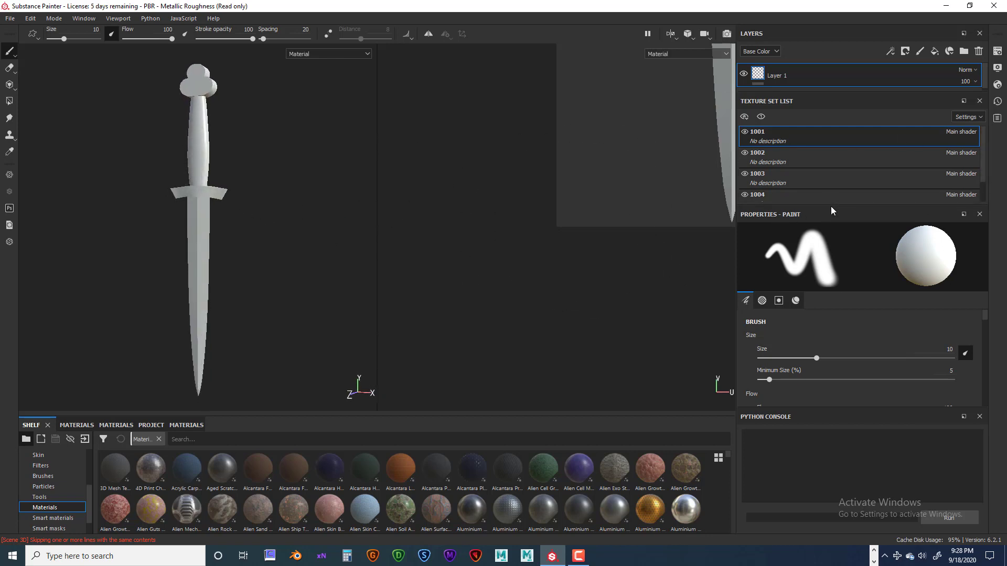
left_click_drag(832, 209, 820, 294)
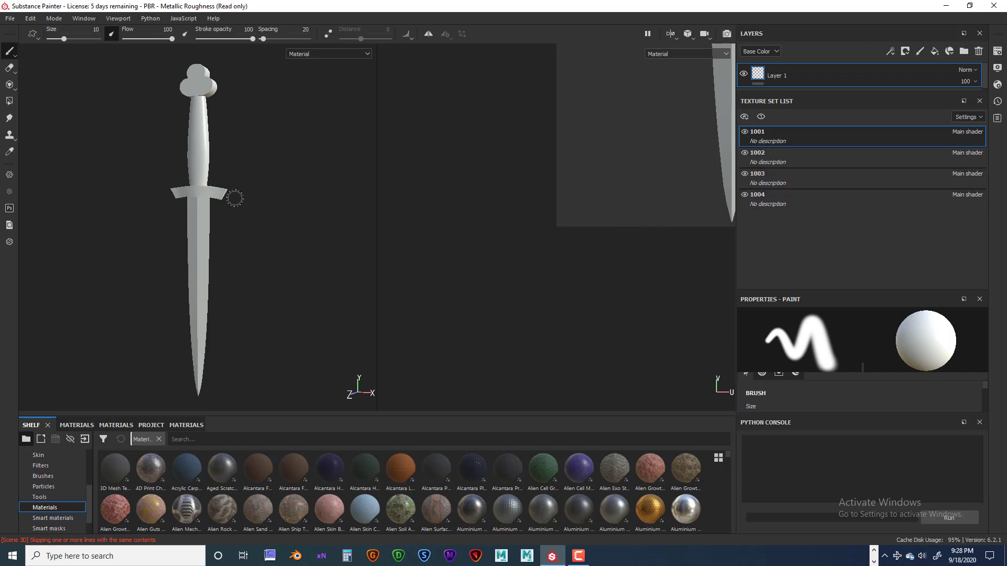
left_click_drag(180, 218, 294, 220, "alt")
scroll(294, 219, "down", 2)
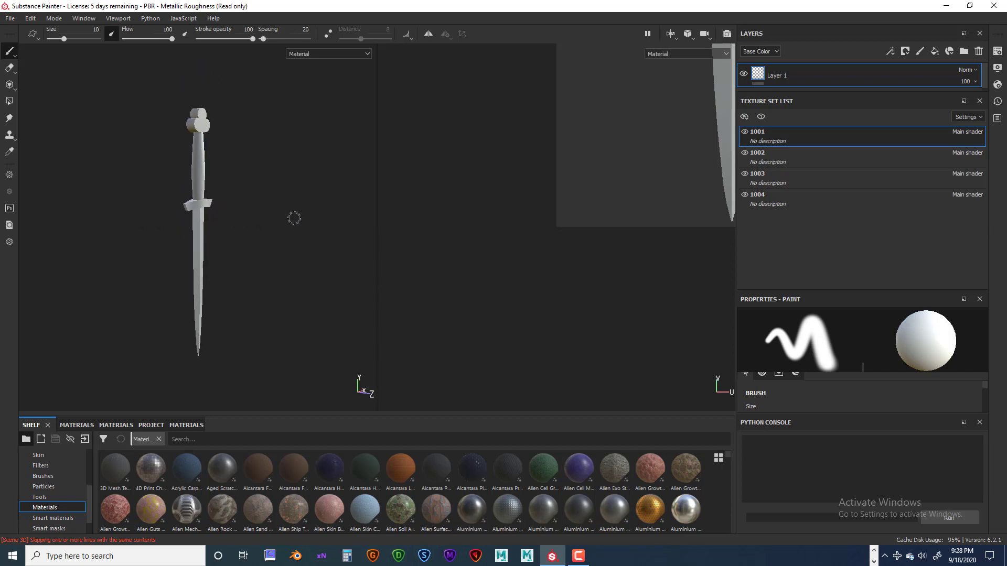
Examine the dagger's pommel, grip and guard up close, and follow the blade down to its tip.
scroll(281, 184, "up", 3)
left_click_drag(281, 184, 284, 194, "alt")
middle_click_drag(257, 139, 269, 208, "alt")
right_click_drag(289, 213, 411, 236, "alt")
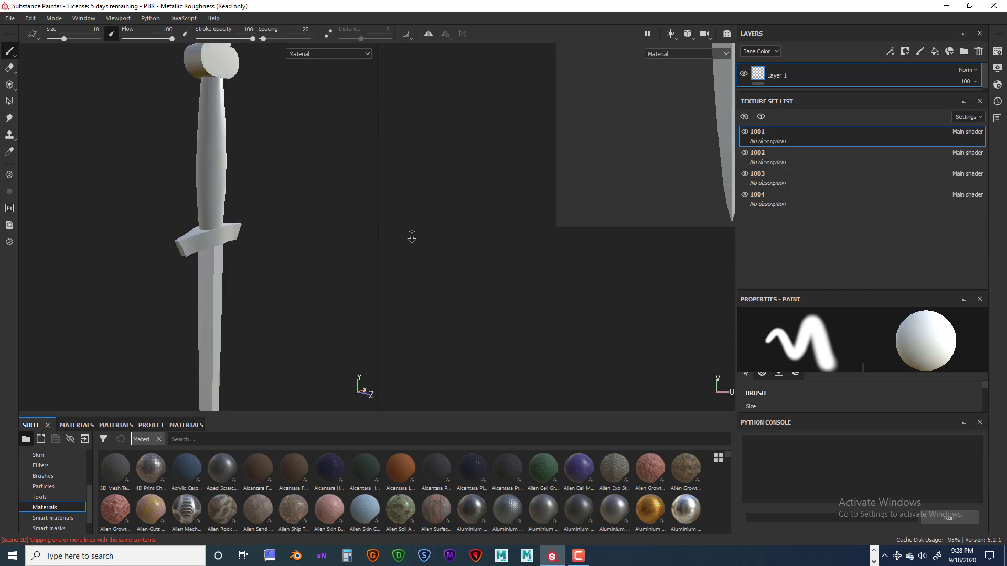
middle_click_drag(350, 186, 315, 242, "alt")
left_click_drag(301, 237, 328, 231, "alt")
middle_click_drag(273, 216, 245, 79, "alt")
scroll(316, 211, "up", 2)
scroll(315, 214, "down", 4)
middle_click_drag(307, 218, 316, 179, "alt")
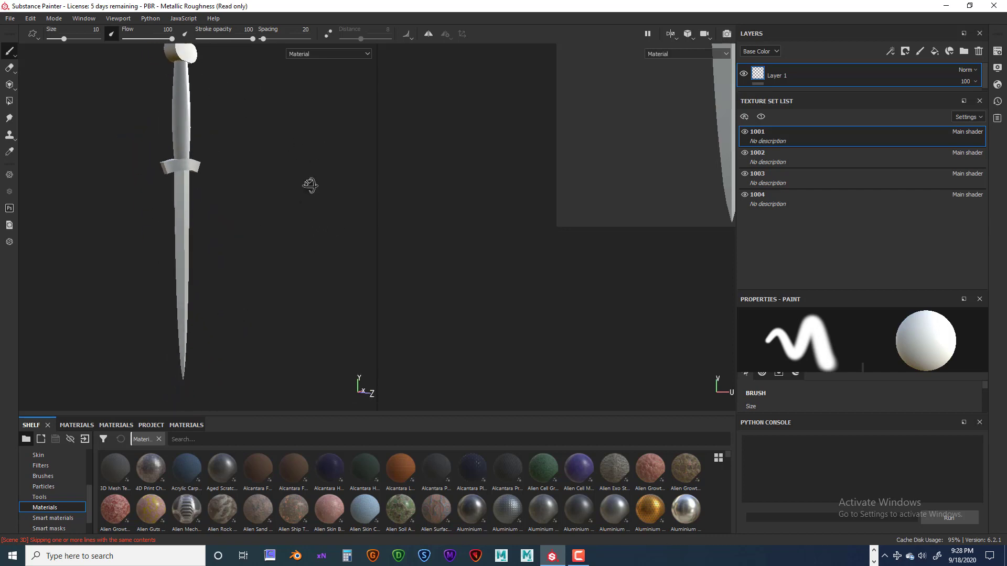
Frame the whole dagger and inspect its overall shape from several angles.
left_click_drag(310, 184, 291, 182, "alt")
middle_click_drag(288, 173, 284, 202, "alt")
right_click_drag(284, 201, 246, 199, "alt")
middle_click_drag(255, 198, 268, 182, "alt")
mouse_move(268, 182)
left_mouse_down("alt")
mouse_move(227, 187)
mouse_move(273, 188)
mouse_move(256, 207)
mouse_move(276, 209)
mouse_move(269, 202)
mouse_move(290, 220)
mouse_move(337, 215)
mouse_move(236, 202)
mouse_move(216, 162)
mouse_move(308, 218)
mouse_move(445, 196)
mouse_move(209, 214)
mouse_move(348, 209)
mouse_move(276, 218)
mouse_move(290, 215)
left_mouse_up("alt")
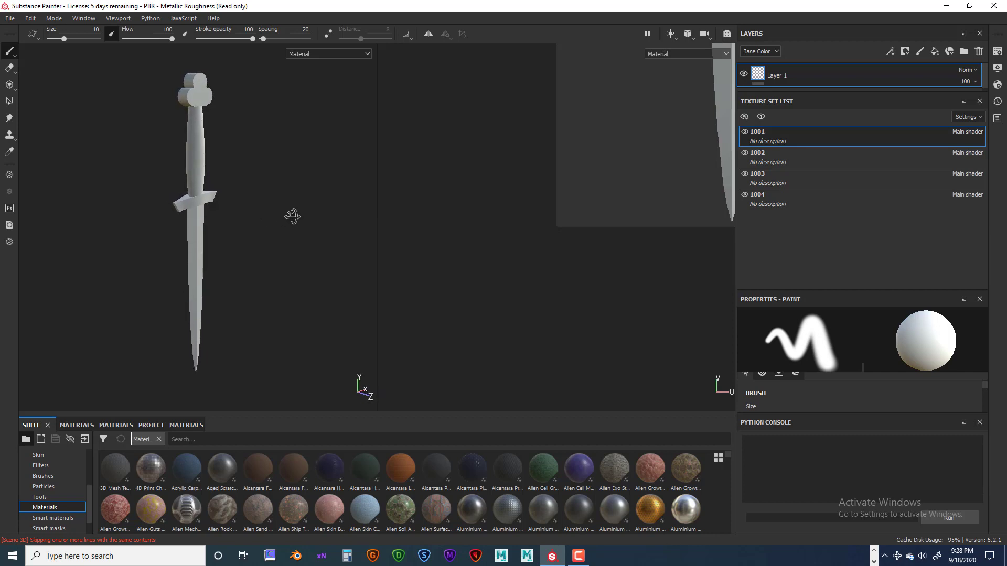
mouse_move(278, 205)
middle_mouse_down("alt")
mouse_move(281, 215)
mouse_move(267, 204)
middle_mouse_up("alt")
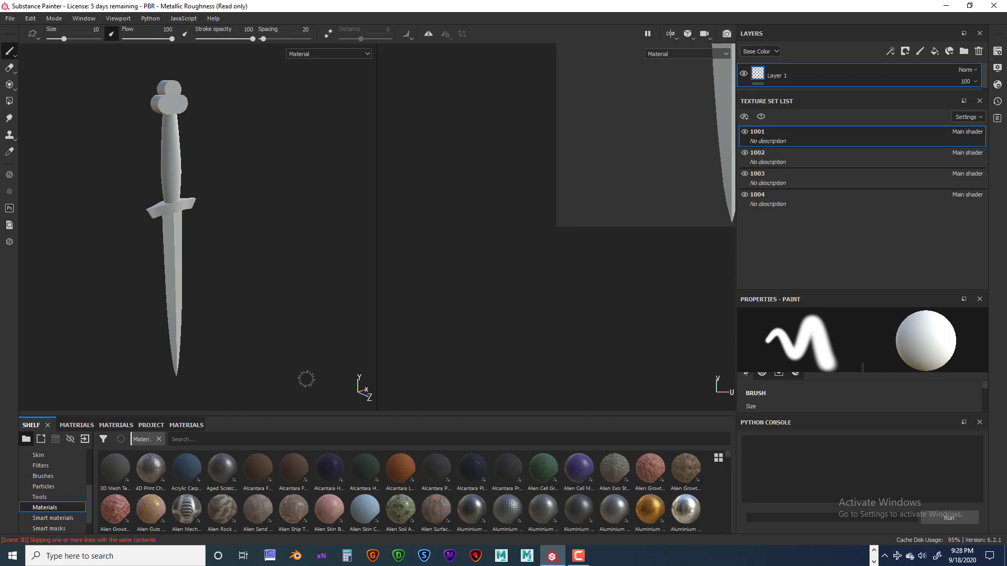
scroll(226, 311, "up", 2)
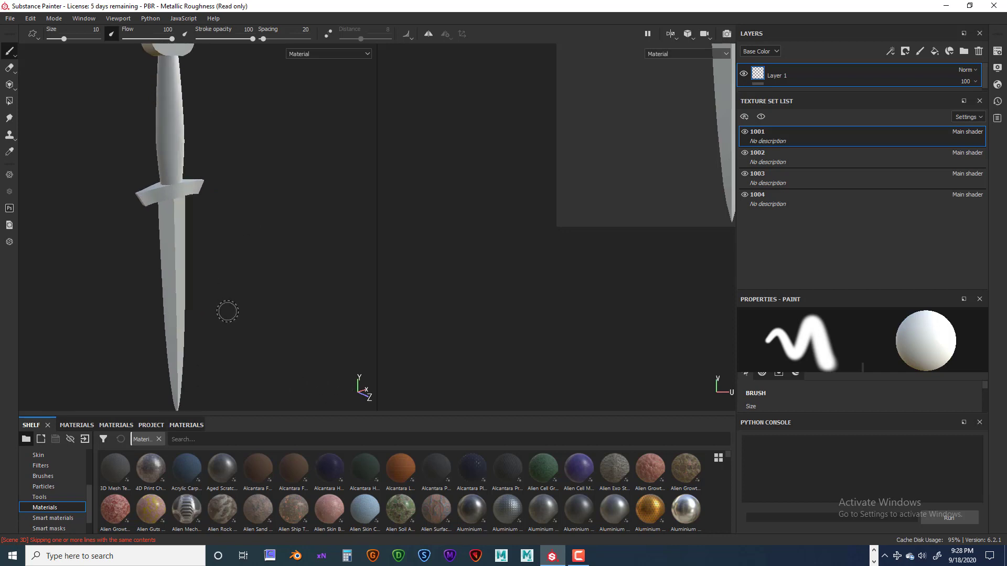
scroll(255, 331, "down", 1)
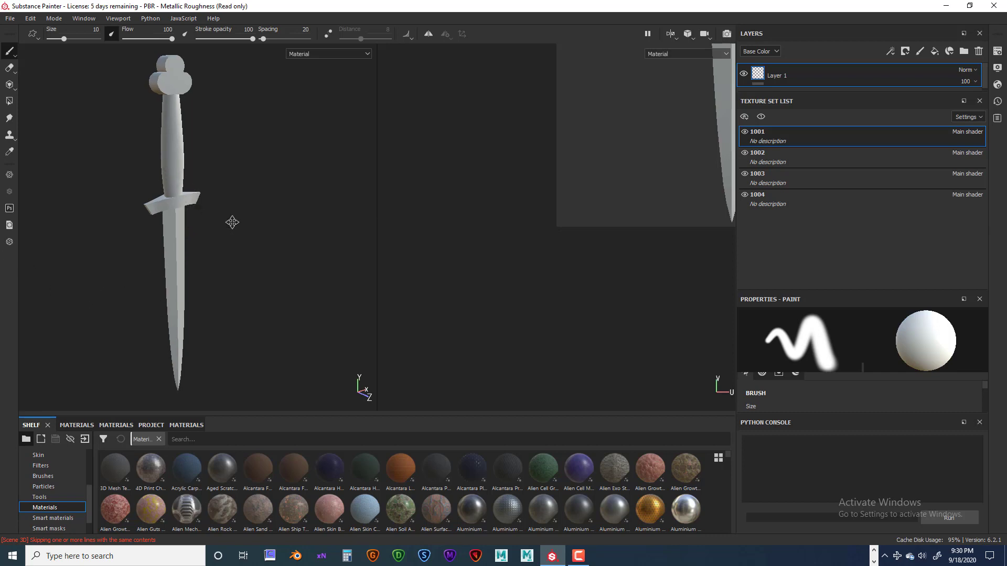
middle_click_drag(229, 220, 269, 223, "alt")
mouse_move(269, 225)
left_mouse_down("alt")
mouse_move(189, 200)
mouse_move(215, 218)
left_mouse_up("alt")
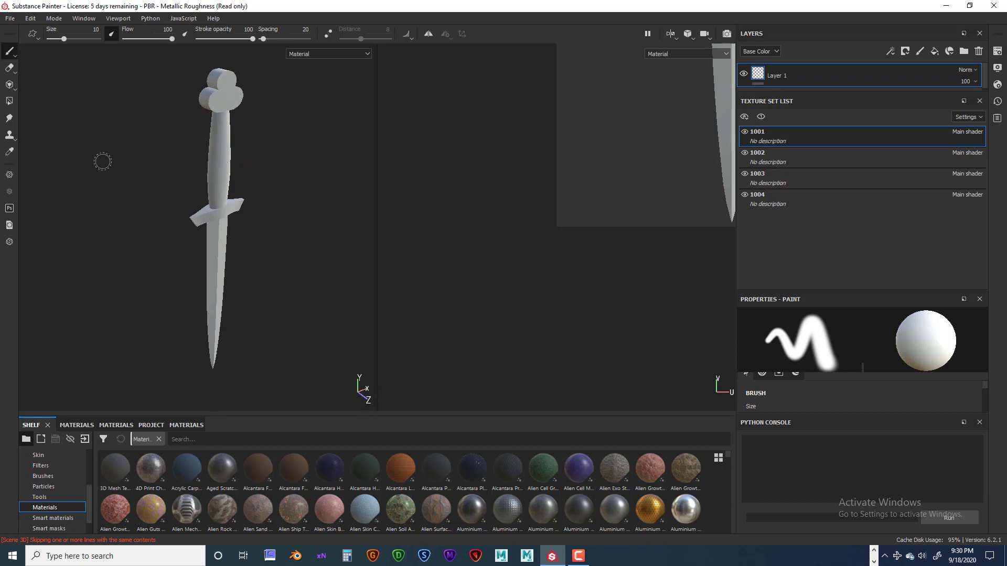
Open the texture set settings for 1001 in a floating window and review the size, shader, channels and mesh maps.
left_click(997, 51)
left_click_drag(820, 50, 481, 90)
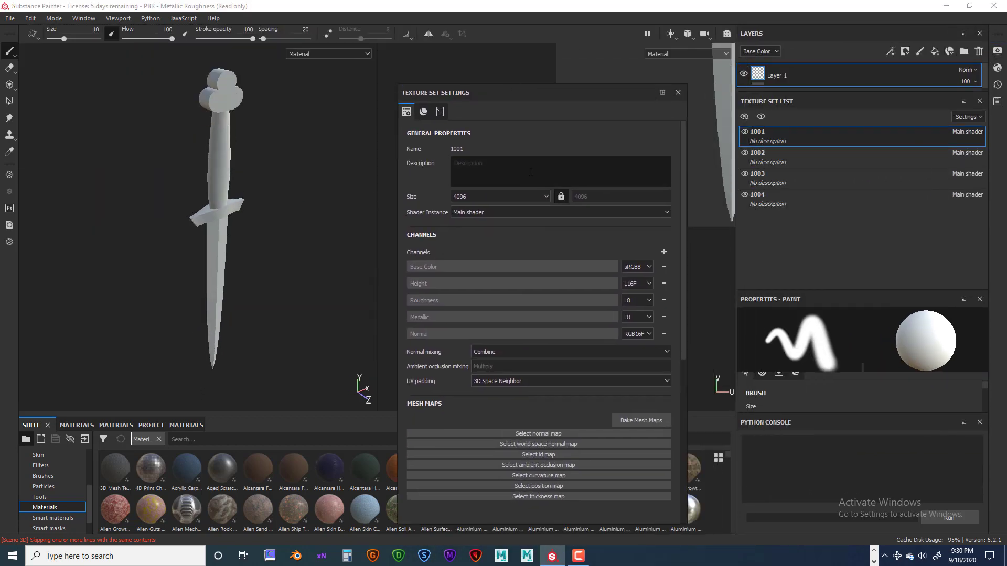
scroll(556, 189, "down", 1)
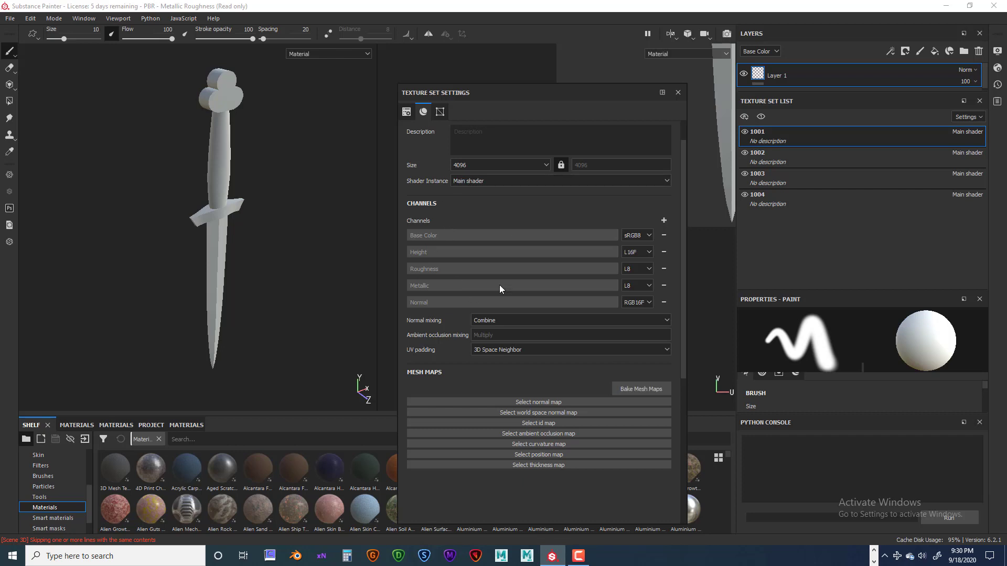
left_click(667, 181)
left_click(606, 89)
Open the mesh map baking settings and exclude the ID map from the bake.
left_click(641, 389)
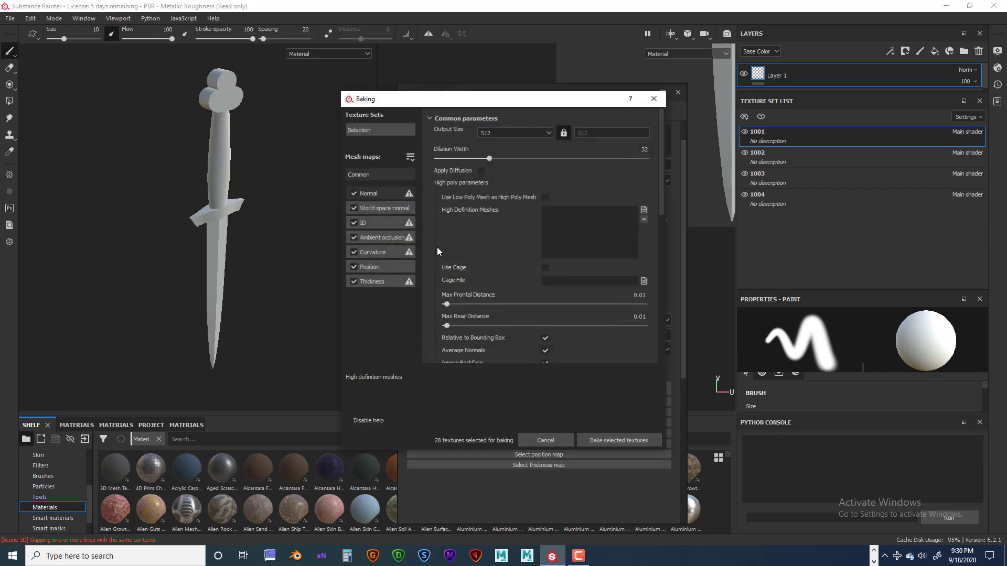
left_click_drag(424, 100, 434, 93)
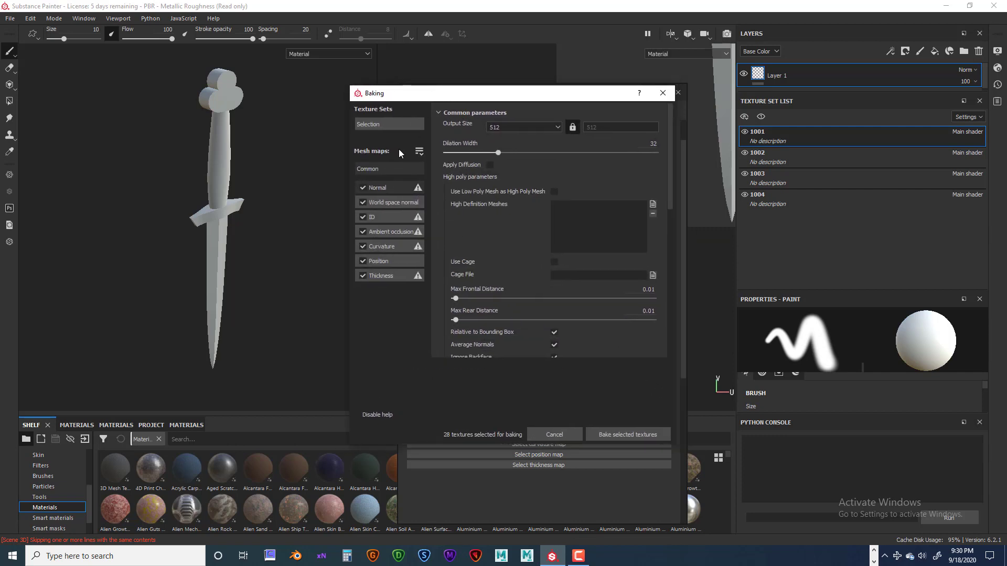
left_click(373, 218)
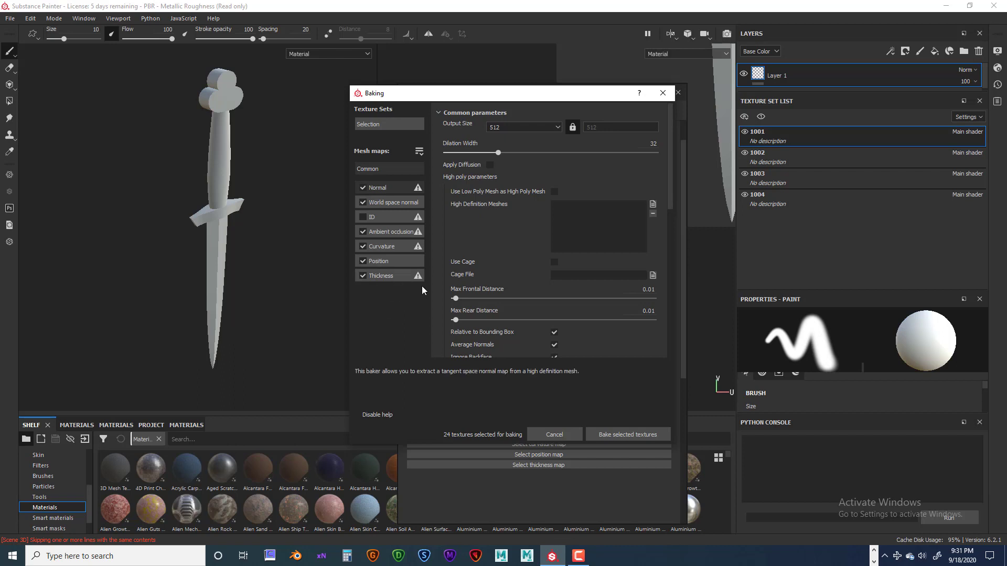
Review the common baking parameters, including high poly meshes, cage, ray distances, antialiasing and mesh name suffixes.
scroll(530, 225, "down", 2)
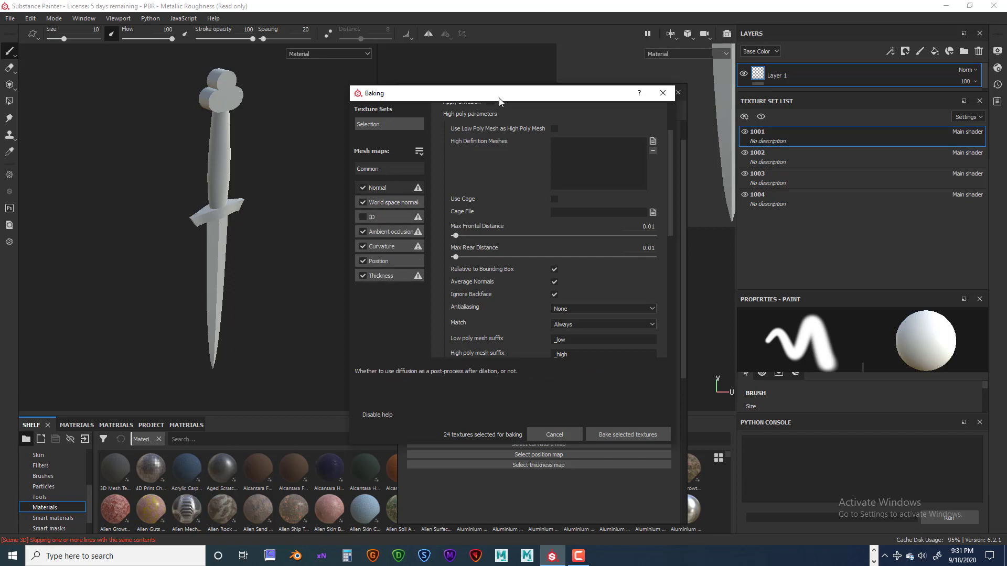
left_click_drag(496, 93, 477, 80)
scroll(493, 188, "down", 2)
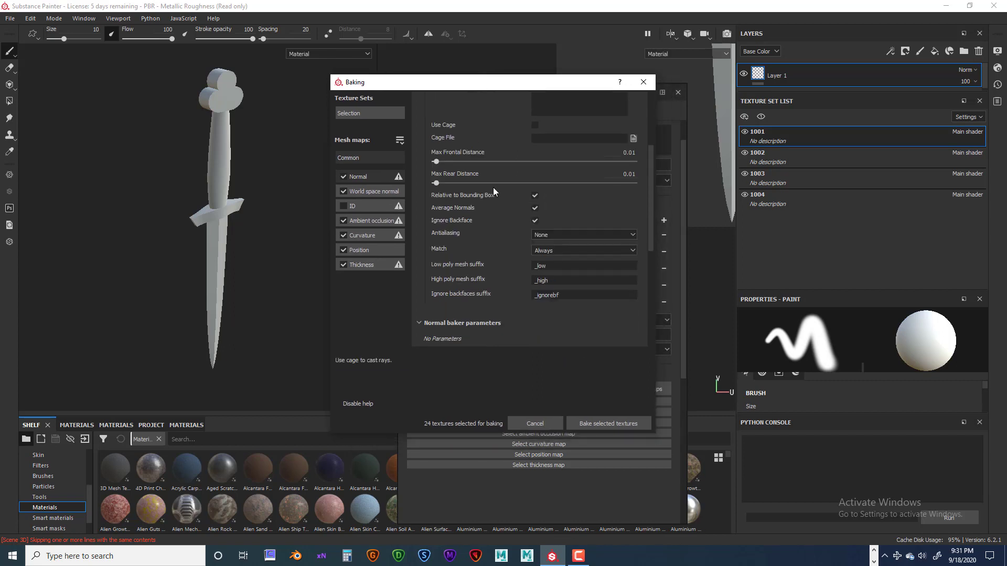
scroll(493, 188, "up", 3)
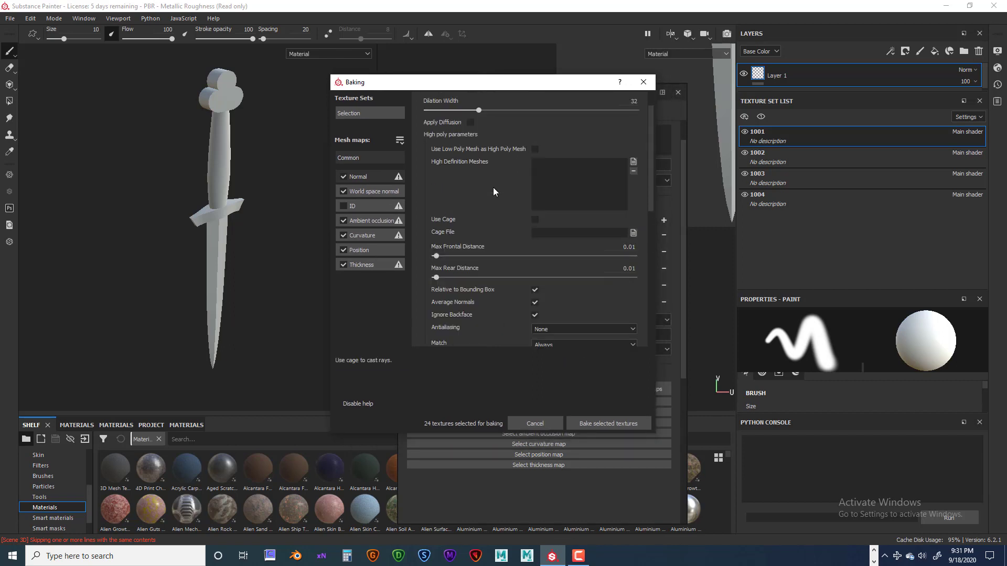
scroll(492, 187, "down", 3)
scroll(493, 187, "up", 2)
scroll(493, 187, "down", 2)
scroll(493, 187, "up", 3)
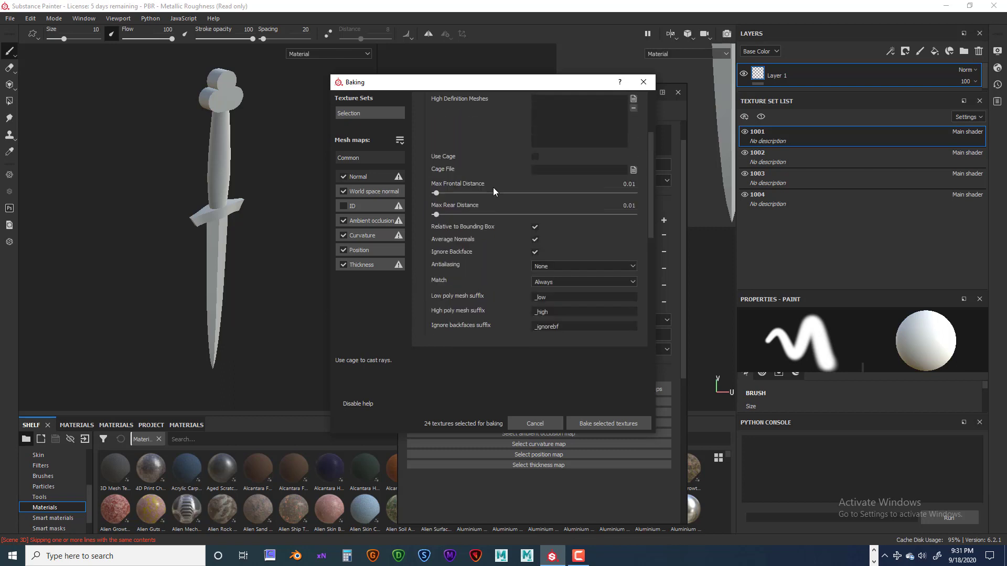
scroll(492, 189, "up", 1)
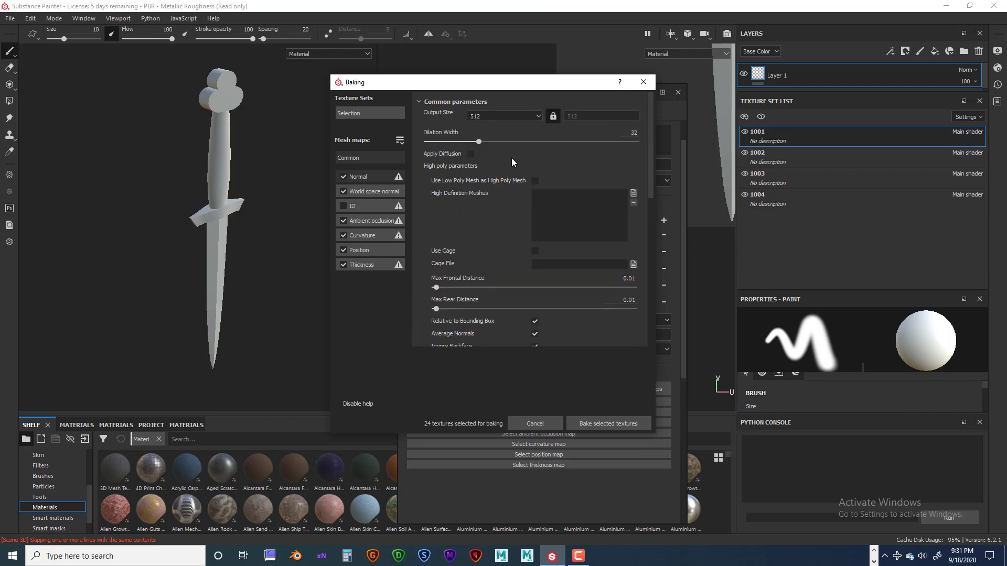
Set the baking output size to 4096, and close the baking settings without baking.
left_click(537, 120)
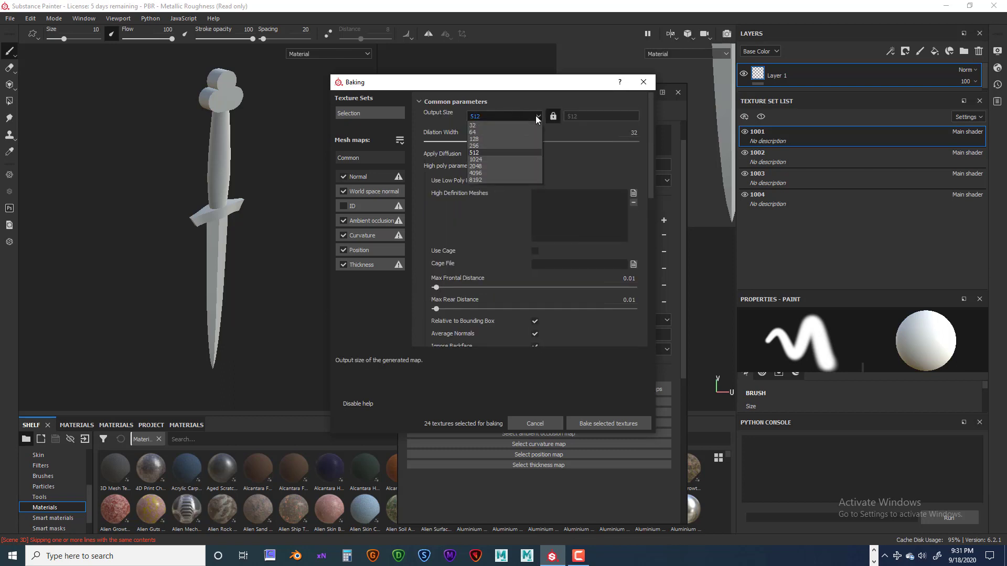
left_click(502, 172)
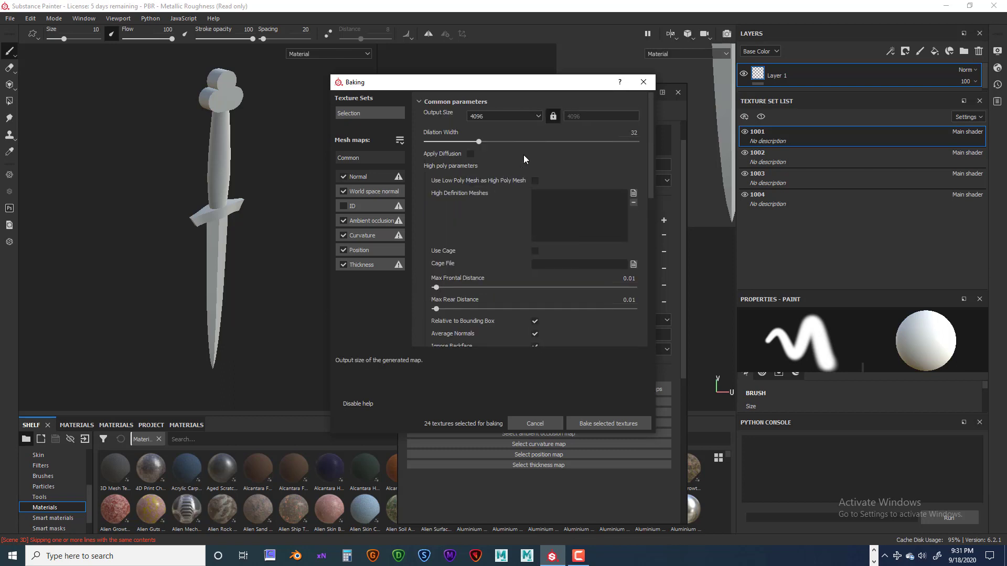
left_click(539, 116)
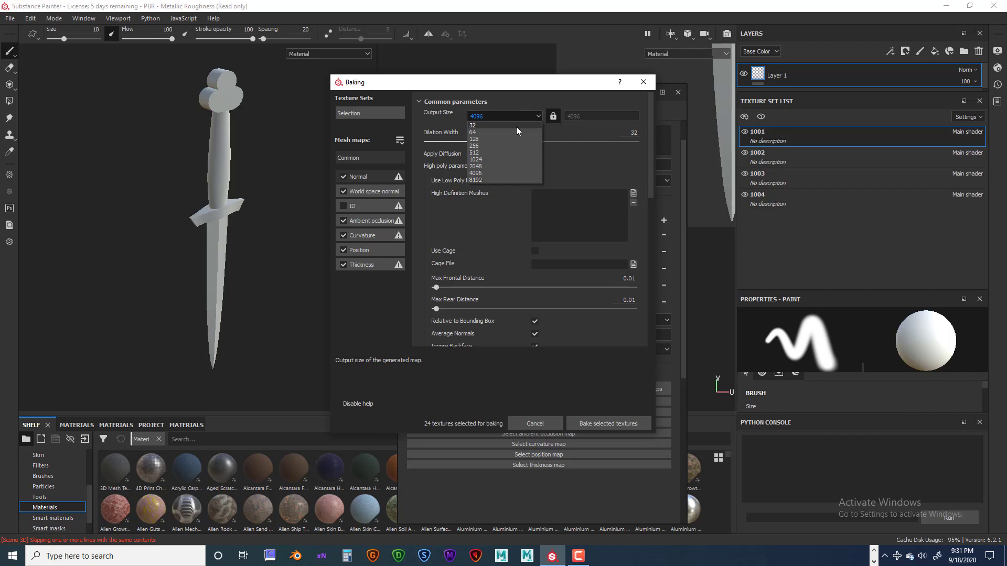
left_click(533, 97)
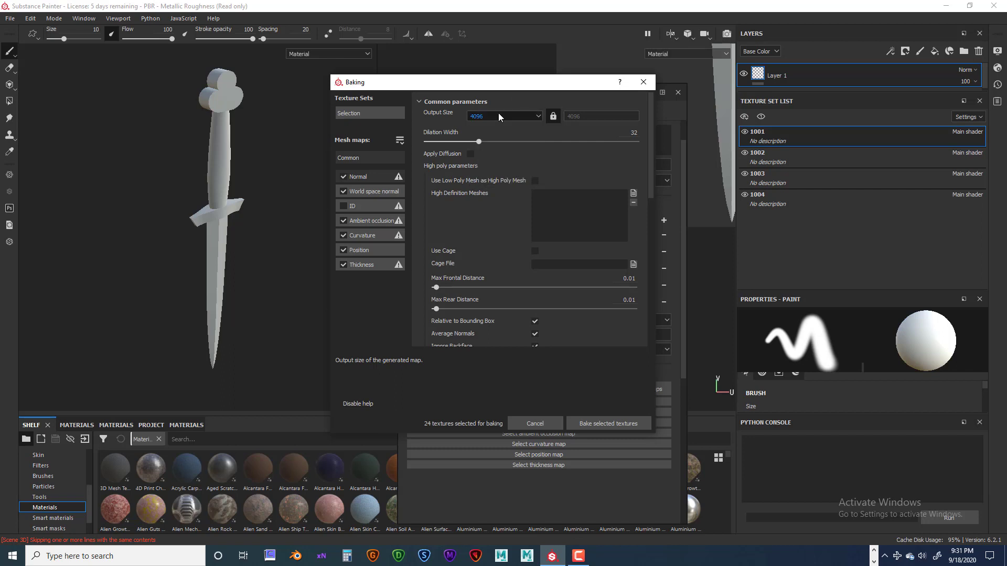
left_click(539, 115)
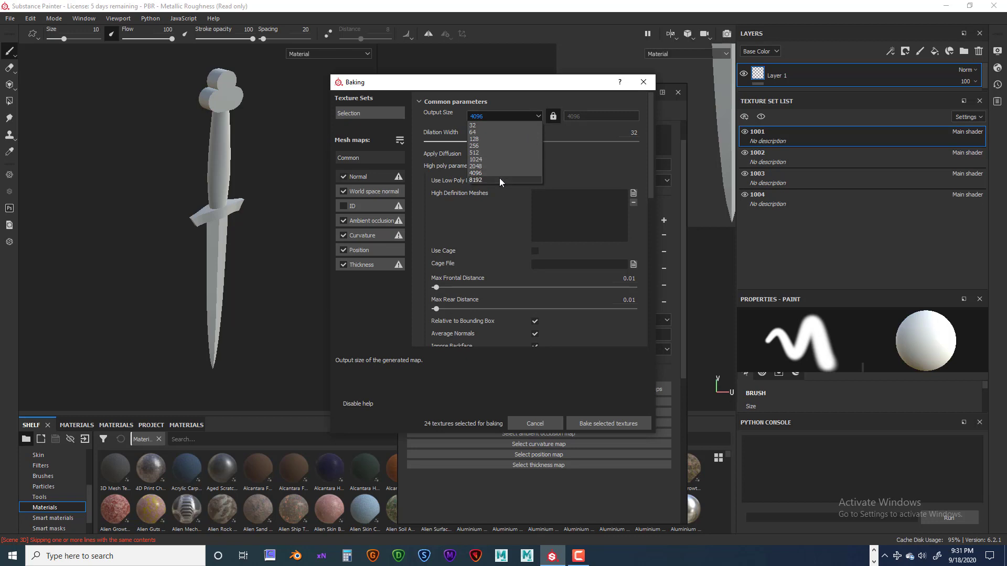
left_click(518, 97)
left_click(487, 103)
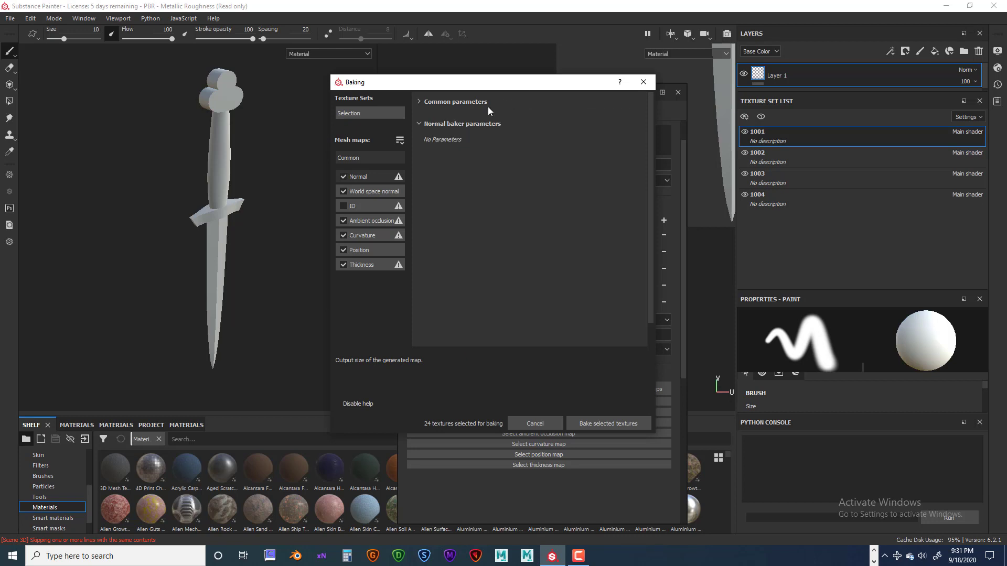
left_click(420, 99)
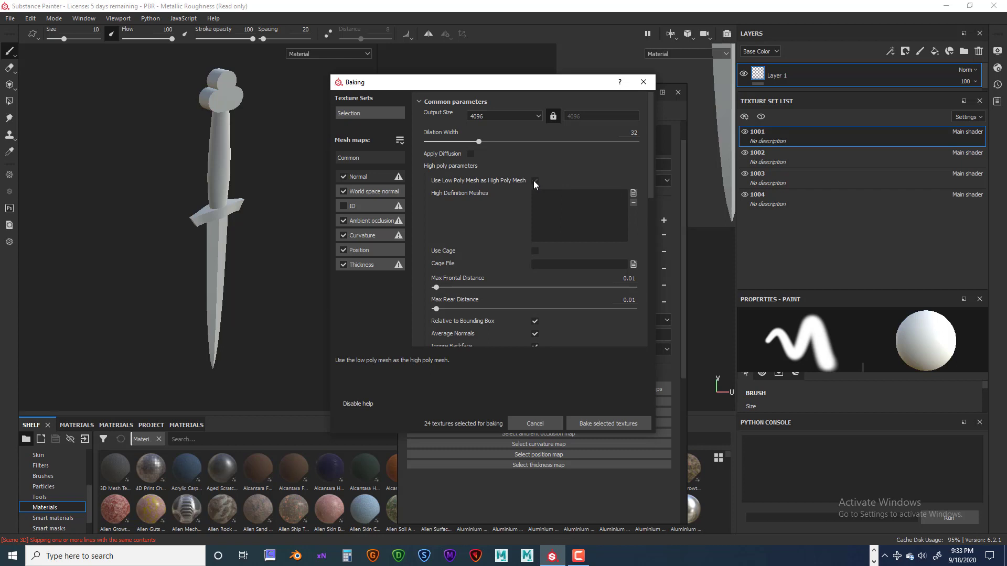
left_click_drag(522, 82, 489, 76)
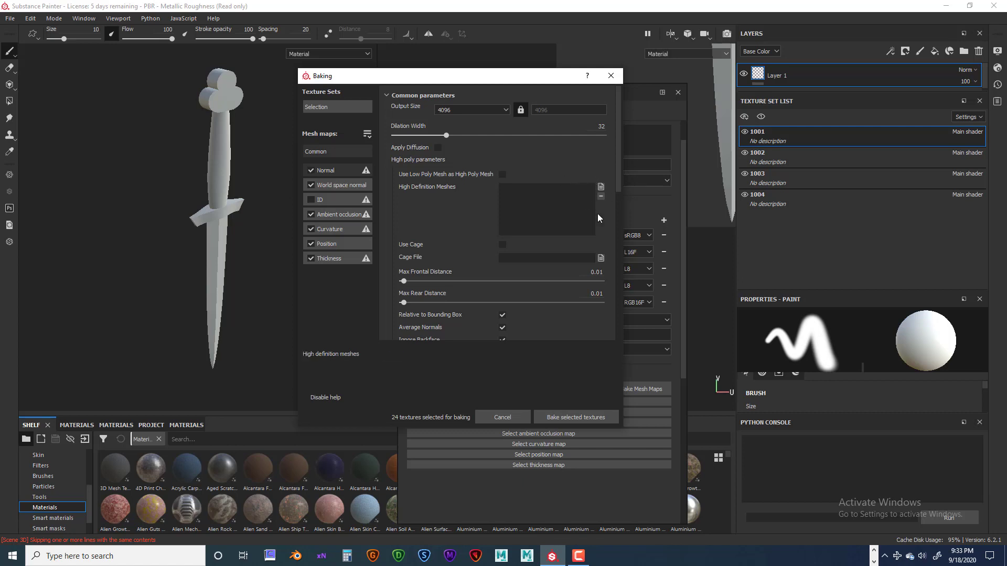
left_click(496, 175)
left_click(611, 76)
Examine the low-poly edges of the dagger's guard, grip and pommel up close, and return to a wider view.
scroll(231, 231, "up", 5)
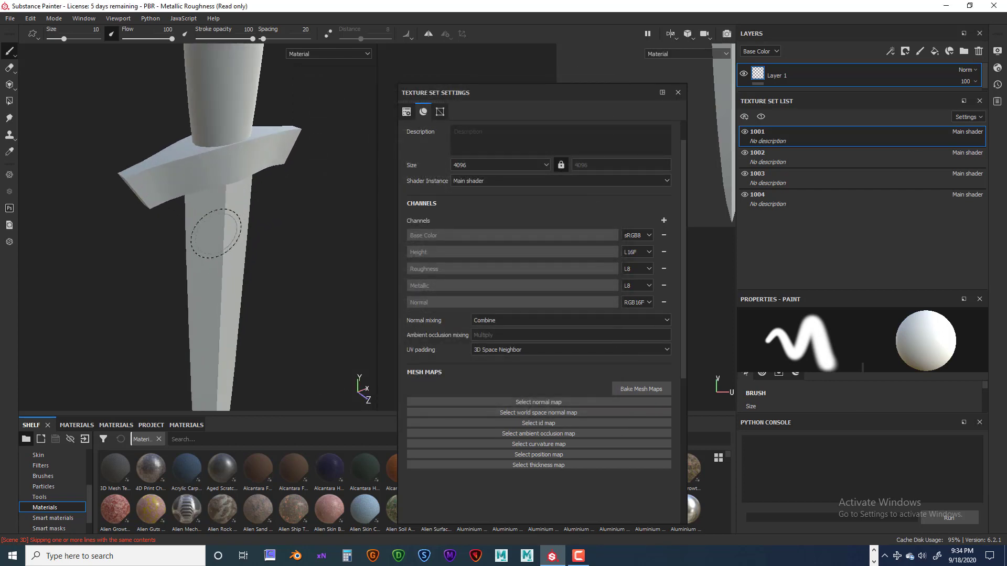
mouse_move(223, 192)
left_mouse_down("alt")
mouse_move(220, 218)
mouse_move(265, 292)
mouse_move(281, 299)
mouse_move(306, 284)
mouse_move(292, 281)
mouse_move(258, 168)
mouse_move(257, 220)
left_mouse_up("alt")
scroll(257, 220, "up", 6)
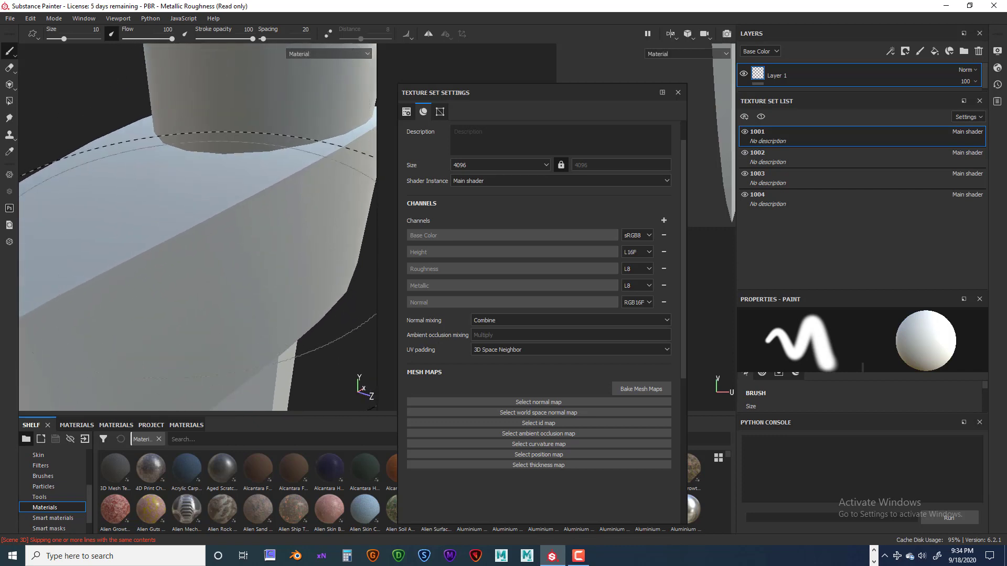
scroll(236, 229, "down", 6)
scroll(268, 103, "up", 3)
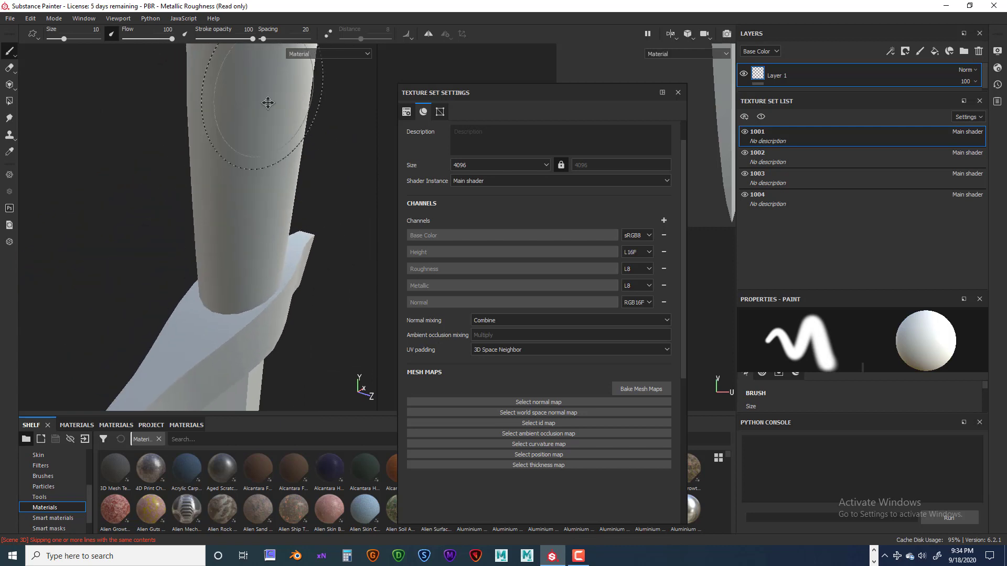
middle_click_drag(268, 103, 240, 279, "alt")
scroll(236, 246, "down", 5)
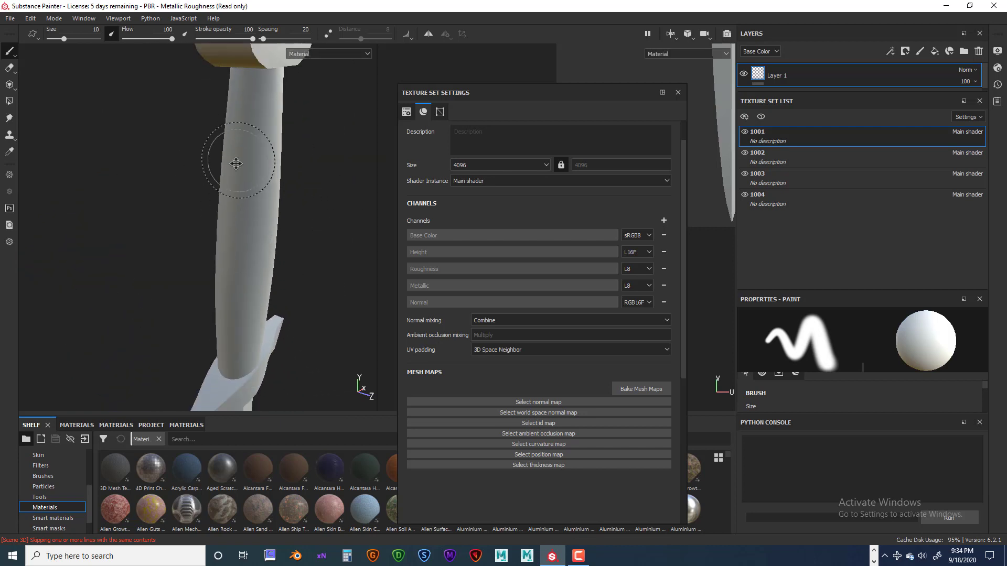
scroll(233, 250, "up", 6)
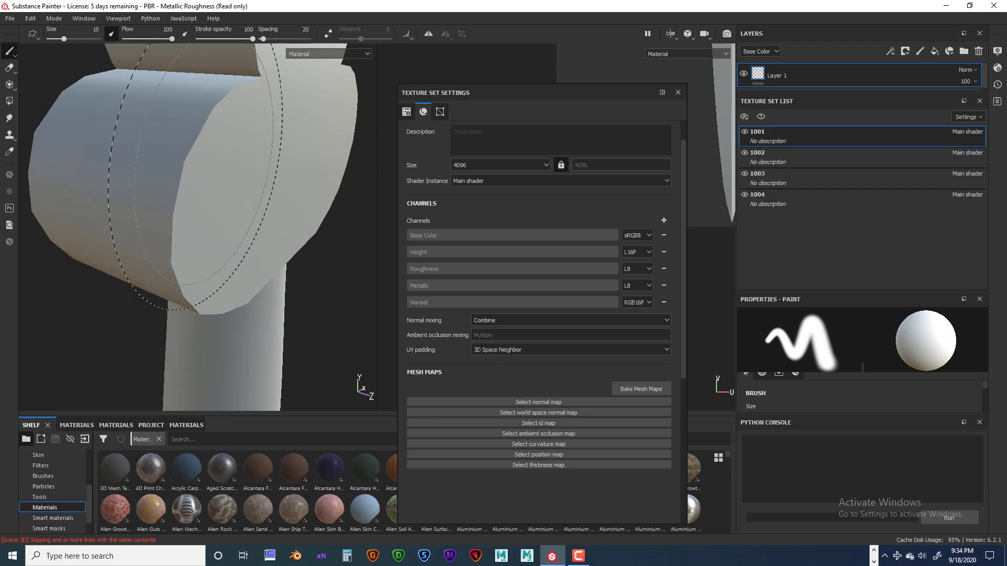
scroll(184, 220, "up", 3)
scroll(183, 225, "down", 6)
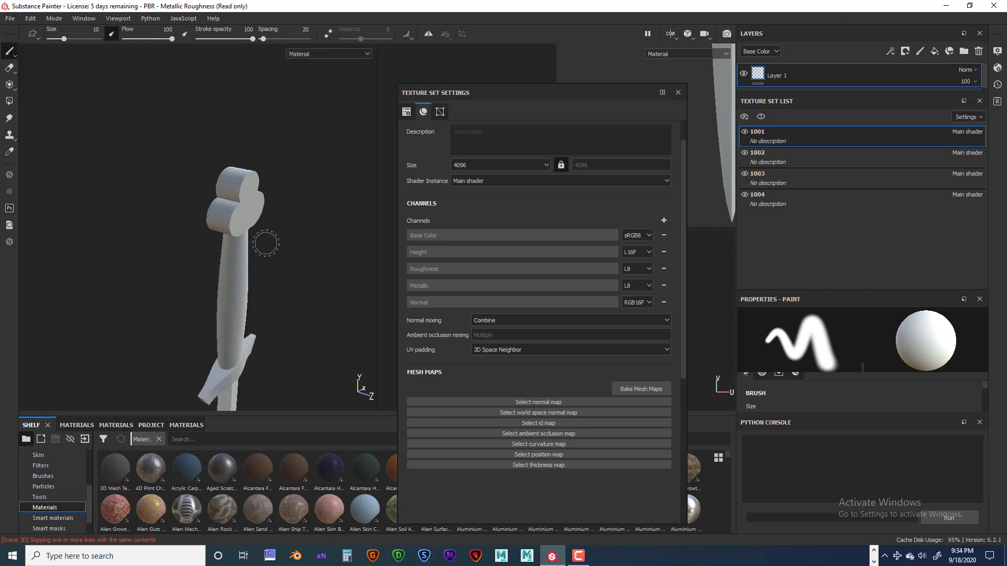
middle_click_drag(215, 240, 162, 157, "alt")
mouse_move(225, 206)
left_mouse_down("alt")
mouse_move(199, 200)
mouse_move(220, 198)
left_mouse_up("alt")
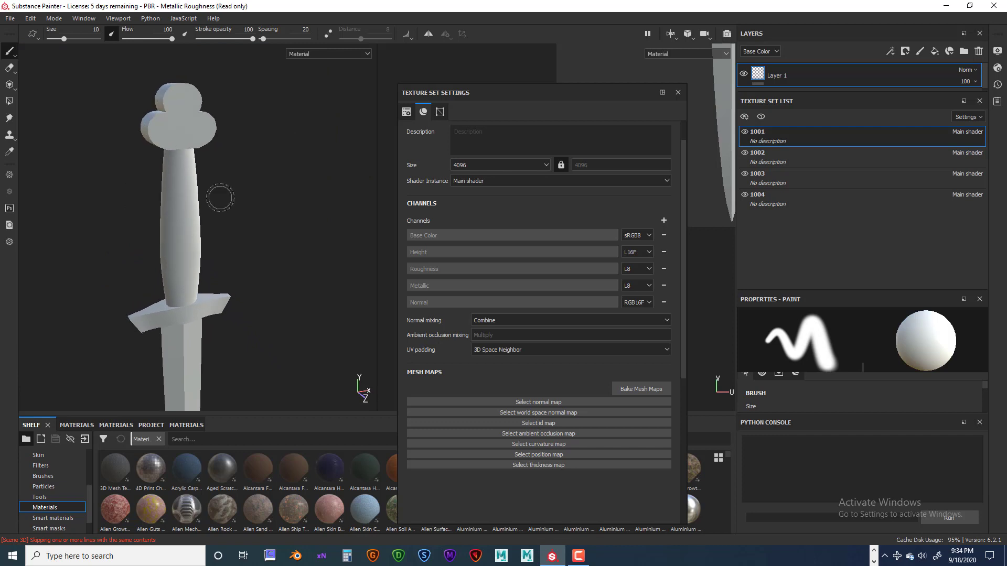
middle_click_drag(215, 209, 259, 186, "alt")
left_click_drag(259, 187, 169, 213, "alt")
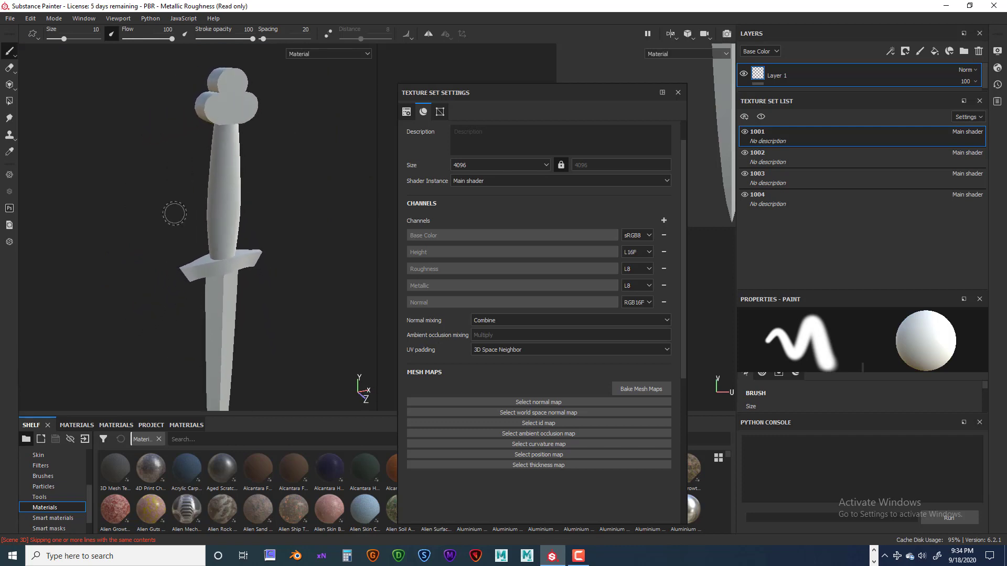
Reopen the mesh map baking settings, set the output size to 4096 and exclude the ID map.
left_click(648, 389)
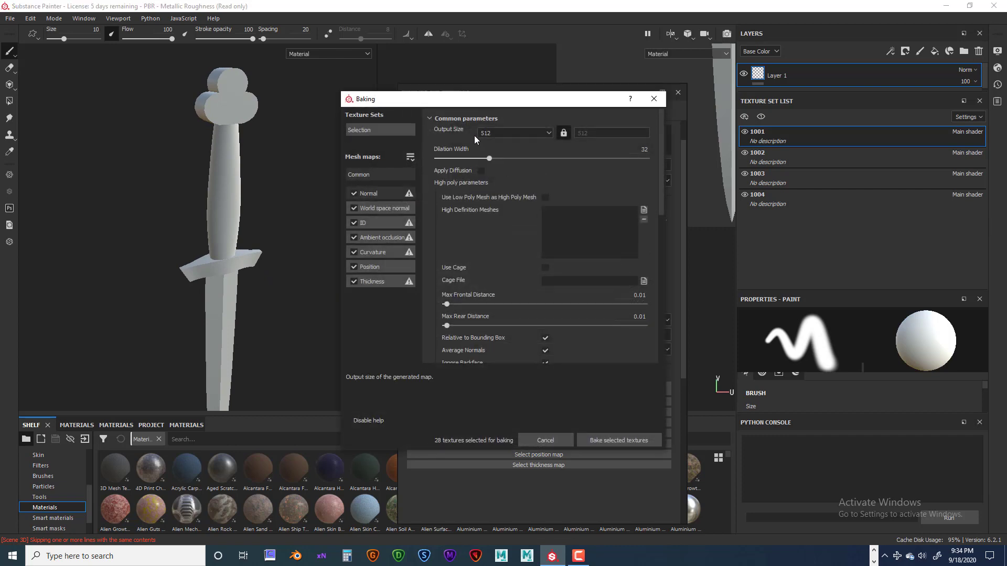
left_click(548, 129)
left_click(509, 186)
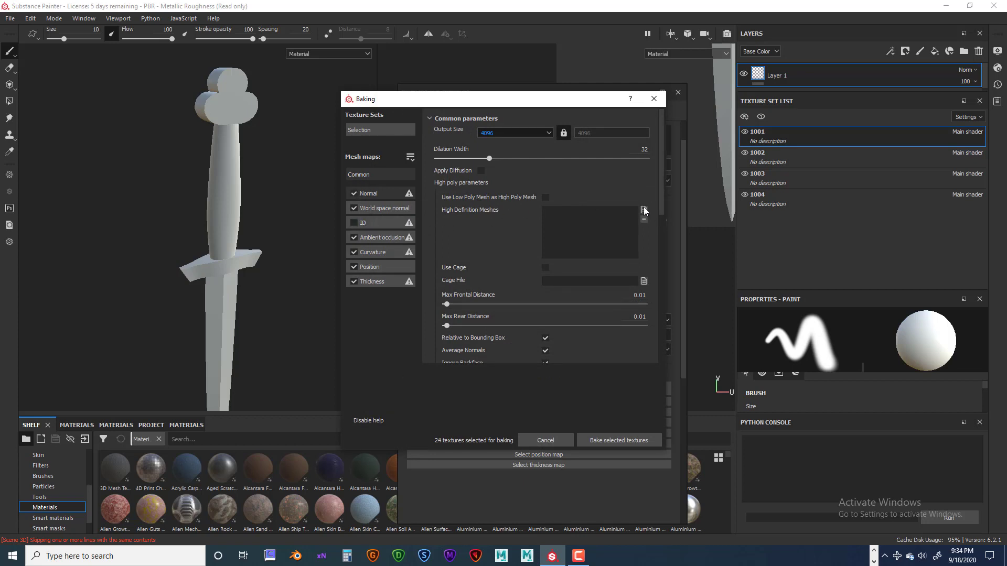
Load Sub_Painter_Dagger_TRI_High_Poly from the project's scenes folder as the high definition mesh for baking.
scroll(611, 268, "down", 5)
scroll(611, 267, "up", 5)
left_click(644, 209)
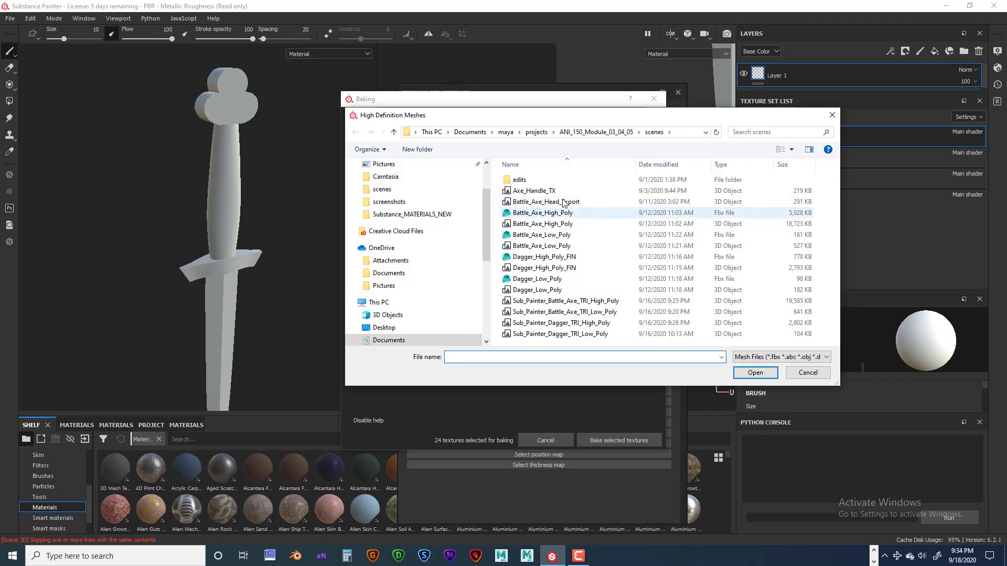
left_click(580, 324)
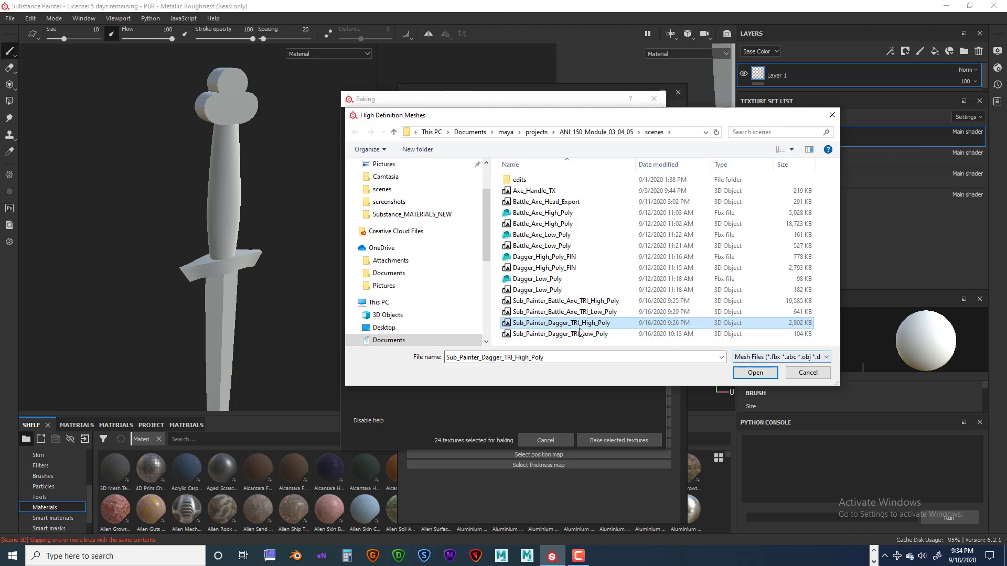
left_click(755, 373)
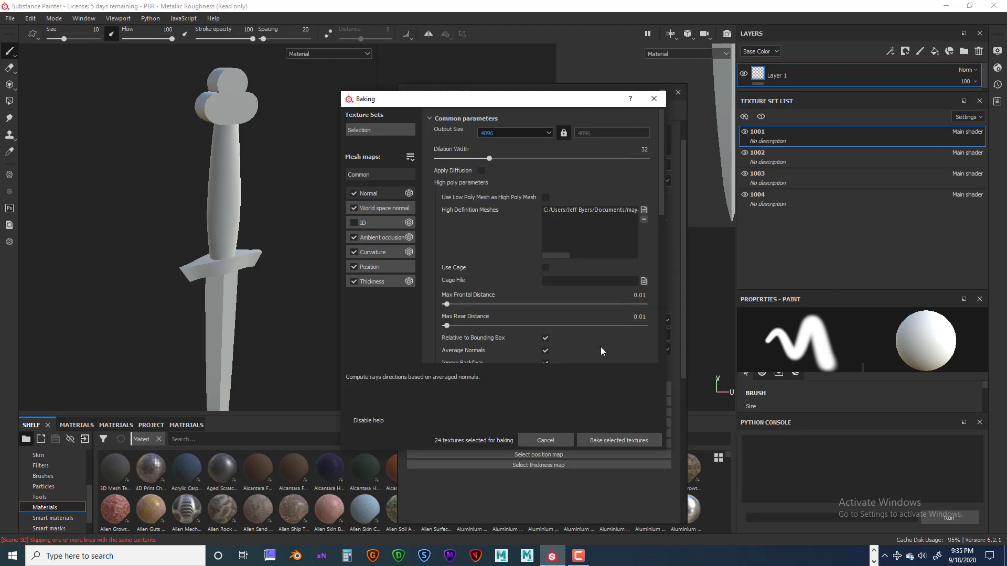
Check the remaining common baking parameters, bake the selected mesh maps for all texture sets, and dismiss the finished baking report.
scroll(600, 347, "down", 5)
scroll(599, 347, "up", 5)
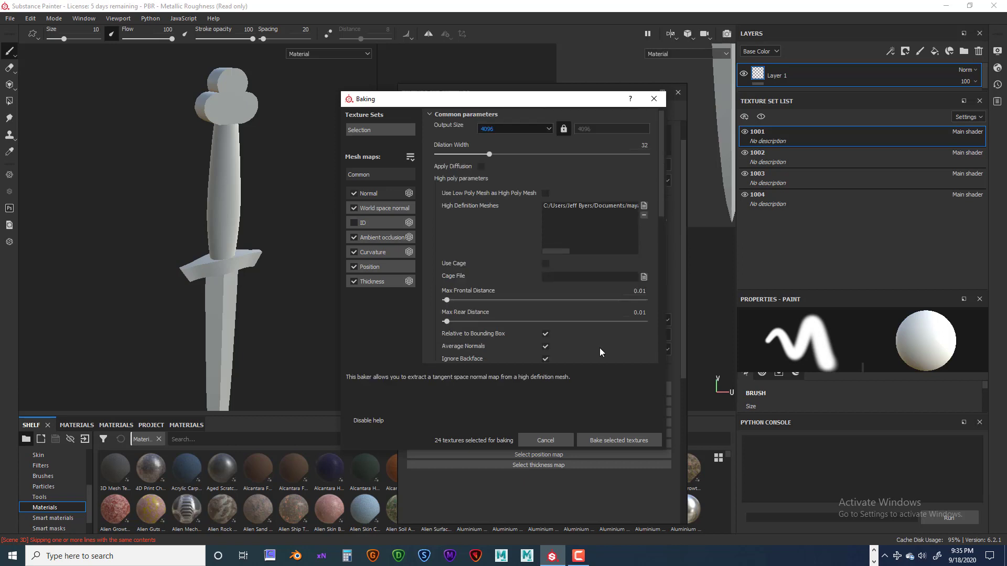
scroll(599, 348, "down", 5)
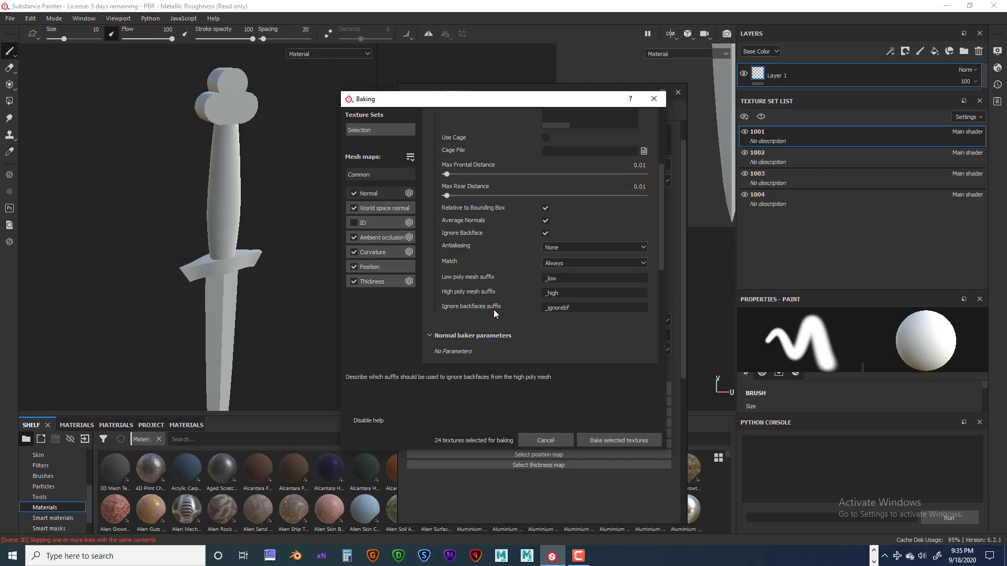
scroll(624, 265, "down", 5)
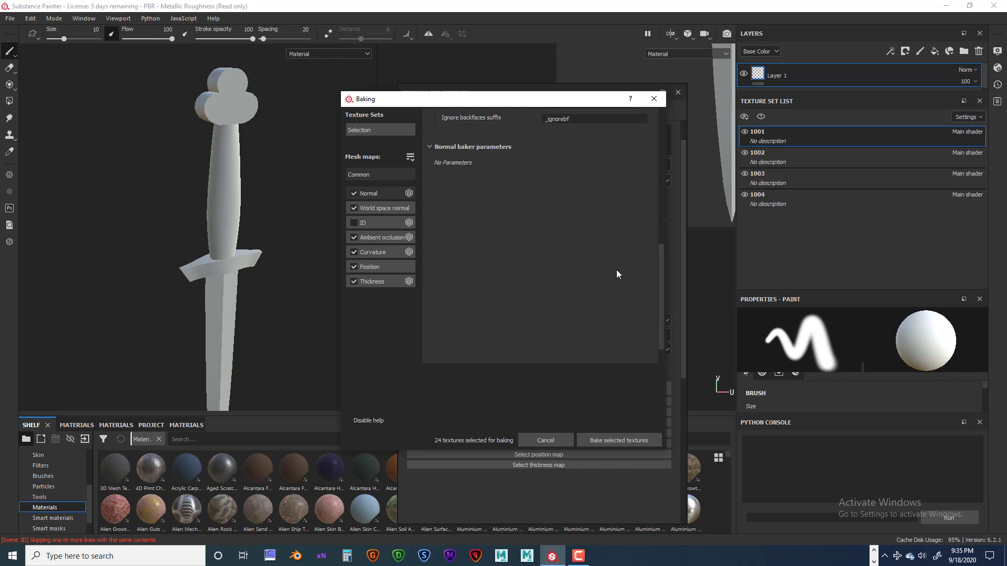
scroll(615, 273, "up", 10)
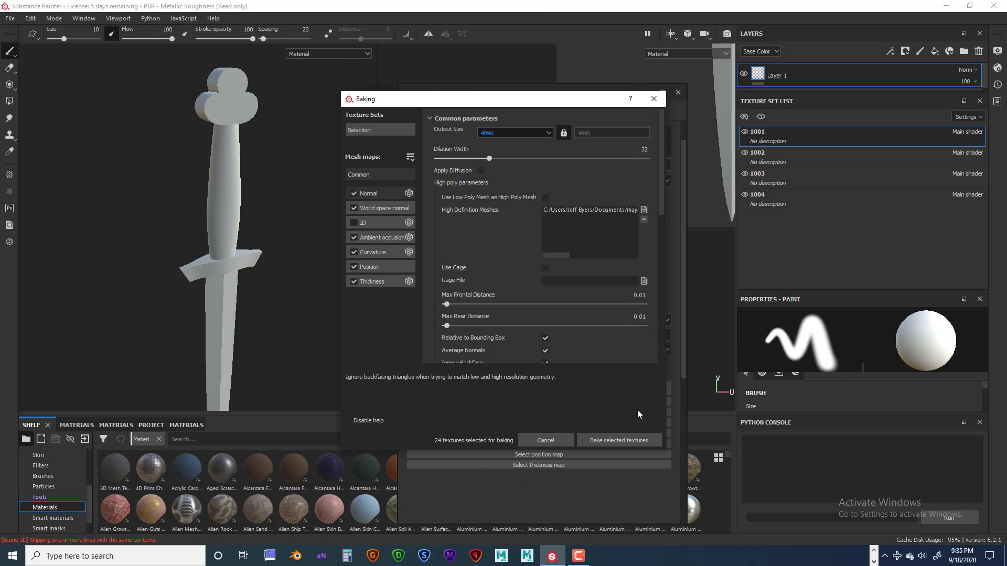
left_click(630, 436)
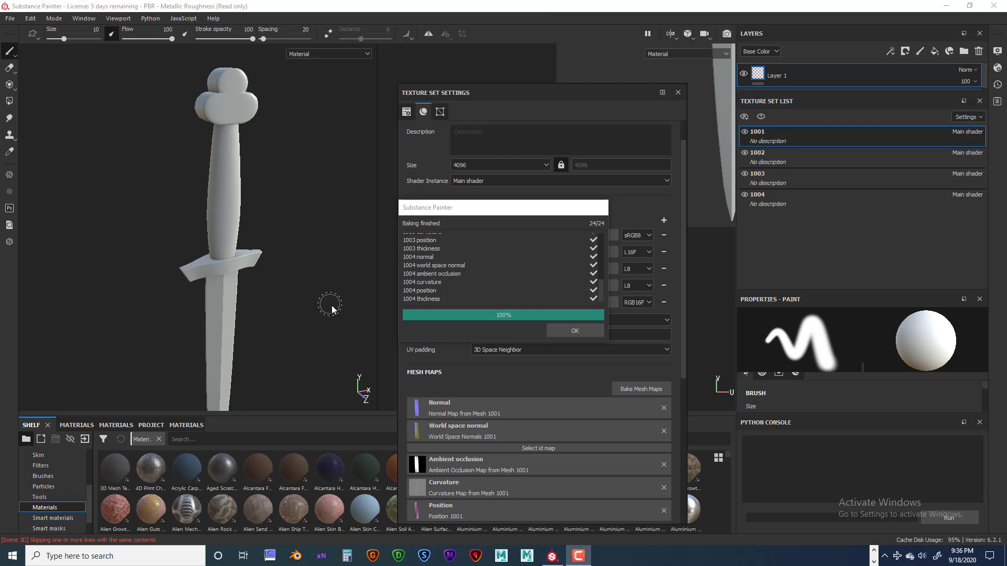
left_click(576, 330)
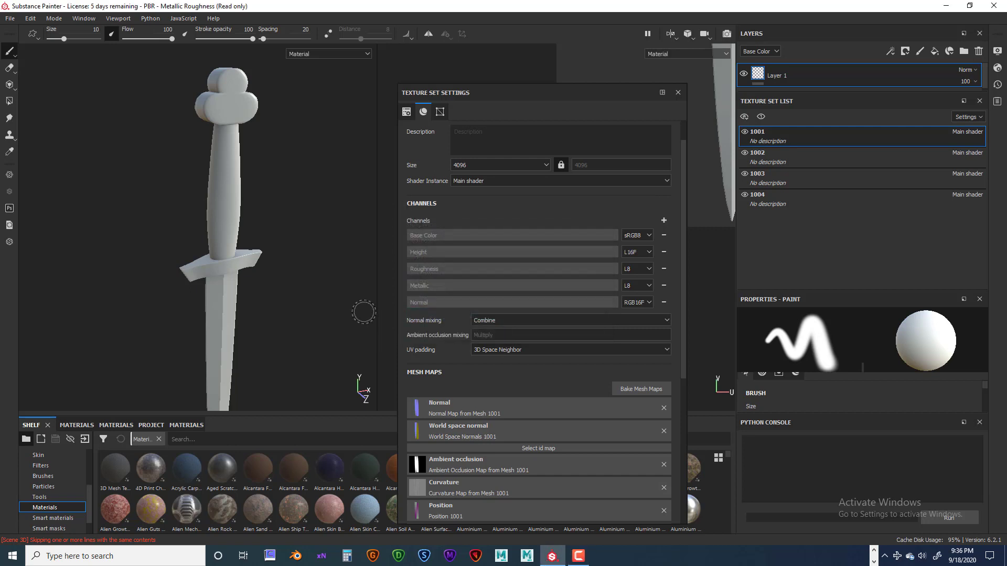
Inspect the baked edges of the dagger's pommel, grip and guard up close from several angles.
mouse_move(300, 299)
left_mouse_down("alt")
mouse_move(287, 299)
mouse_move(342, 292)
mouse_move(314, 303)
left_mouse_up("alt")
middle_click_drag(277, 258, 281, 360, "alt")
scroll(285, 344, "down", 3)
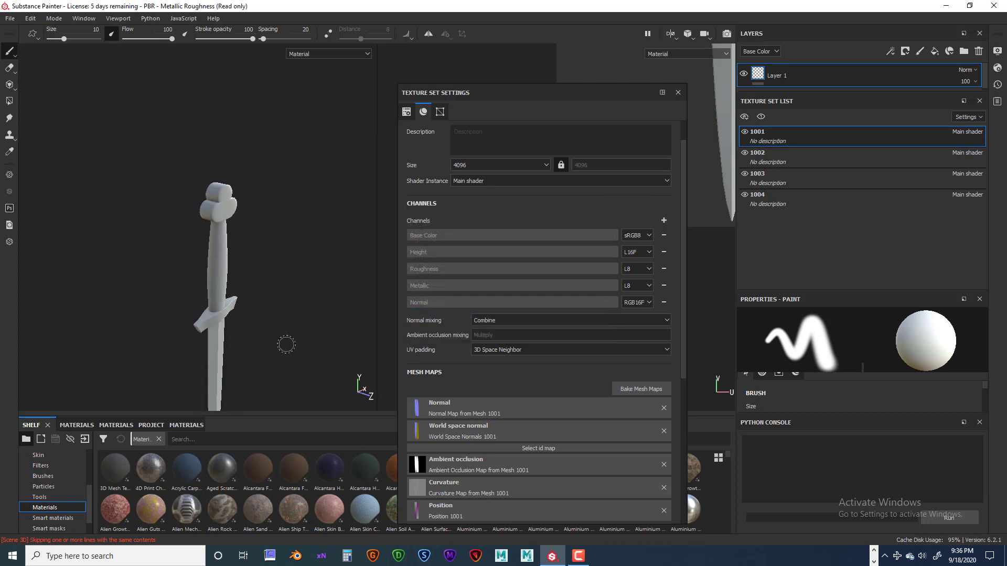
scroll(290, 339, "up", 7)
left_click_drag(294, 311, 314, 241, "alt")
scroll(249, 259, "up", 2)
scroll(262, 266, "down", 4)
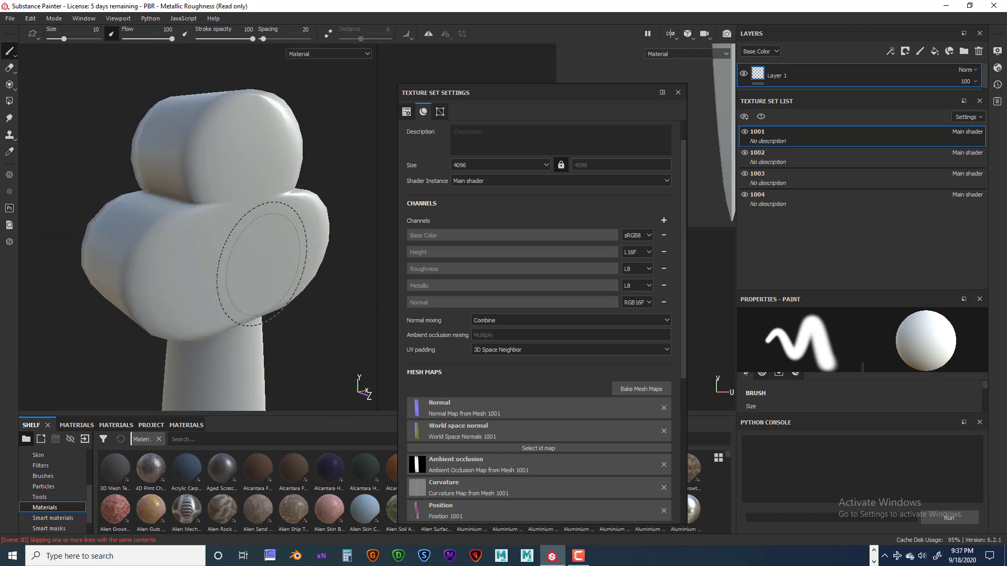
middle_click_drag(267, 268, 262, 239, "alt")
middle_click_drag(263, 281, 304, 168, "alt")
left_click_drag(304, 168, 279, 236, "alt")
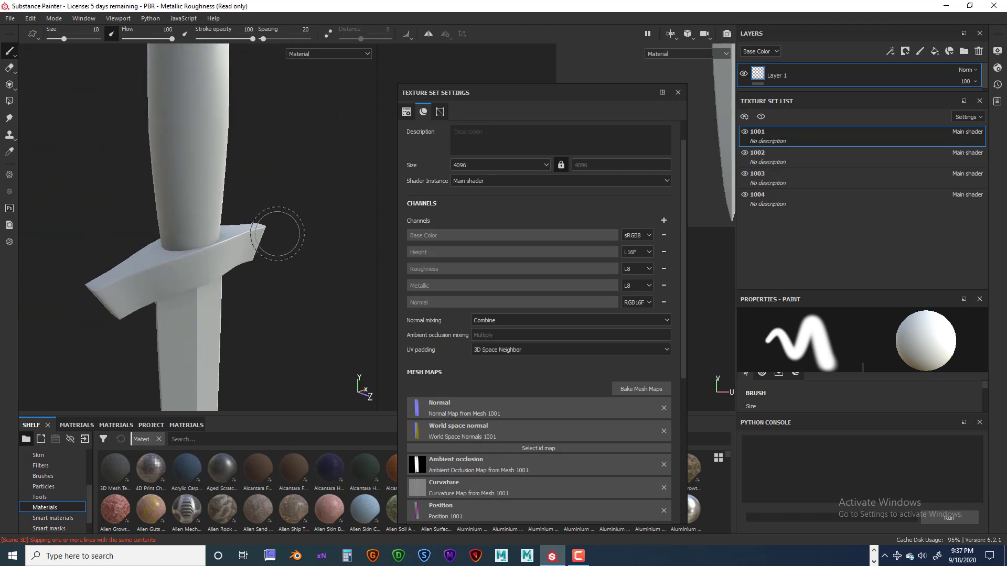
right_click_drag(279, 236, 350, 244, "alt")
middle_click_drag(239, 235, 269, 206, "alt")
left_click_drag(269, 206, 286, 271, "alt")
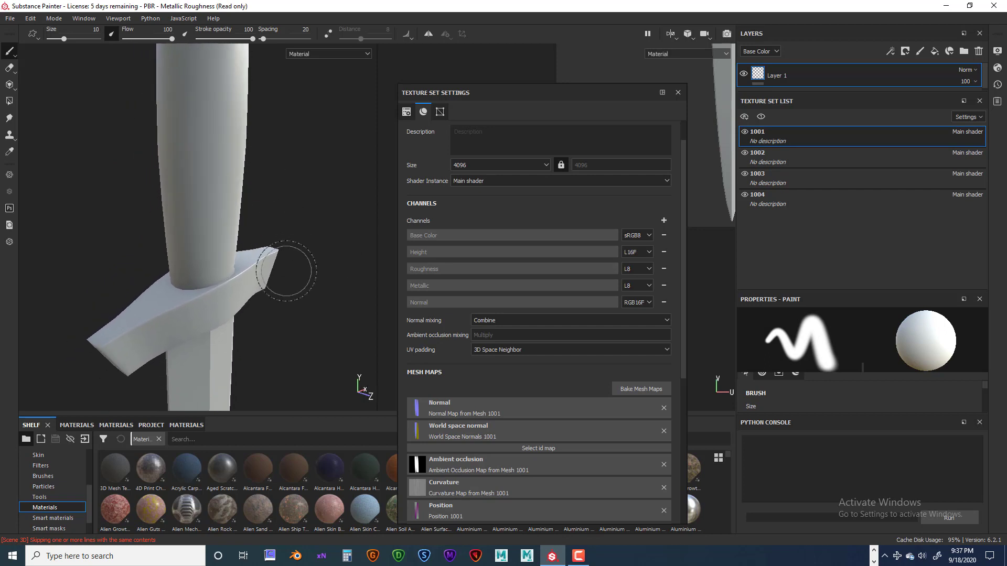
mouse_move(217, 280)
left_mouse_down("alt")
mouse_move(260, 267)
mouse_move(262, 234)
mouse_move(212, 178)
mouse_move(199, 250)
mouse_move(206, 225)
mouse_move(209, 315)
mouse_move(278, 162)
mouse_move(272, 291)
left_mouse_up("alt")
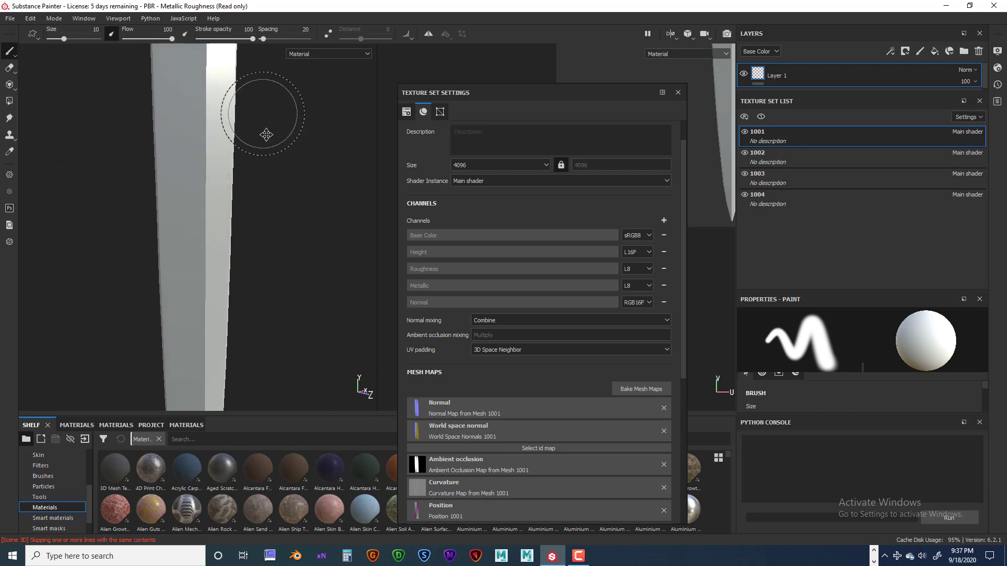
Examine the baked shading along the blade down to its tip, and recheck the guard and grip.
mouse_move(266, 133)
left_mouse_down("alt")
mouse_move(288, 355)
mouse_move(277, 250)
mouse_move(288, 288)
mouse_move(325, 175)
mouse_move(304, 196)
mouse_move(335, 221)
mouse_move(355, 175)
mouse_move(314, 221)
mouse_move(300, 271)
mouse_move(281, 210)
mouse_move(281, 243)
mouse_move(314, 286)
mouse_move(238, 299)
mouse_move(285, 276)
mouse_move(292, 261)
mouse_move(202, 268)
mouse_move(300, 261)
mouse_move(299, 281)
mouse_move(288, 283)
mouse_move(290, 299)
mouse_move(259, 156)
left_mouse_up("alt")
left_click_drag(258, 246, 269, 200, "alt")
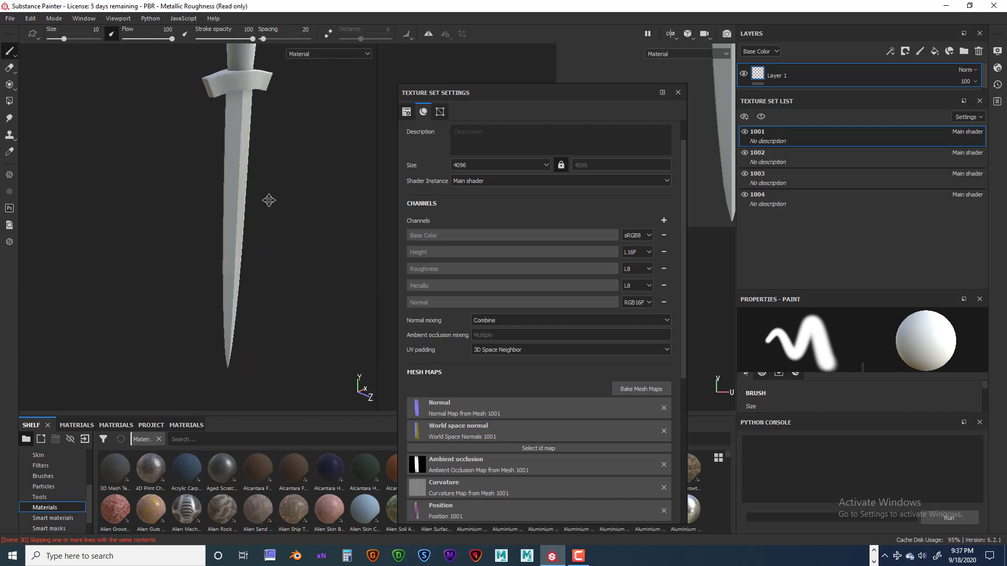
scroll(255, 222, "up", 3)
middle_click_drag(239, 262, 297, 265, "alt")
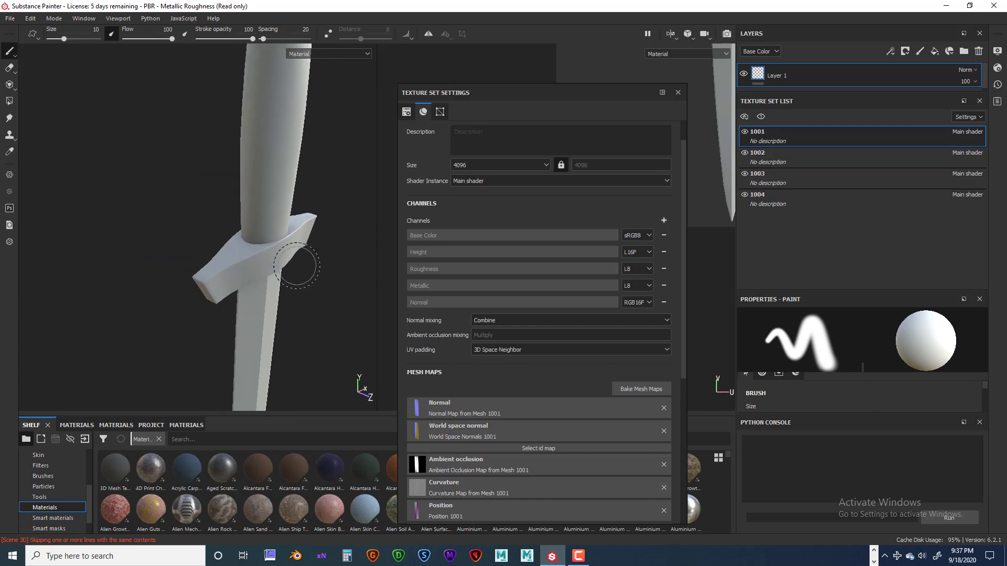
mouse_move(297, 266)
left_mouse_down("alt")
mouse_move(323, 253)
mouse_move(337, 268)
mouse_move(346, 262)
mouse_move(162, 265)
mouse_move(270, 276)
mouse_move(262, 259)
mouse_move(278, 303)
left_mouse_up("alt")
scroll(324, 256, "up", 5)
scroll(312, 262, "up", 4)
scroll(309, 264, "down", 5)
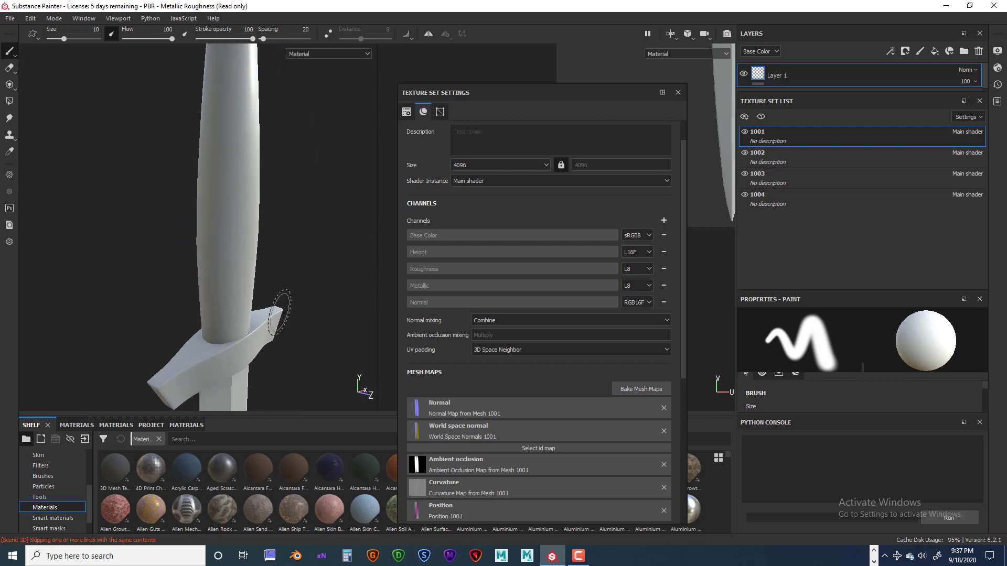
scroll(279, 300, "down", 5)
scroll(282, 301, "up", 3)
middle_click_drag(281, 303, 239, 210, "alt")
mouse_move(262, 257)
left_mouse_down("alt")
mouse_move(275, 275)
mouse_move(260, 276)
left_mouse_up("alt")
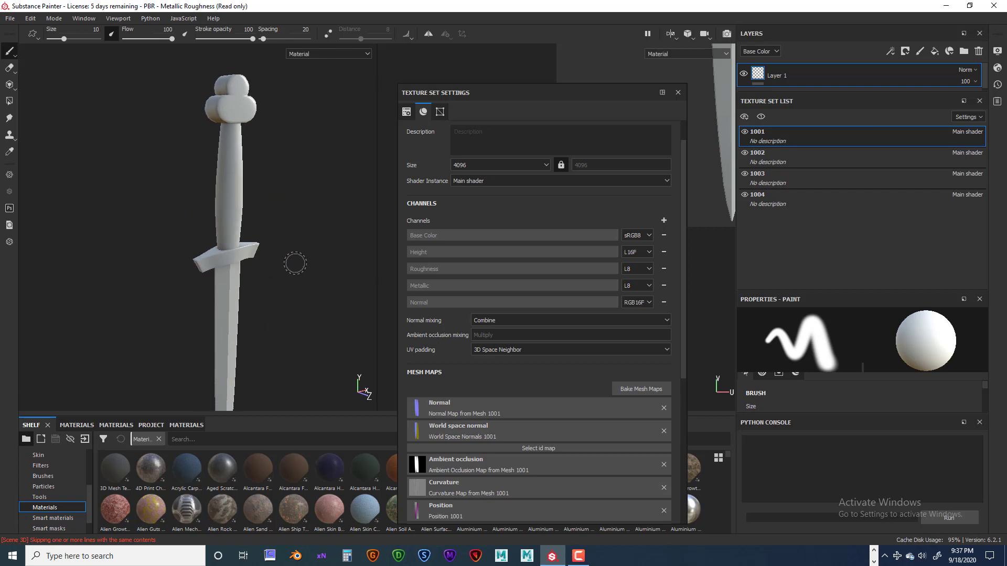
Close the texture set settings and frame the dagger's handle from pommel to guard in the 3D view.
left_click(678, 91)
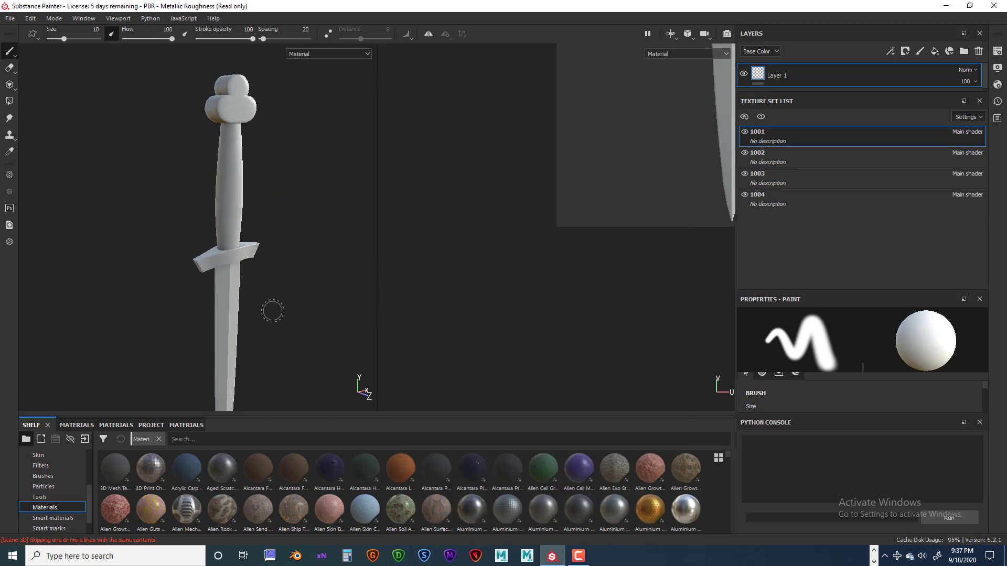
left_click_drag(252, 264, 237, 247, "alt")
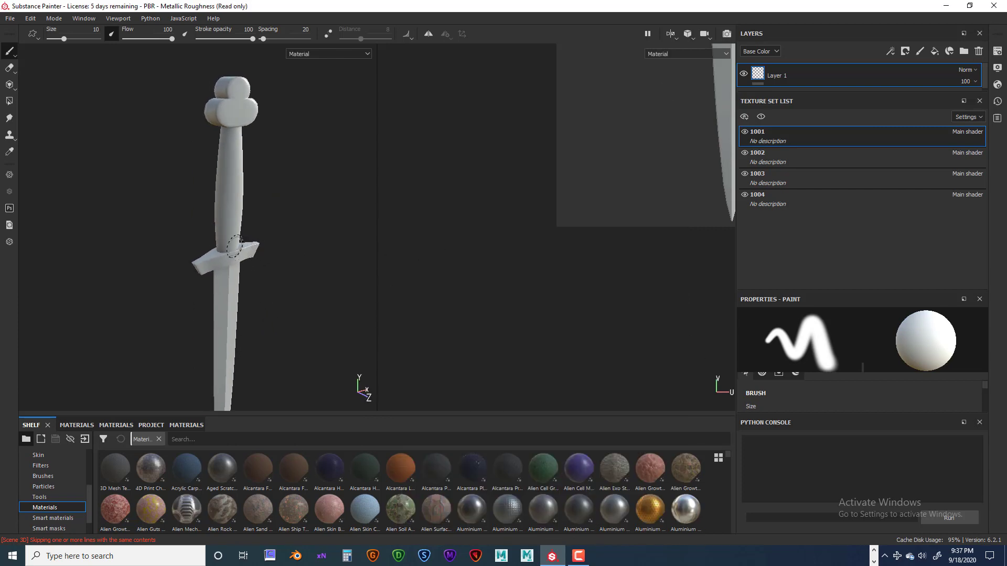
middle_click_drag(254, 251, 273, 319, "alt")
right_click_drag(273, 319, 407, 324, "alt")
mouse_move(216, 293)
left_mouse_down("alt")
mouse_move(201, 251)
mouse_move(215, 240)
left_mouse_up("alt")
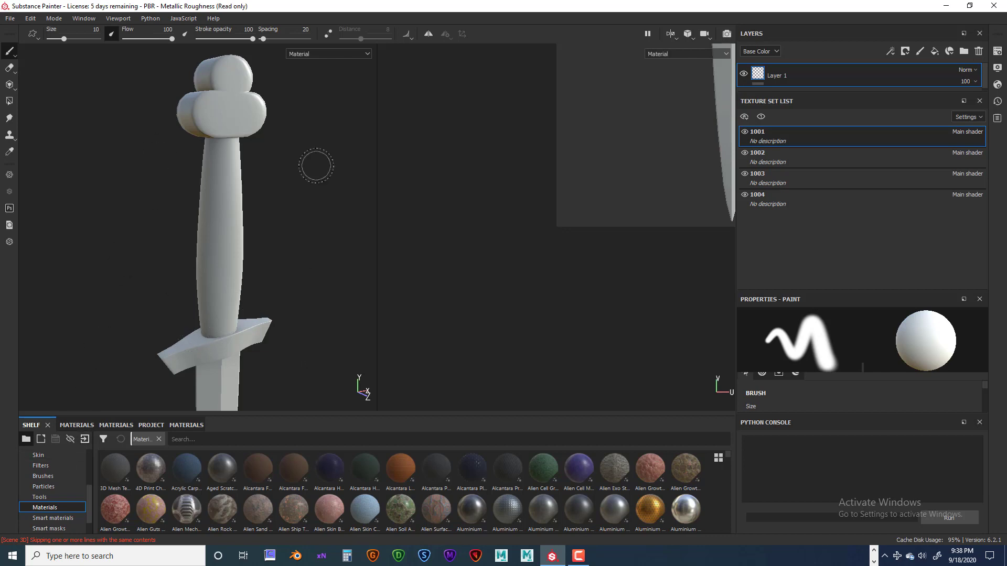
Start importing resources into the shelf and browse to the Substance_MATERIALS_NEW folder on the Desktop.
left_click(88, 444)
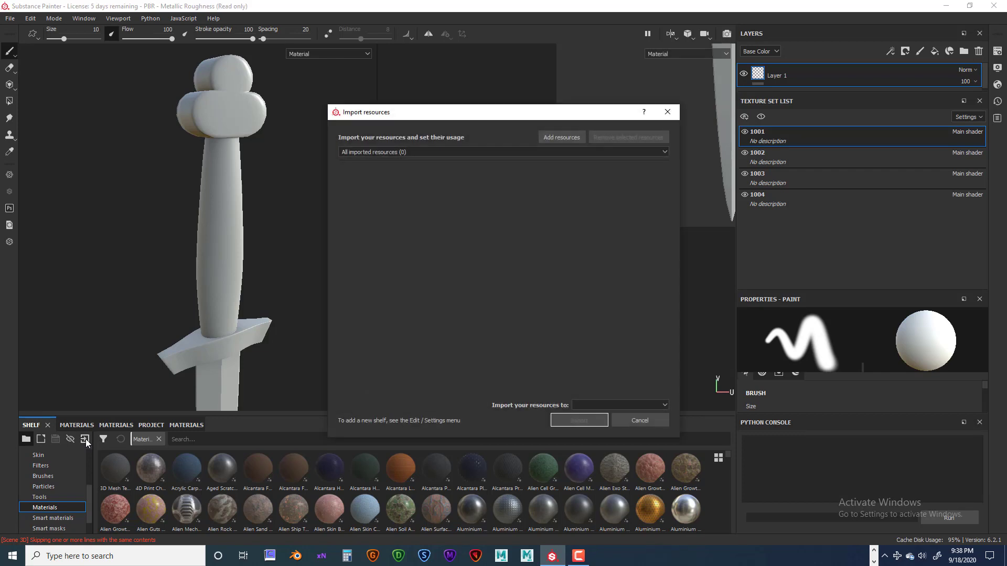
left_click_drag(534, 114, 484, 117)
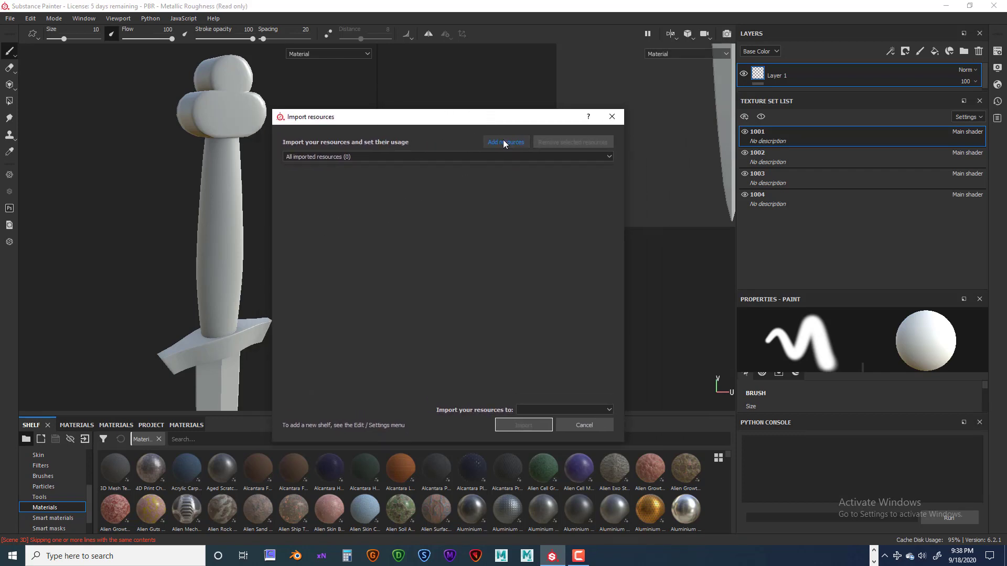
left_click(506, 140)
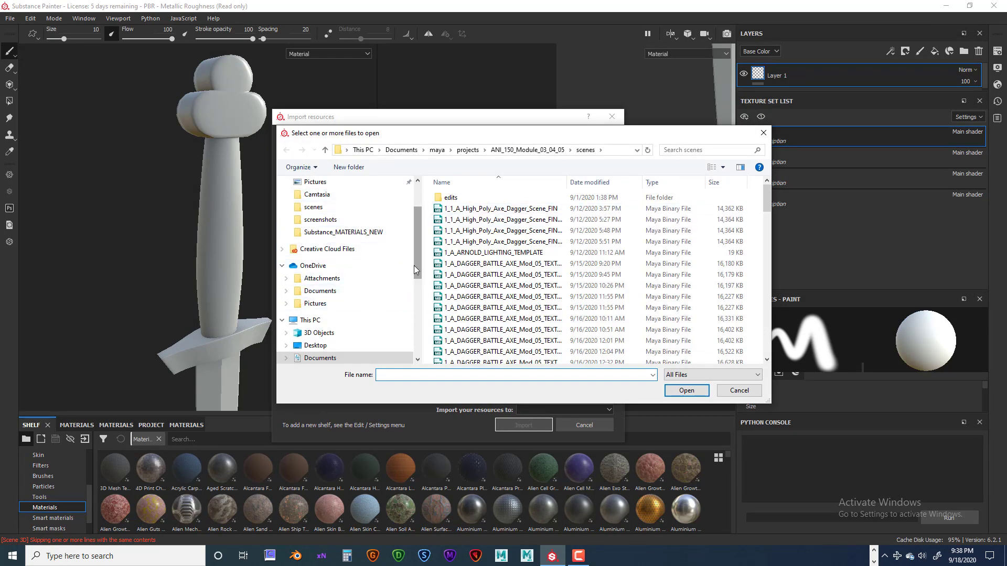
left_click_drag(413, 265, 414, 352)
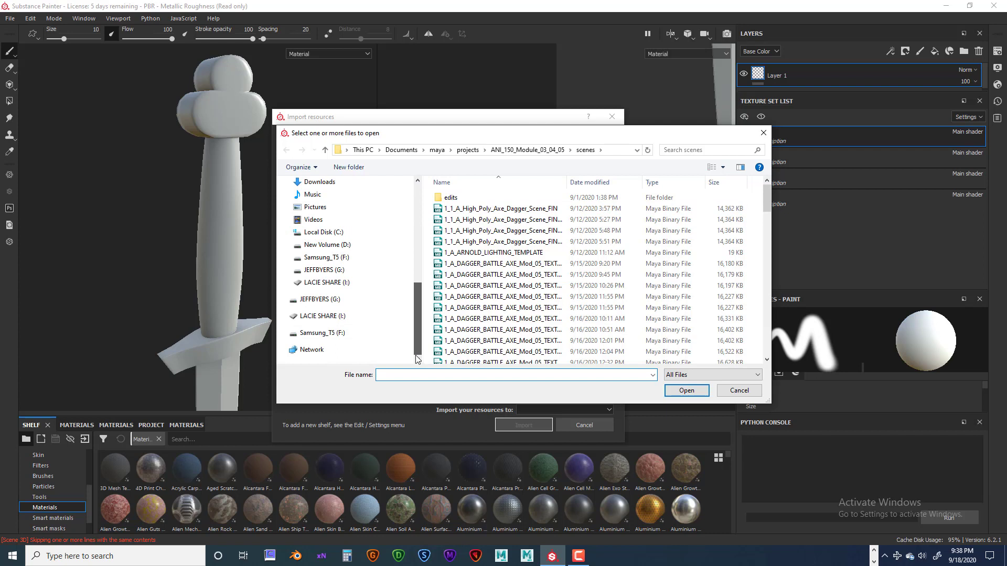
scroll(409, 303, "up", 10)
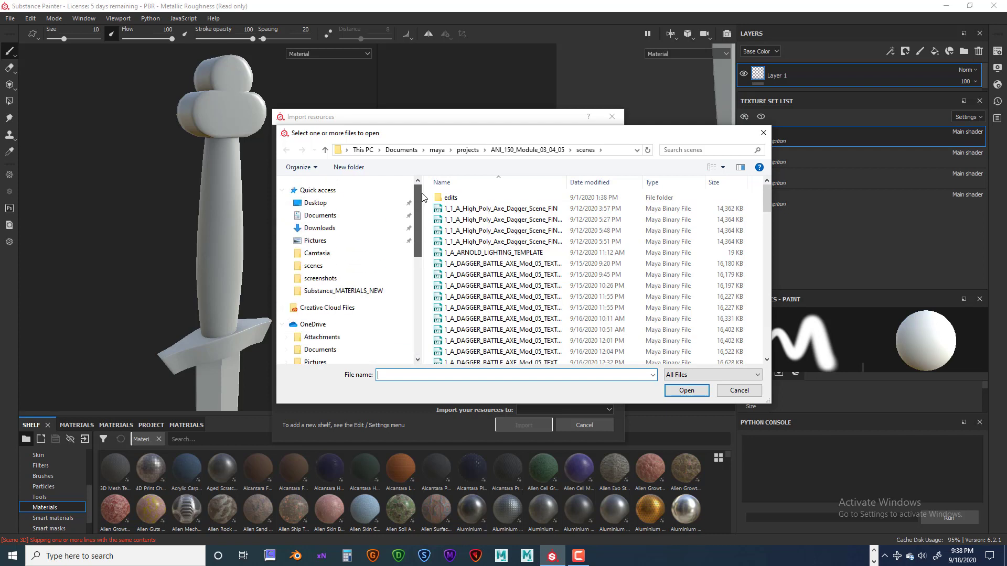
left_click_drag(427, 132, 389, 131)
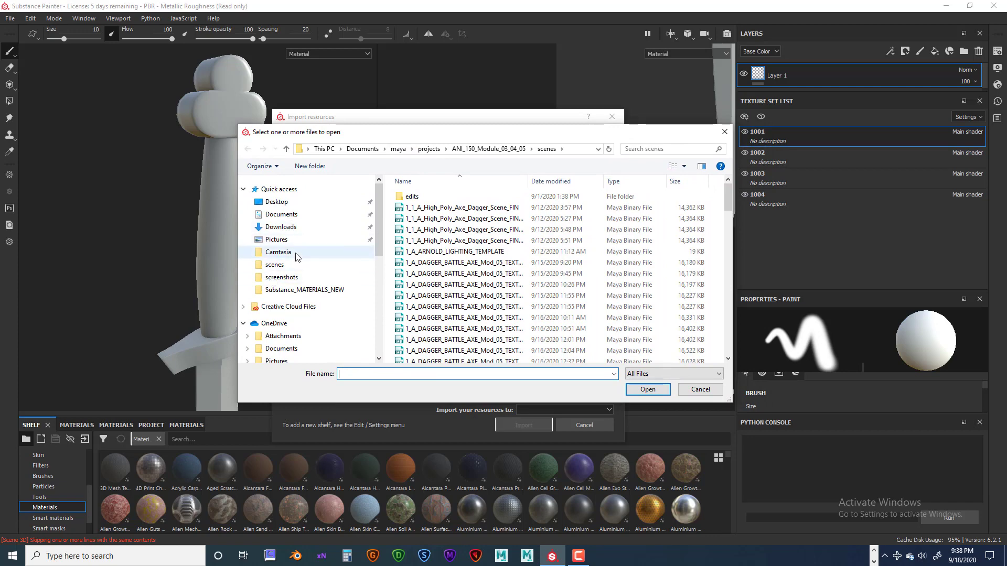
left_click(337, 290)
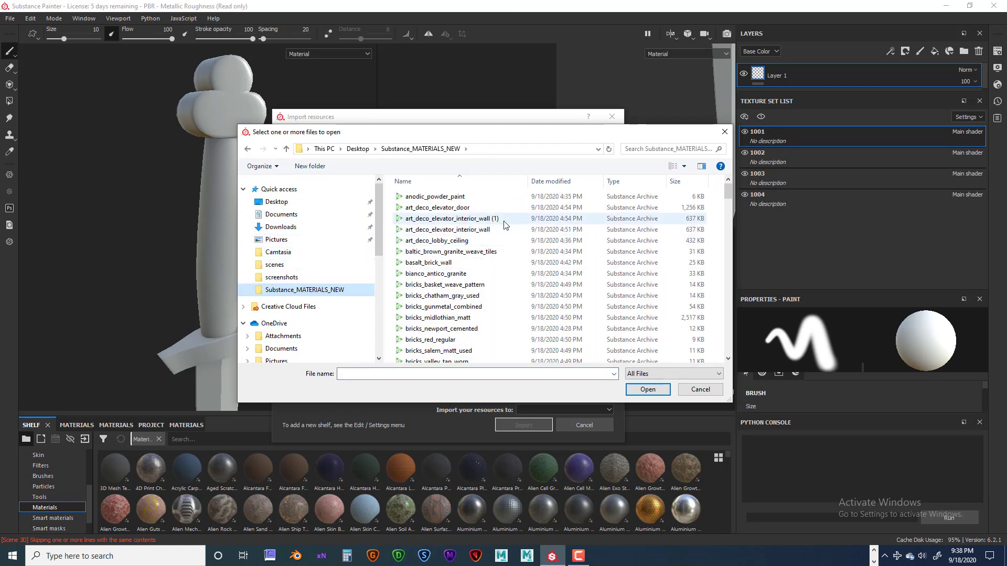
Add the LeatherWrap.sbsar Substance archive to the import list and set its usage to basematerial.
scroll(505, 226, "down", 2)
scroll(505, 226, "down", 6)
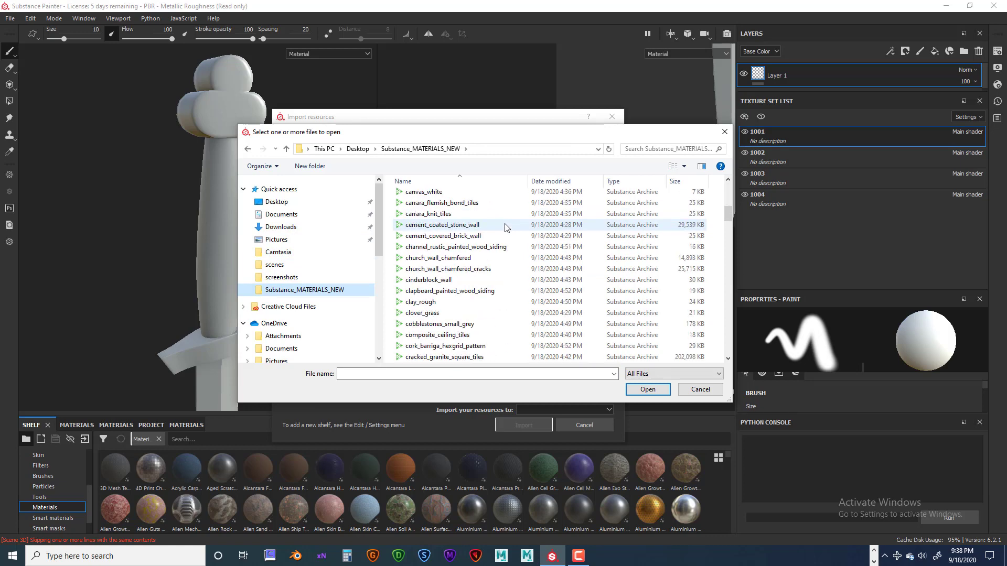
scroll(506, 228, "down", 1)
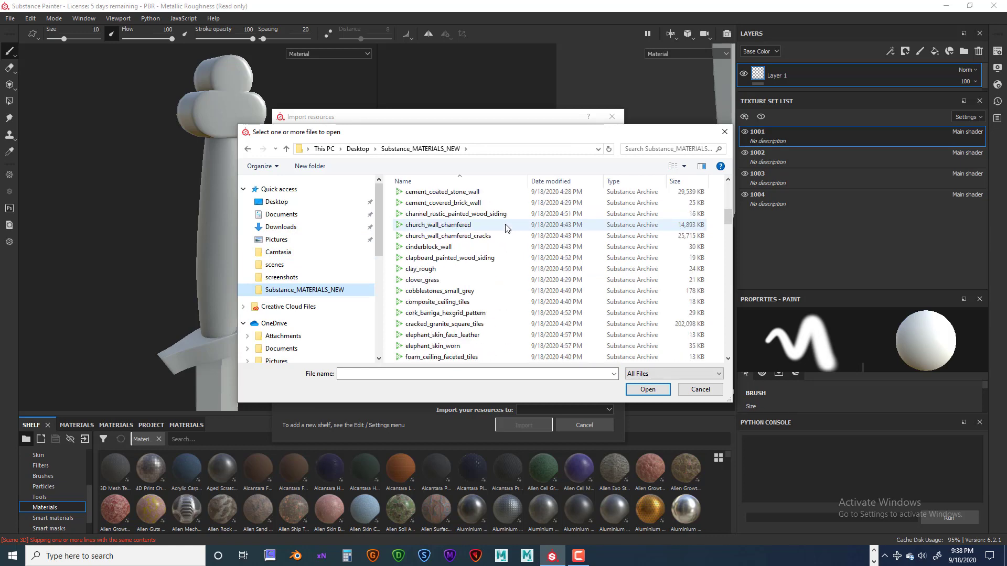
scroll(506, 228, "down", 10)
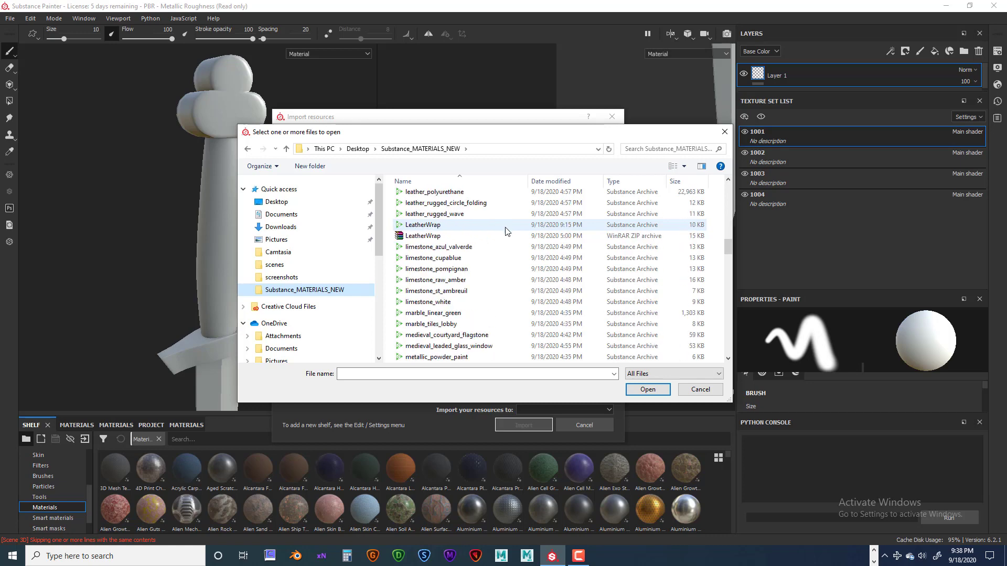
left_click(424, 225)
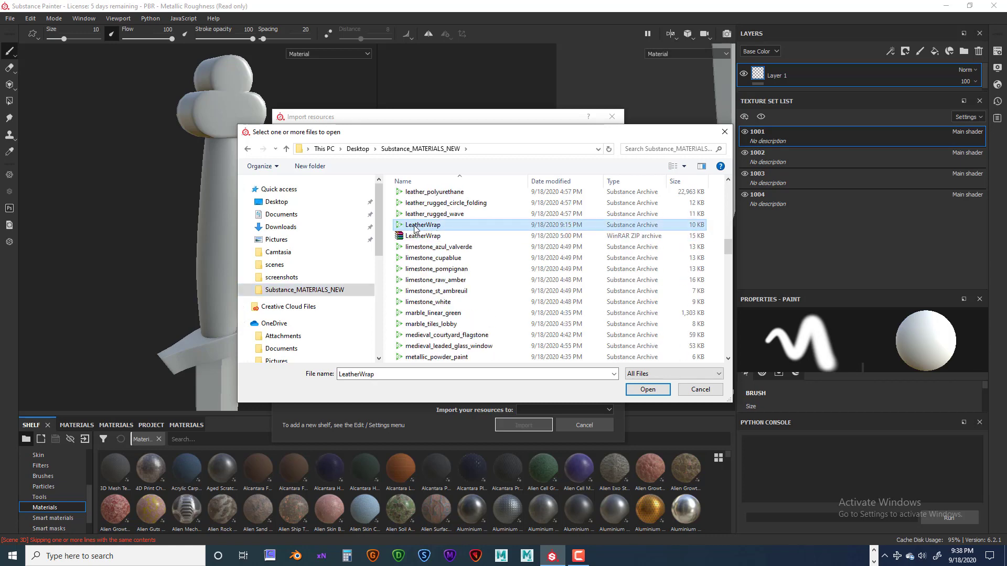
left_click(648, 390)
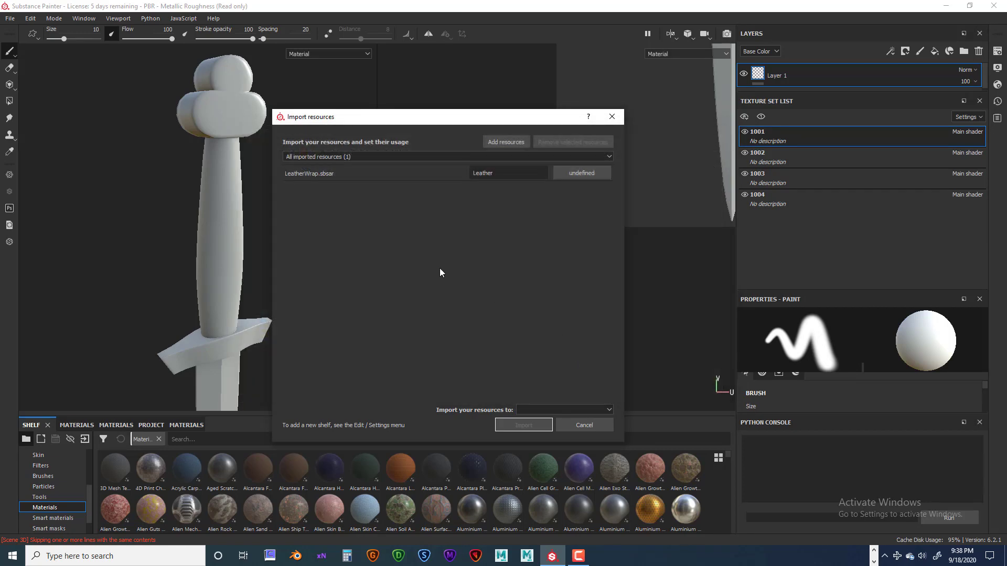
left_click(583, 173)
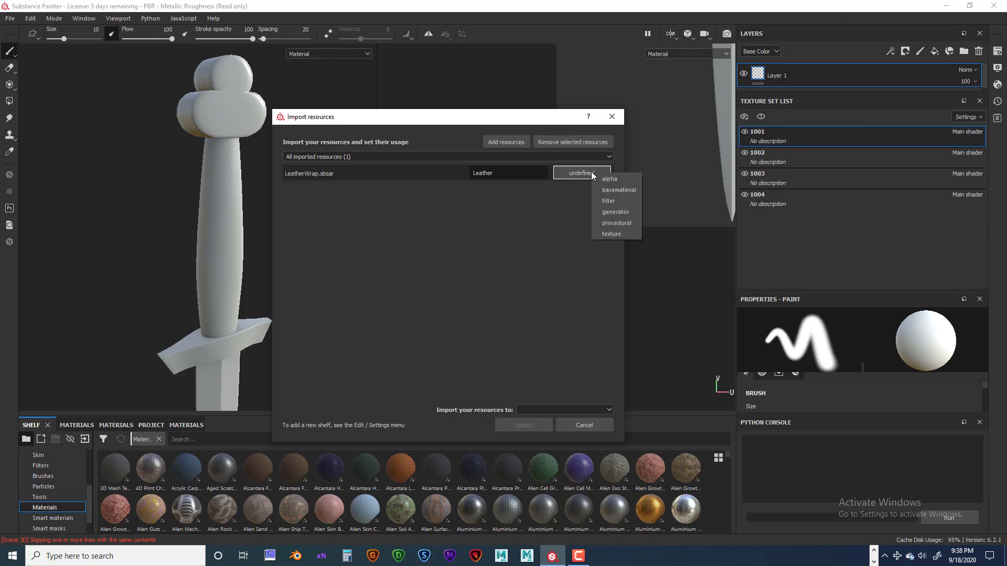
left_click(619, 191)
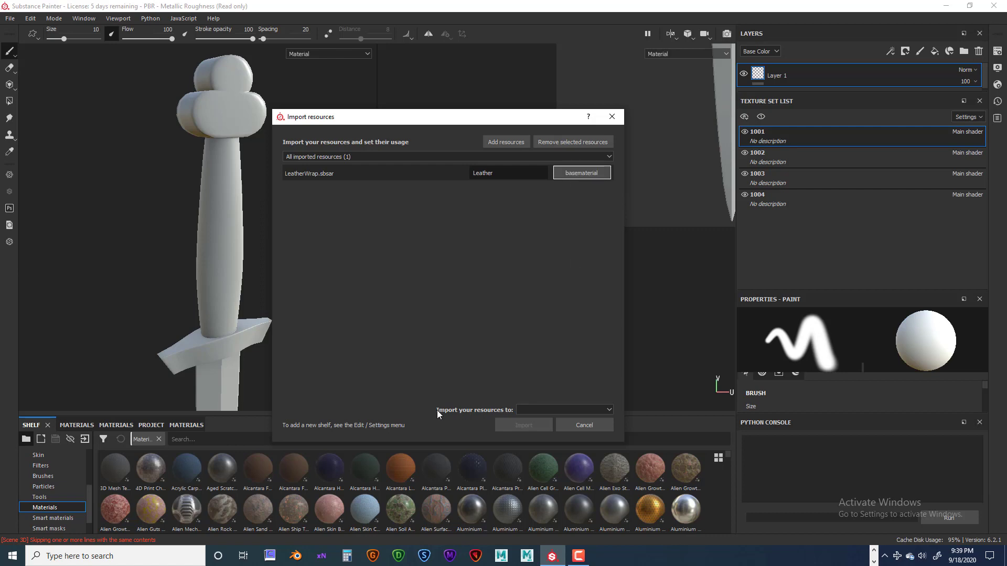
Set the import destination to shelf 'shelf' and import the LeatherWrap material, locating it among the shelf's base materials.
left_click(611, 409)
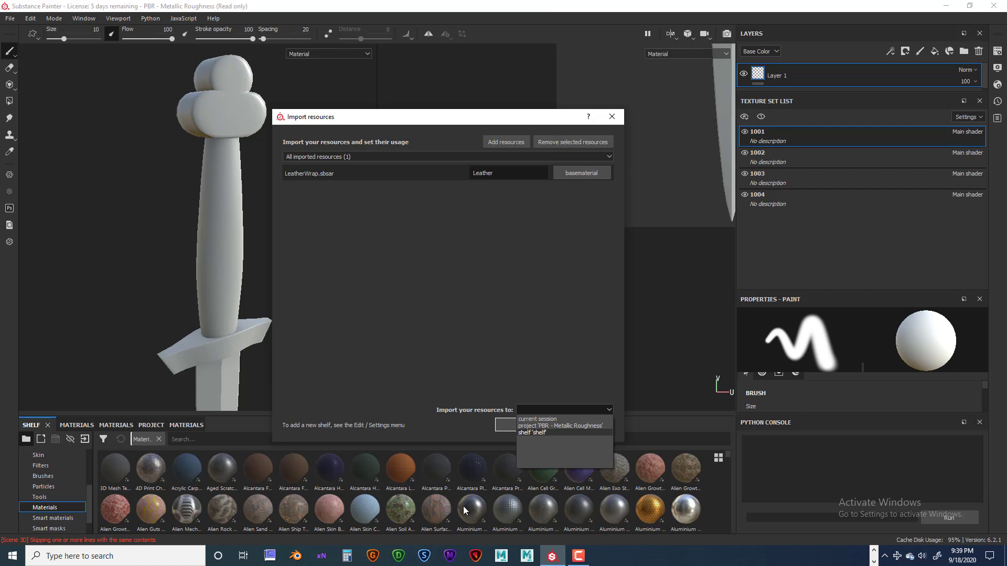
left_click(543, 431)
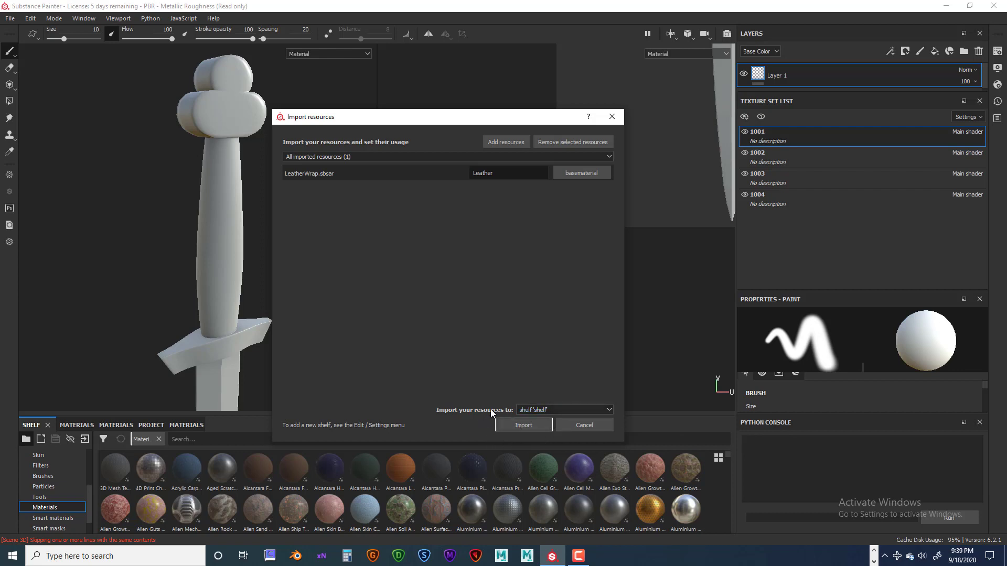
left_click(524, 425)
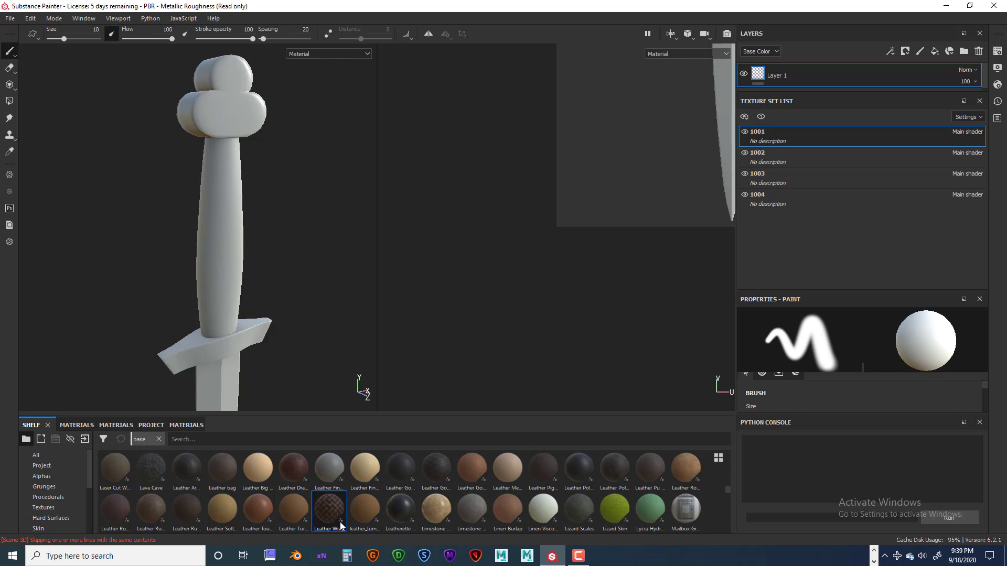
mouse_move(340, 524)
Identify the grip's texture set by toggling the visibility of sets 1001, 1002 and 1003, and select 1003.
left_click(744, 132)
left_click(745, 132)
left_click(745, 152)
left_click(745, 152)
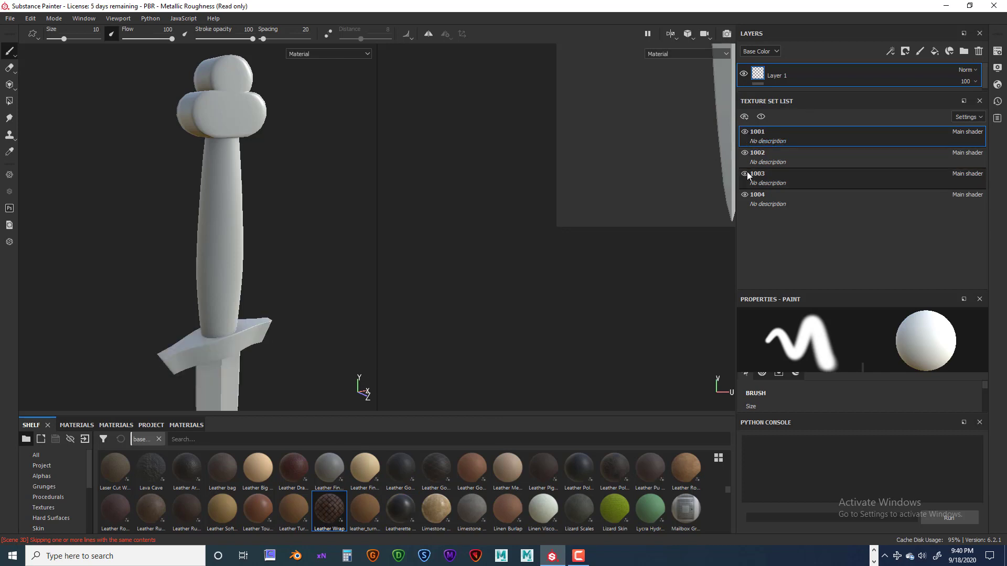
left_click(745, 173)
left_click(751, 178)
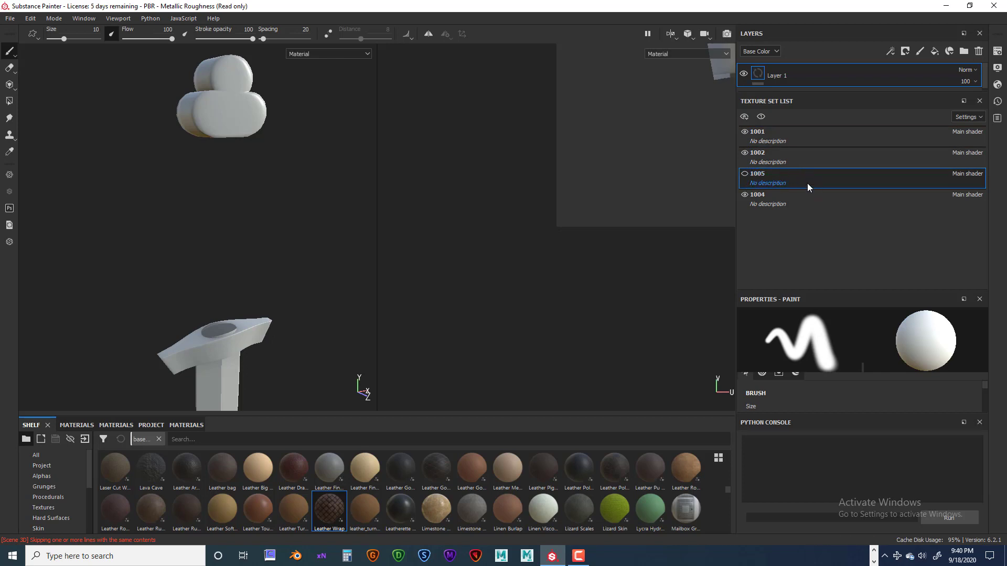
Try renaming the grip's texture set to 1005, and restore its original name and visibility.
double_click(763, 175)
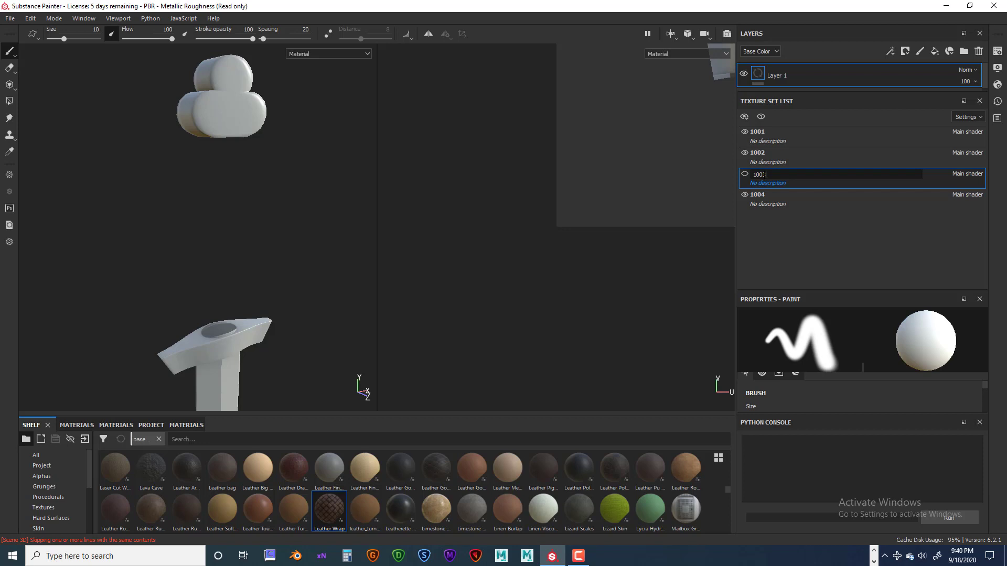
key("BackSpace")
type("5")
key("Return")
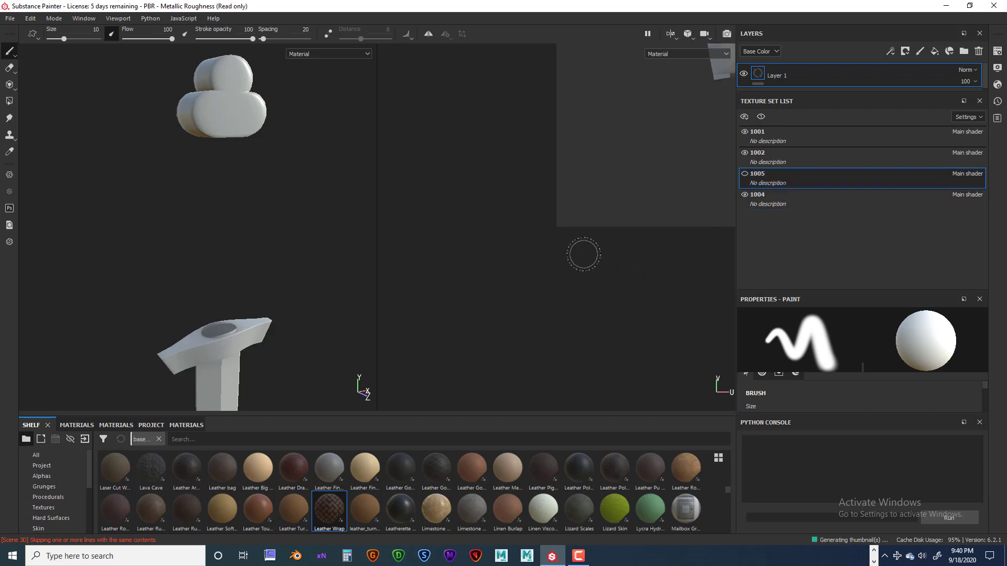
left_click(744, 174)
key("ctrl+z")
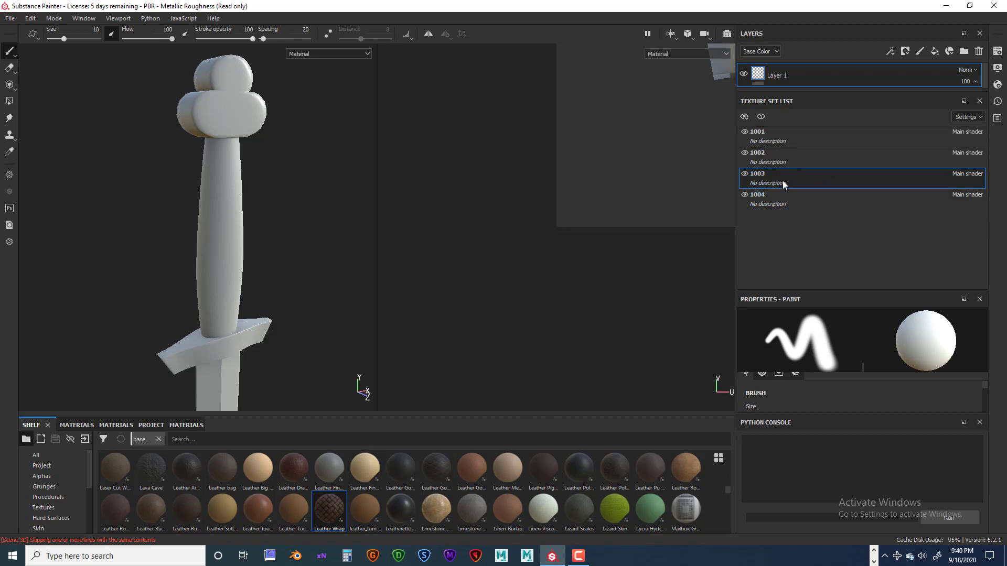
double_click(760, 175)
key("Return")
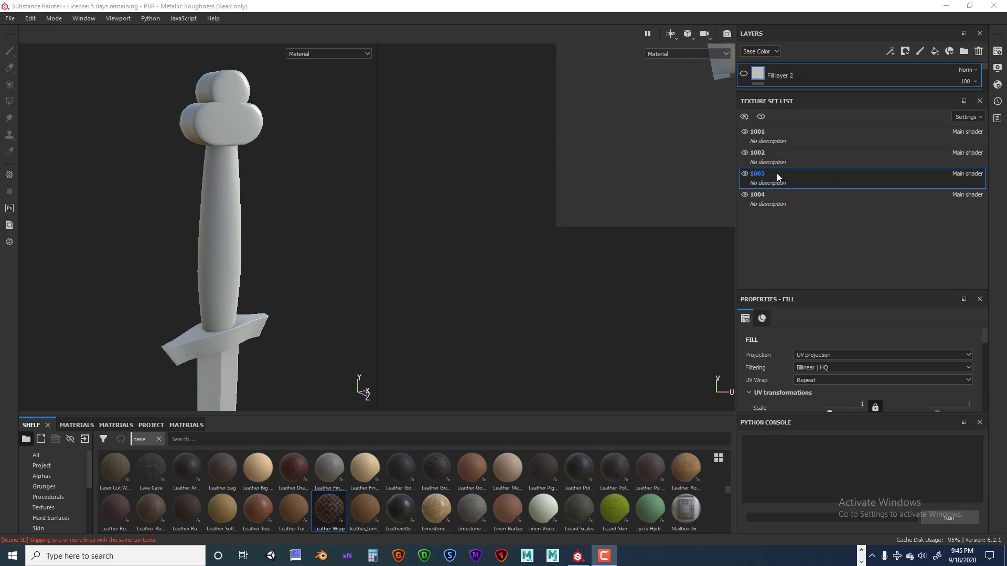
Add the imported Leather Wrap material to the layer stack of texture set 1003 to cover the dagger's grip.
left_click(745, 176)
left_click(744, 175)
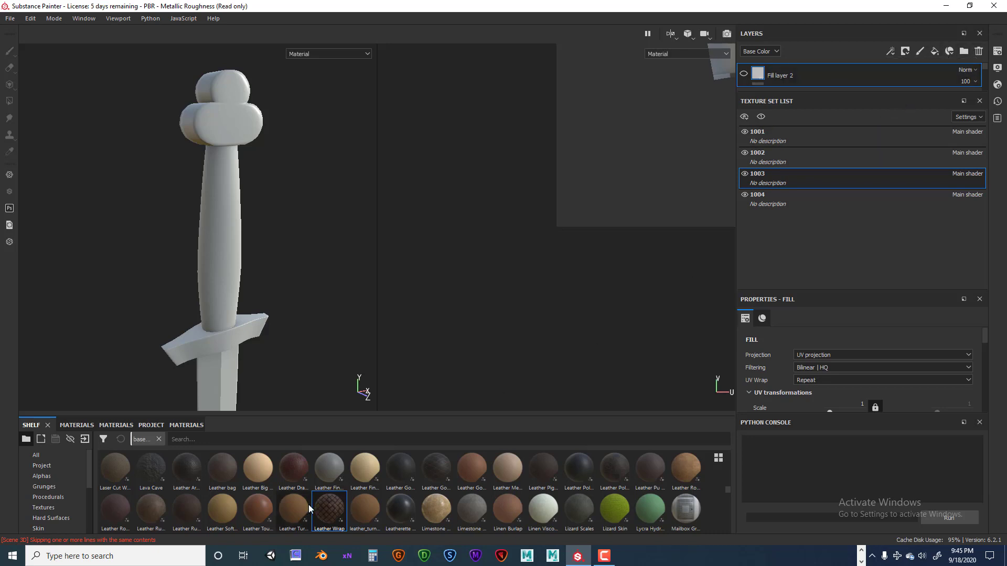
left_click_drag(326, 510, 798, 72)
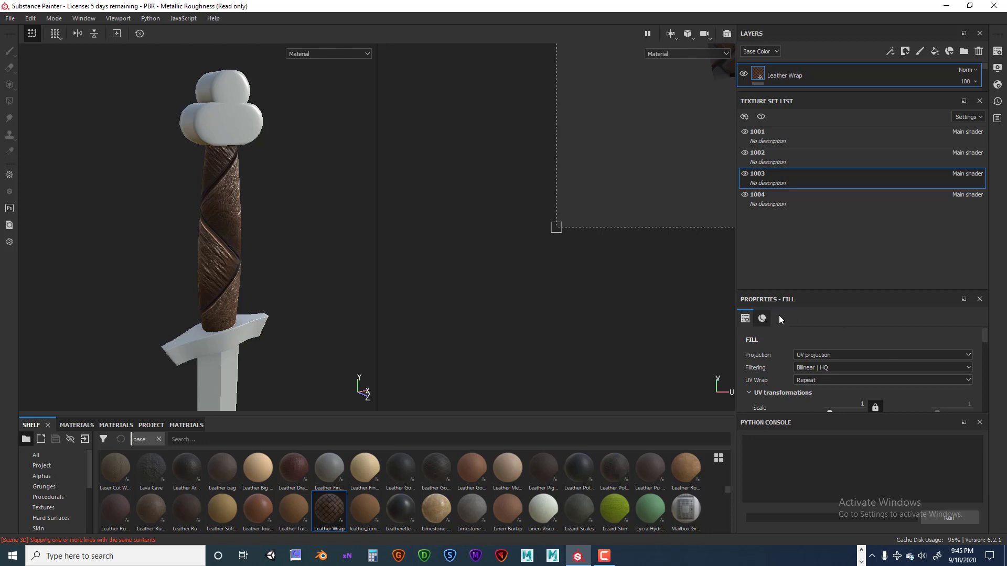
Review the Leather Wrap material's attributes, parameters and UV transformations, enlarging the fill properties area for easier reading.
left_click(761, 321)
scroll(864, 360, "down", 3)
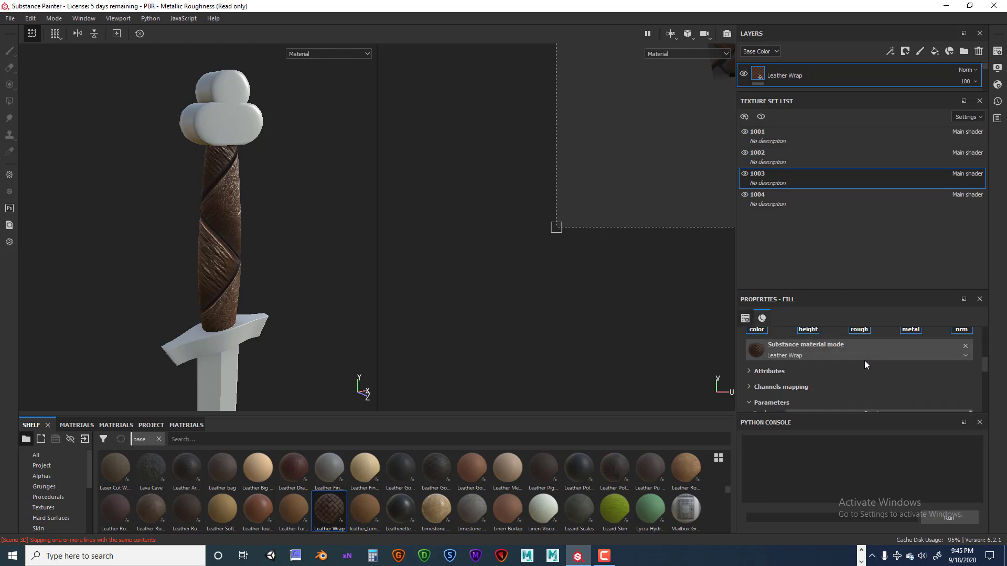
scroll(777, 356, "up", 2)
left_click(750, 341)
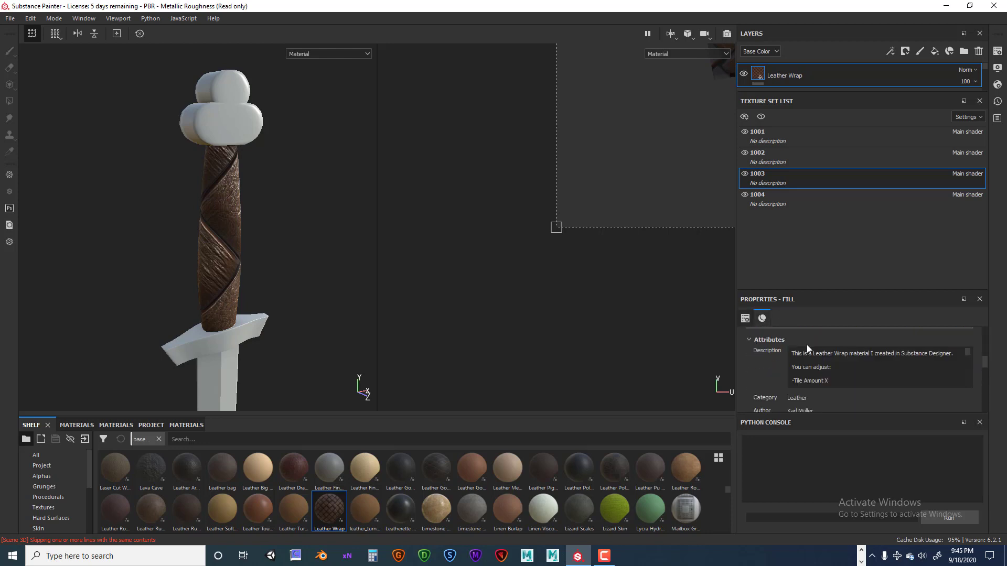
scroll(806, 346, "down", 3)
scroll(790, 363, "down", 2)
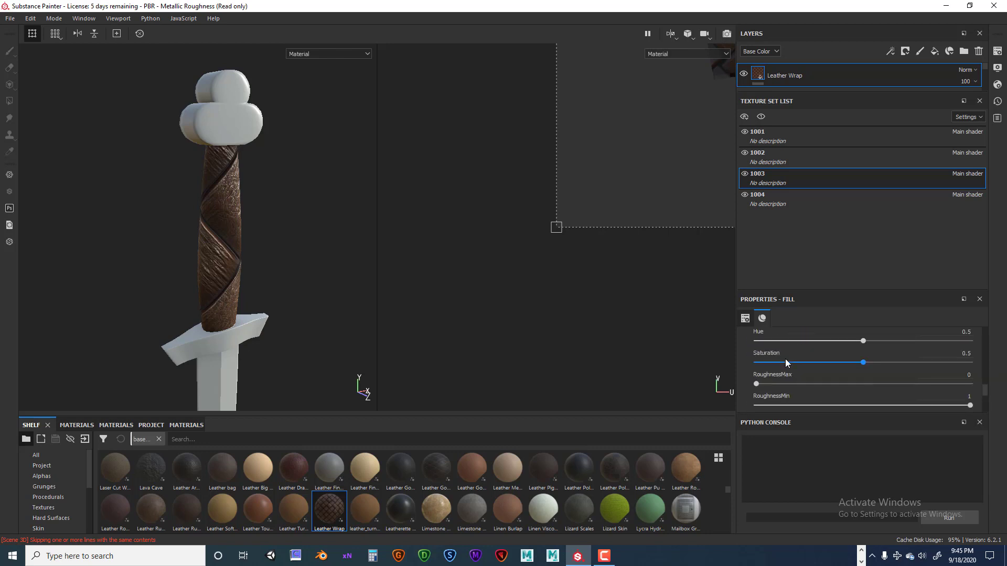
scroll(774, 360, "down", 5)
scroll(772, 359, "up", 10)
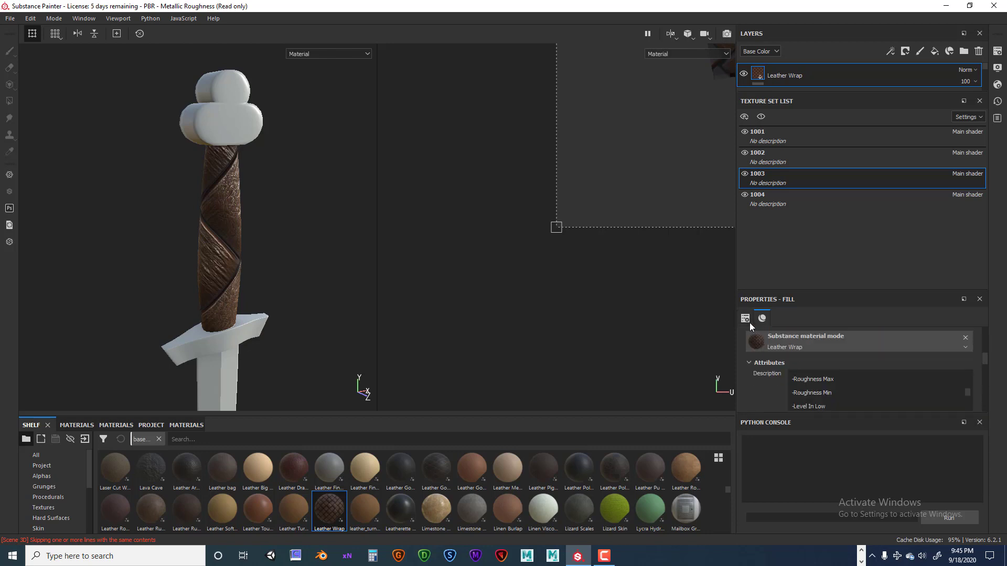
scroll(829, 371, "down", 2)
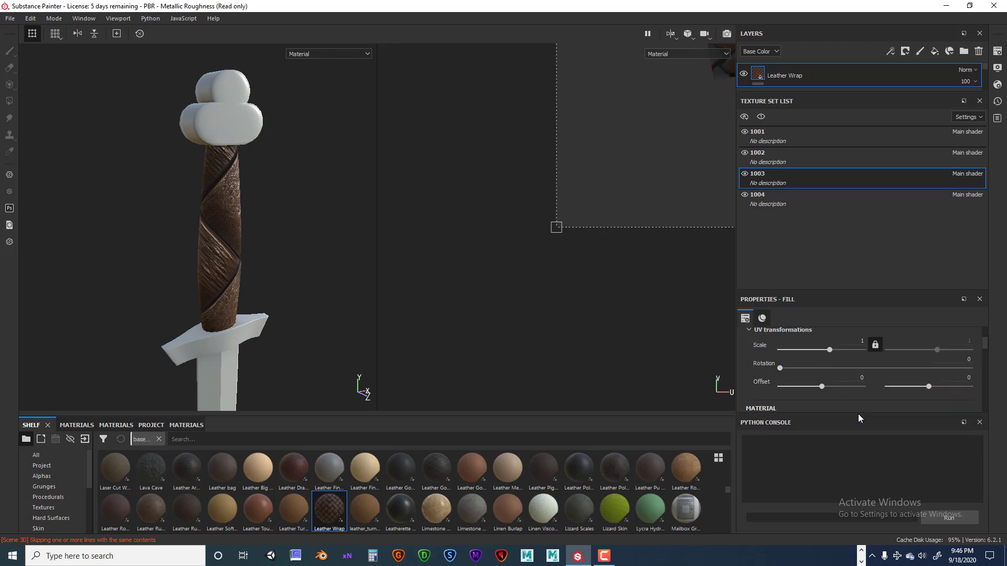
left_click_drag(858, 412, 866, 483)
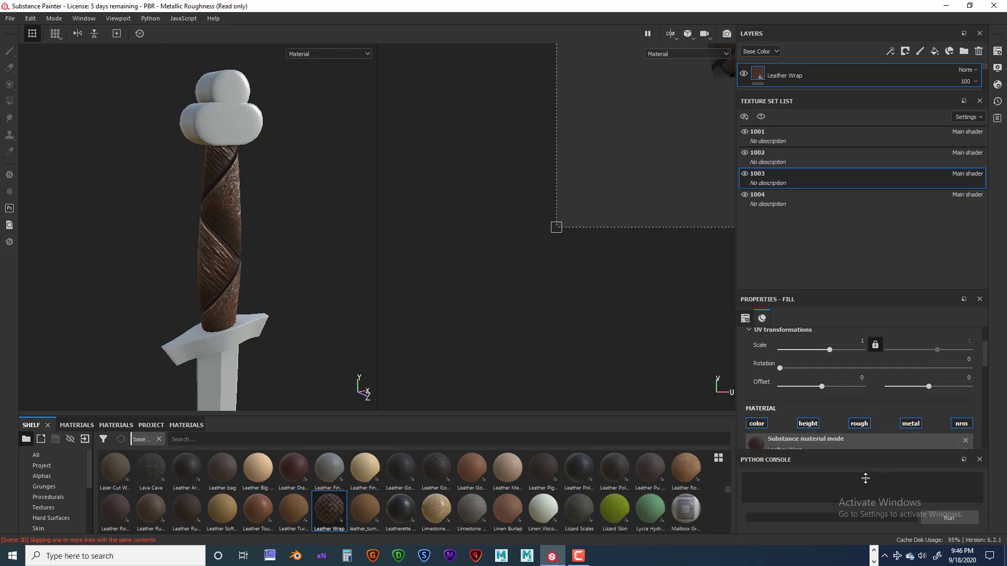
scroll(870, 422, "down", 2)
scroll(867, 416, "up", 4)
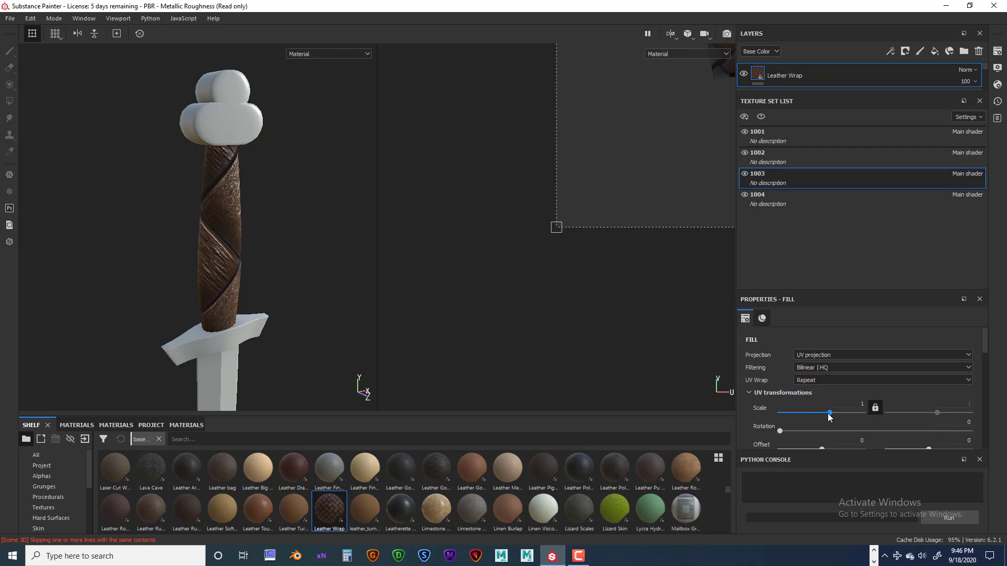
Set the Leather Wrap layer's UV scale to about 9.08 and inspect the braid on the grip up close.
left_click_drag(829, 416, 838, 413)
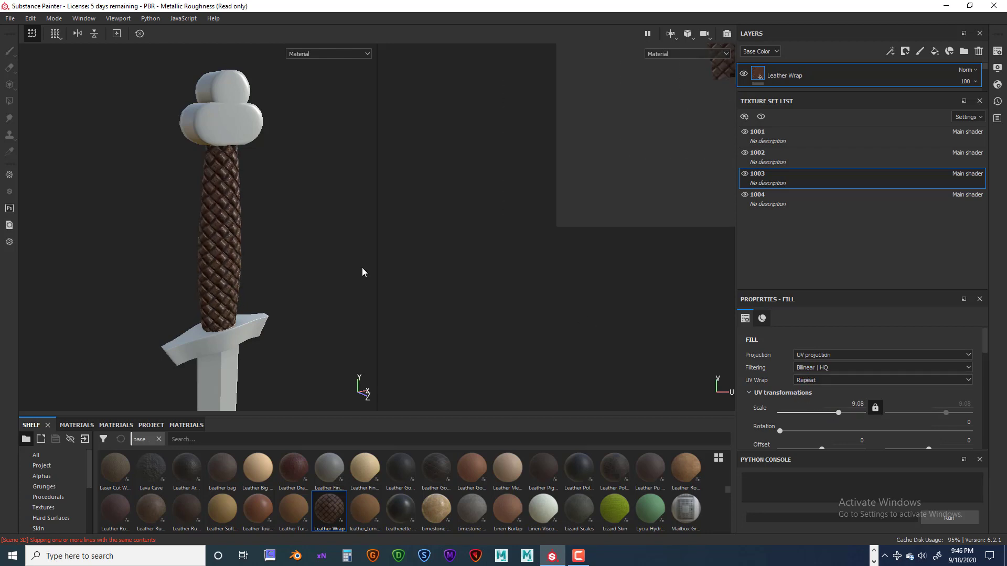
scroll(232, 268, "up", 3)
scroll(228, 274, "up", 2)
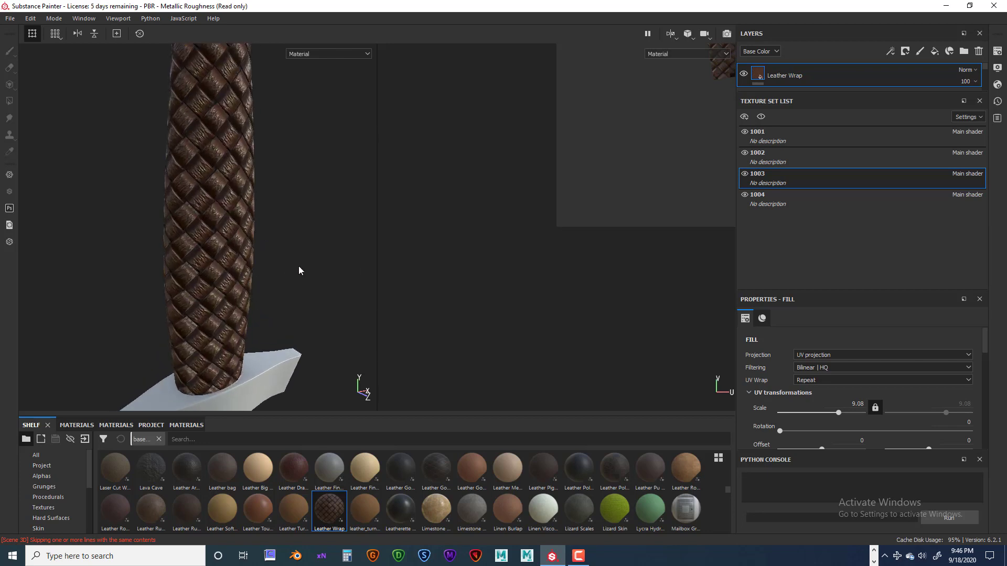
scroll(301, 262, "up", 3)
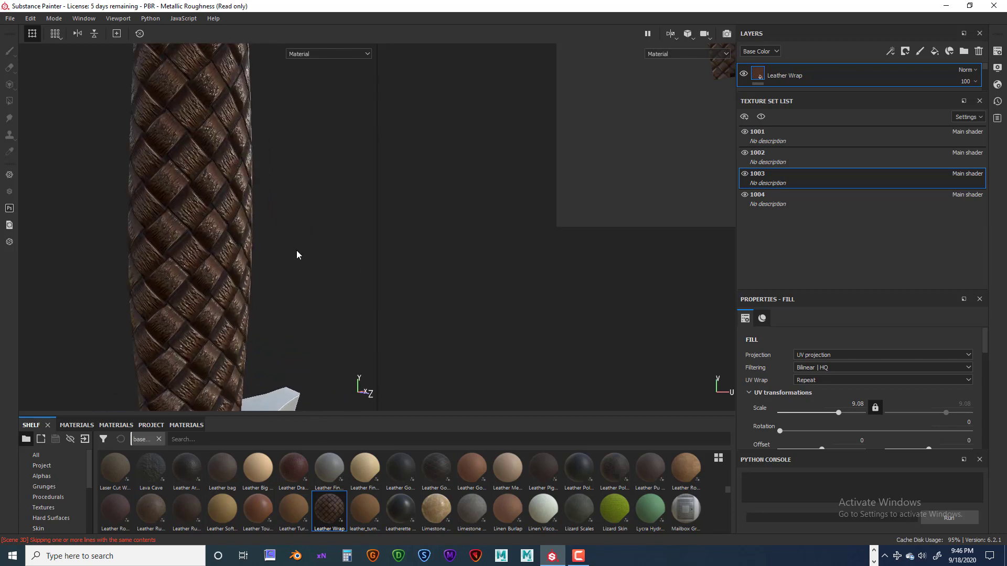
scroll(294, 257, "down", 6)
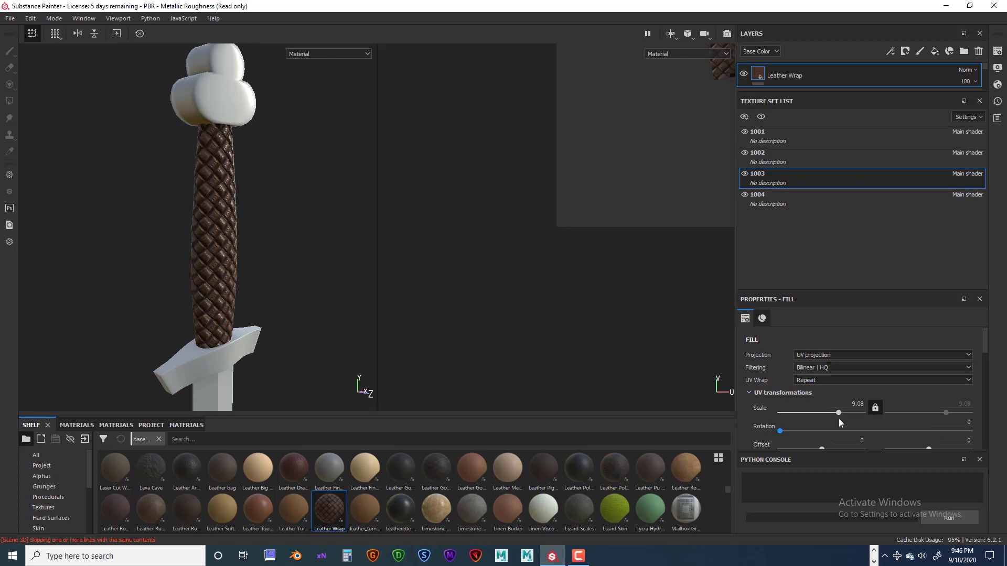
Reduce the Leather Wrap layer's UV scale to about 3.01 and check the larger braid around the grip.
left_click_drag(839, 413, 834, 414)
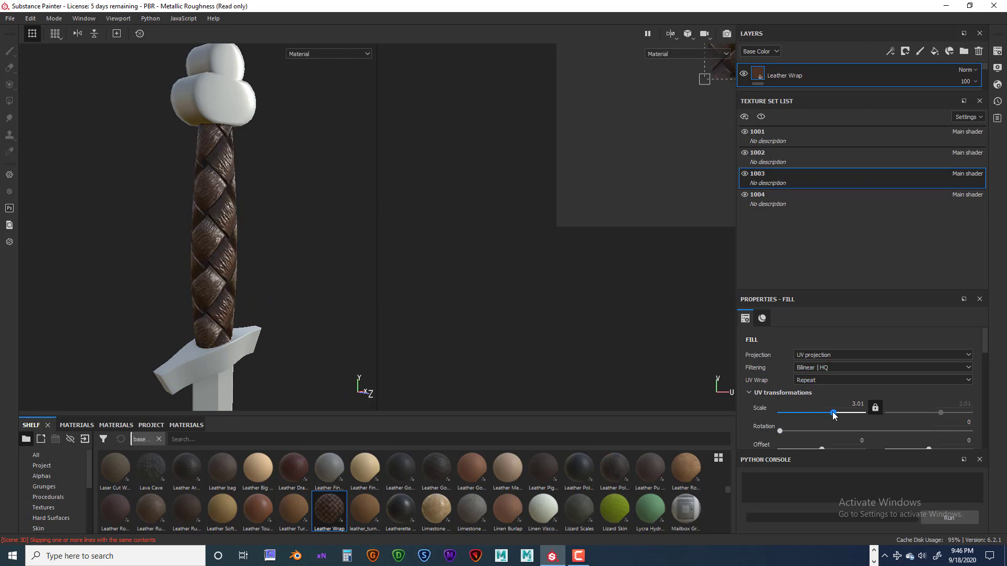
scroll(274, 326, "up", 2)
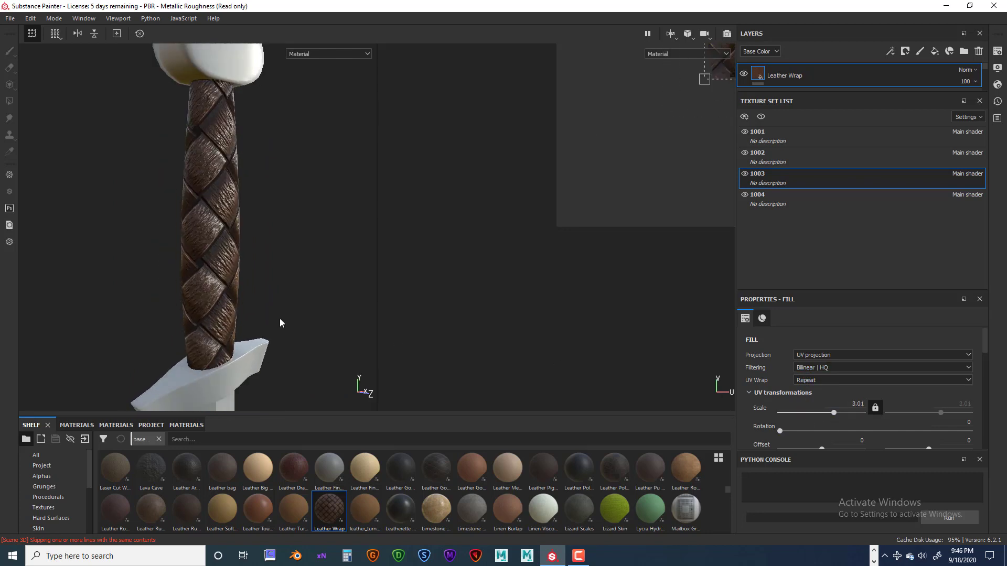
scroll(277, 324, "down", 6)
left_click_drag(278, 323, 272, 301, "alt")
scroll(249, 314, "up", 5)
middle_click_drag(273, 301, 296, 370, "alt")
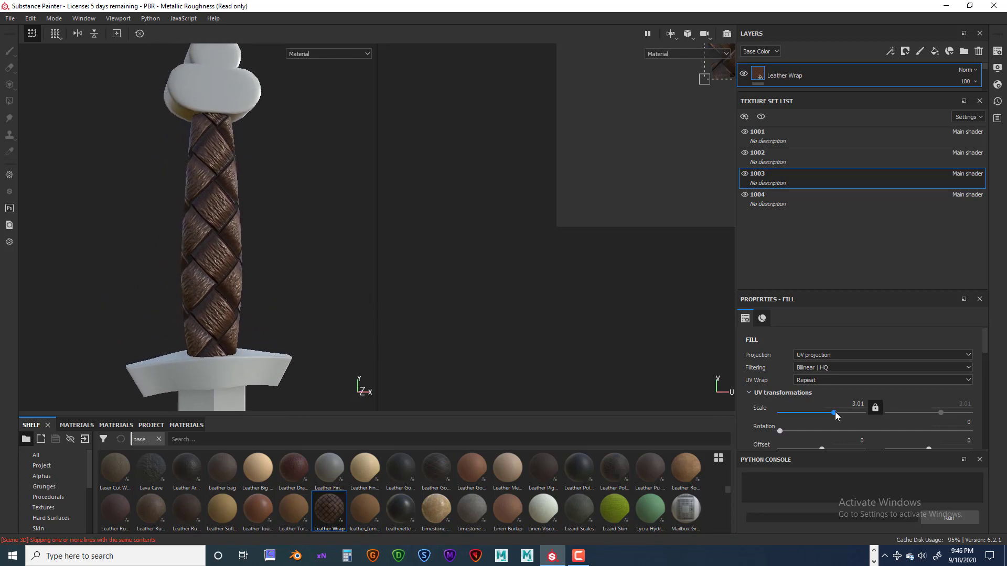
Set the Leather Wrap layer's UV scale to about 3.89 and check the grip against the whole dagger.
left_click_drag(834, 412, 834, 413)
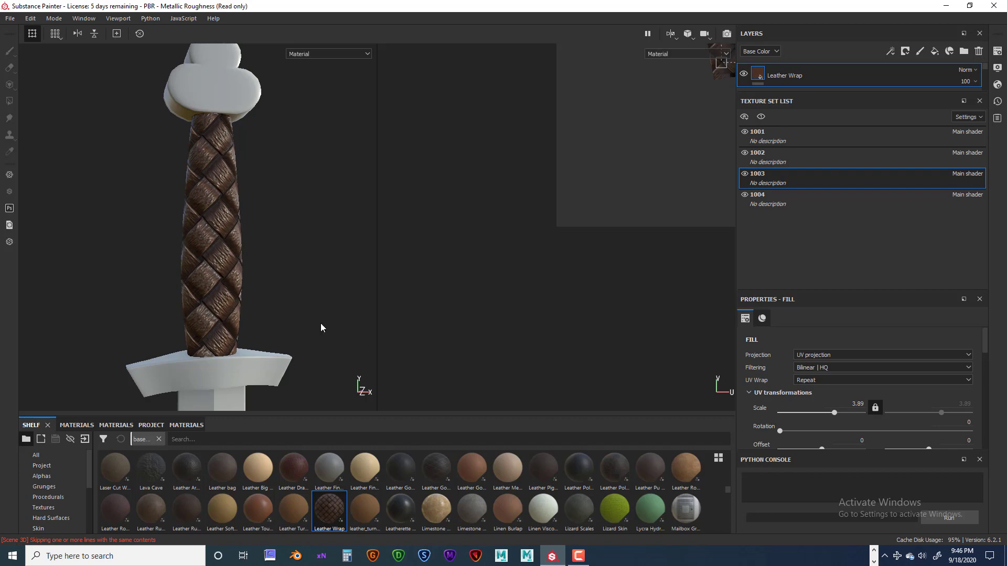
scroll(341, 329, "up", 5)
scroll(324, 331, "down", 8)
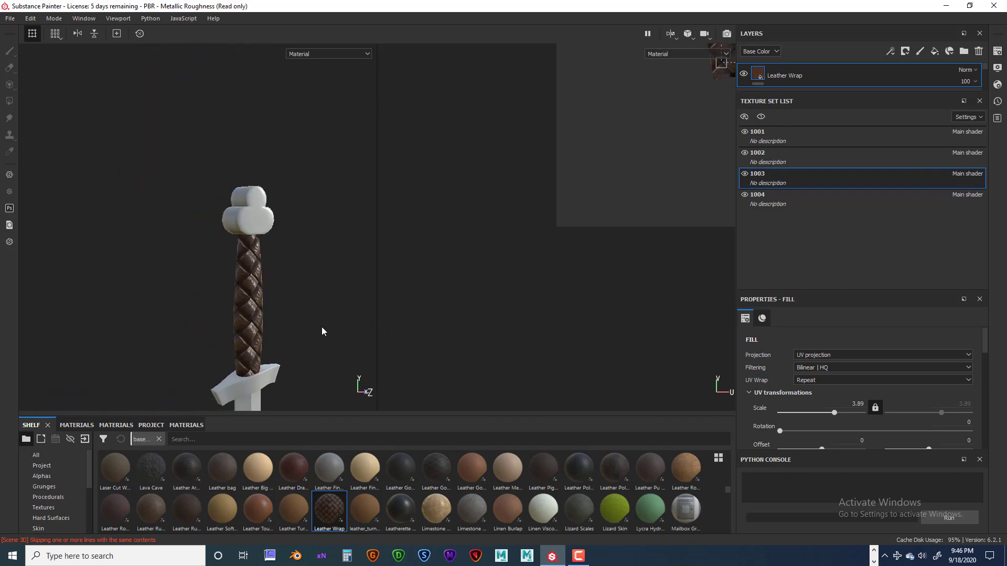
left_click_drag(302, 322, 268, 262, "alt")
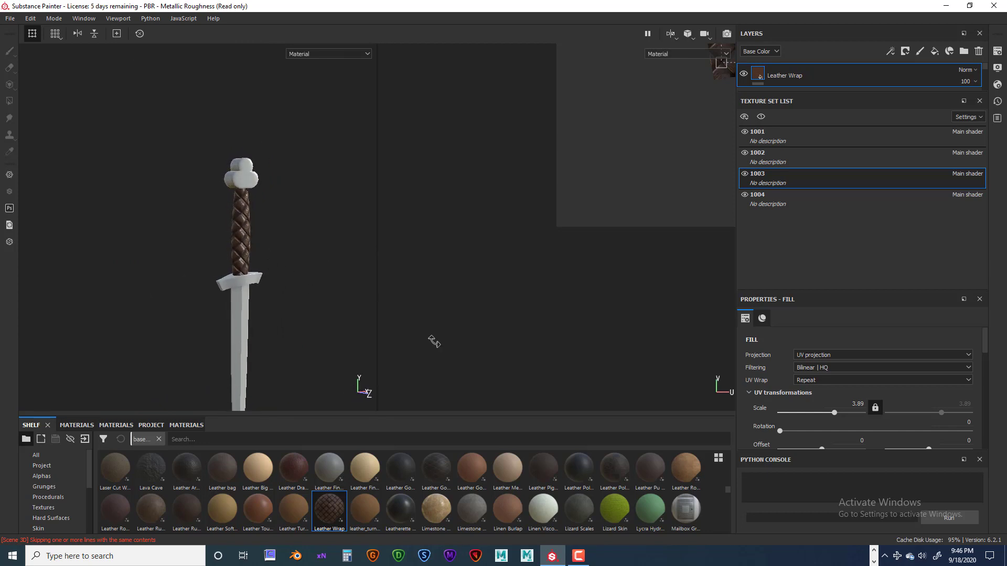
Try a bluish grip by lowering the Leather Wrap material's hue to about 0.31, and check the handle closely.
left_click_drag(984, 354, 976, 415)
left_click_drag(864, 378, 827, 377)
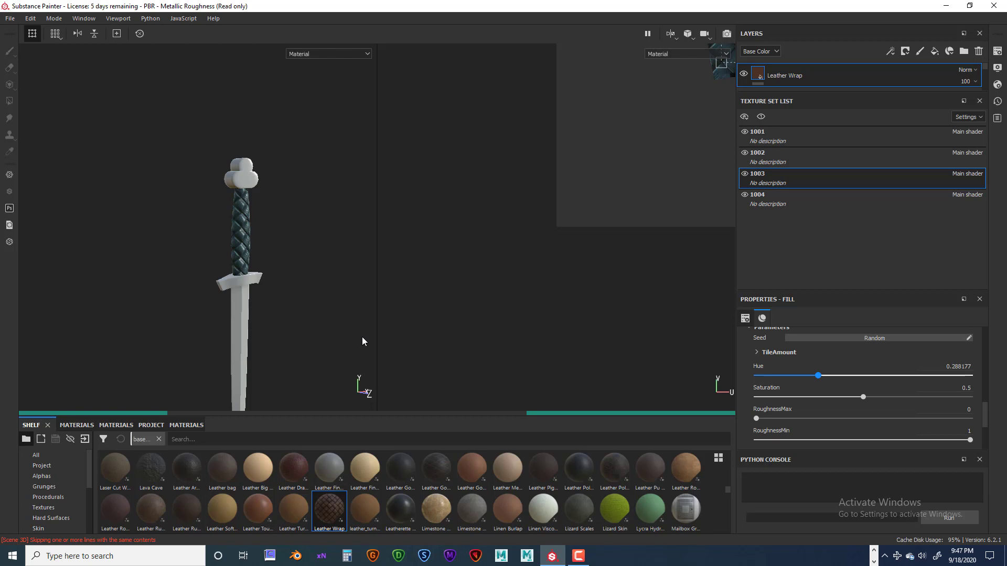
right_click_drag(328, 338, 519, 343, "alt")
right_click_drag(220, 335, 419, 346, "alt")
middle_click_drag(241, 322, 221, 359, "alt")
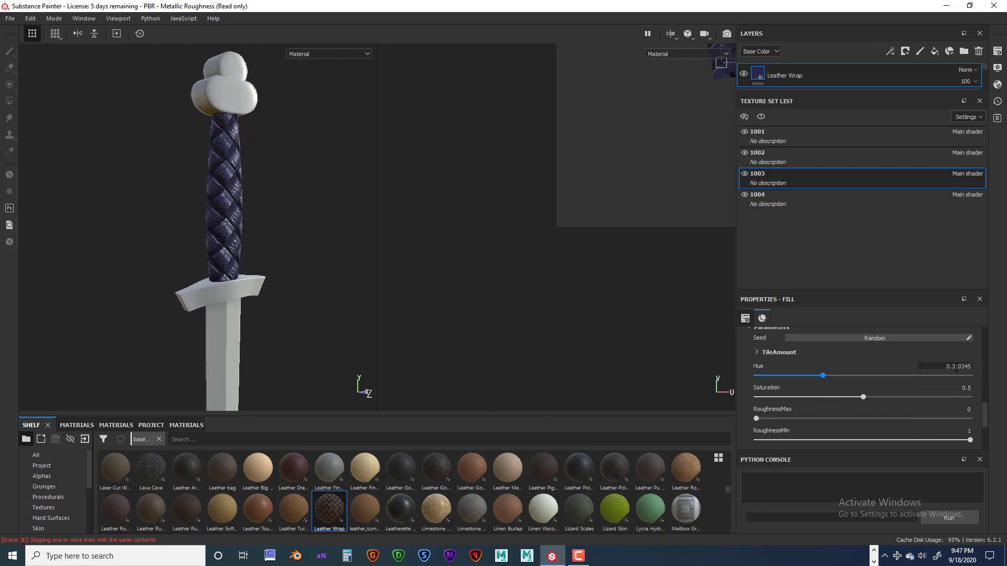
Set the Leather Wrap material's hue to 0.510345 to bring back the brown leather.
left_click_drag(945, 368, 973, 372)
key("BackSpace")
type(".5")
key("Return")
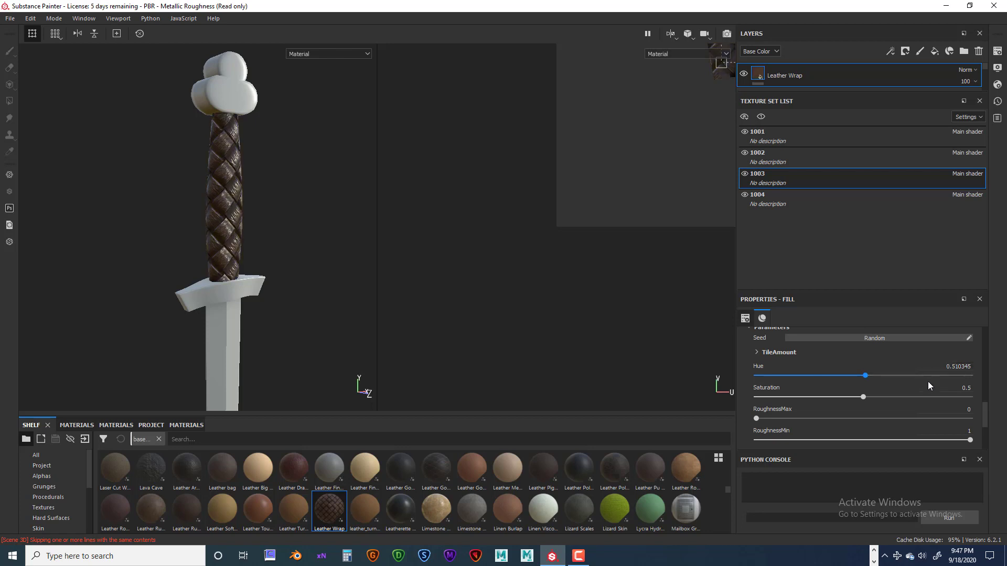
Try the Leather Wrap material fully desaturated at 0, and set its saturation back to 0.5.
left_click_drag(861, 397, 713, 402)
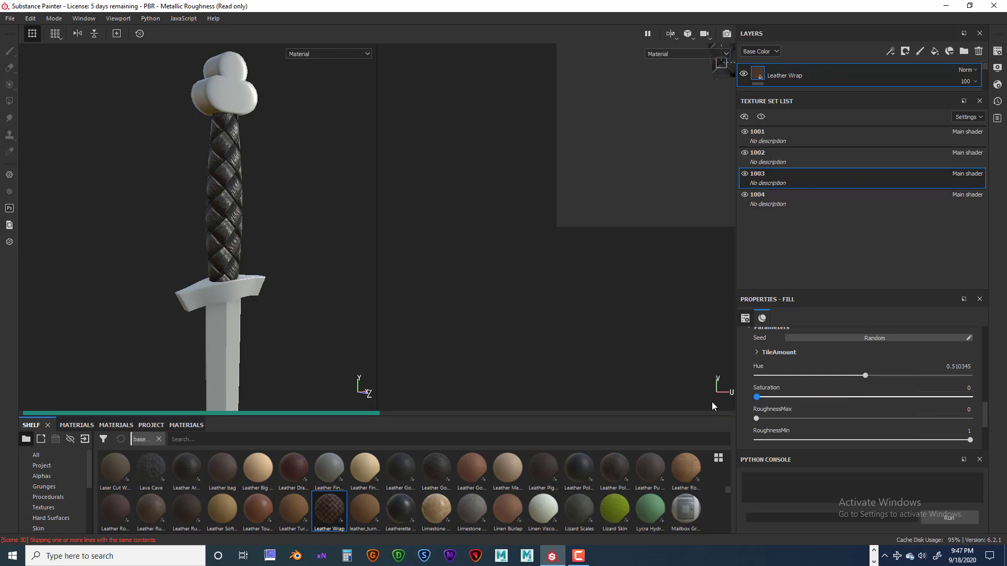
left_click_drag(757, 398, 867, 399)
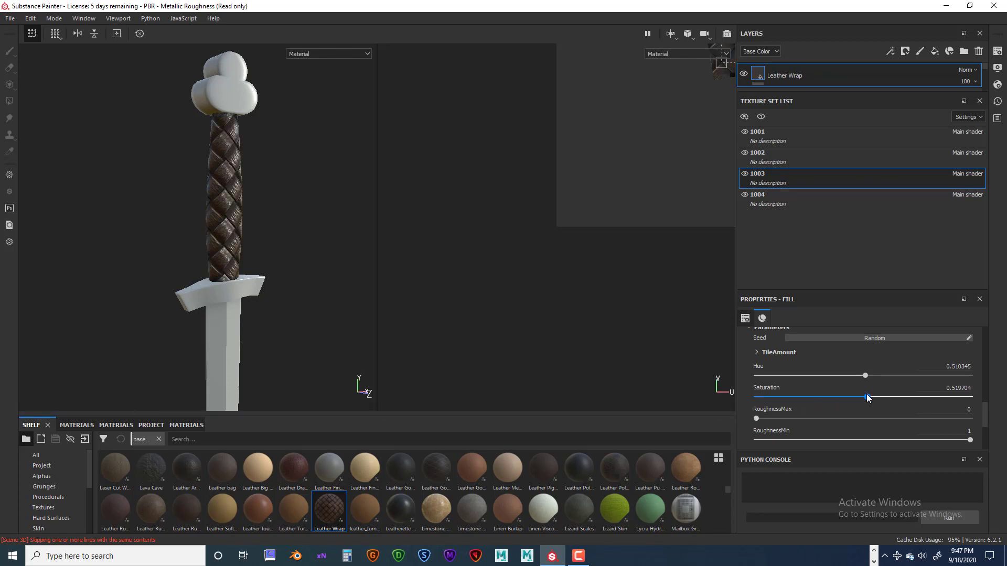
left_click(968, 389)
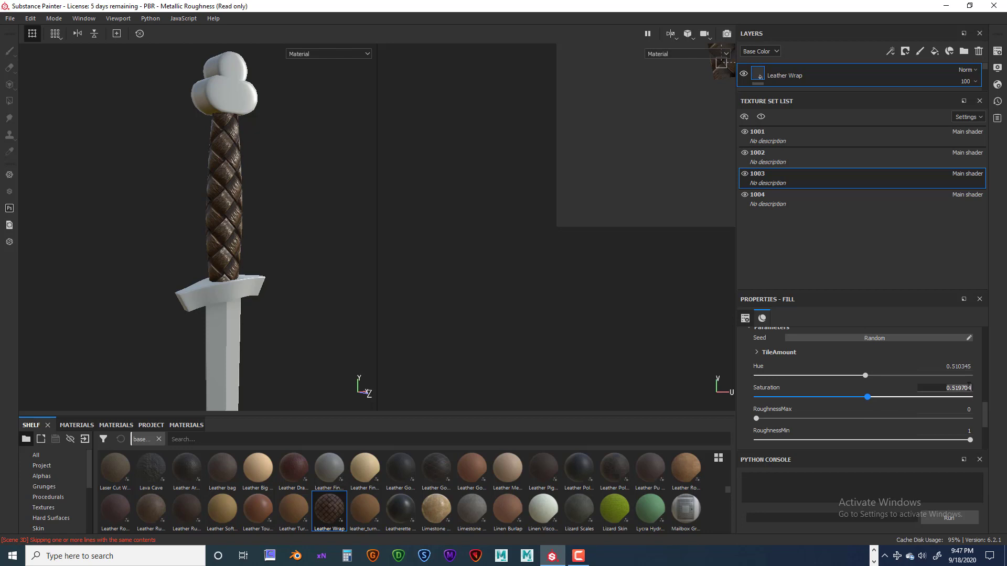
type(".5")
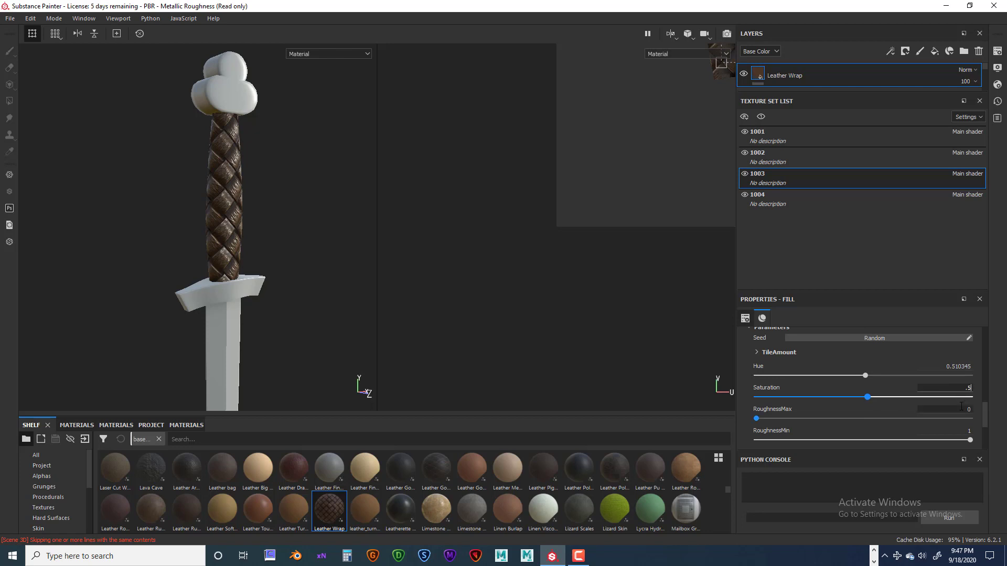
key("Return")
Read the Leather Wrap material's description and review its channel mapping and adjustable parameters.
scroll(871, 427, "down", 2)
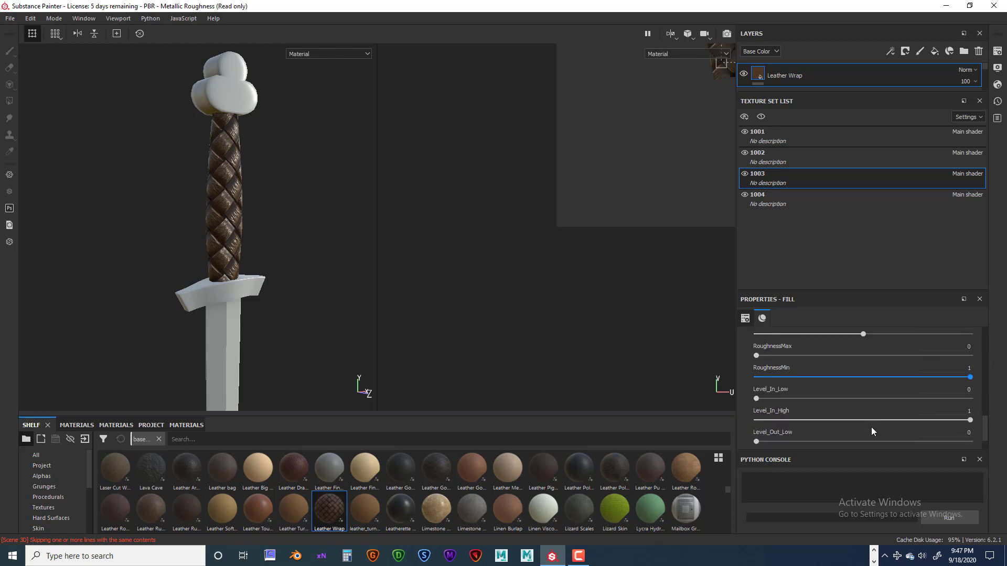
scroll(868, 427, "up", 5)
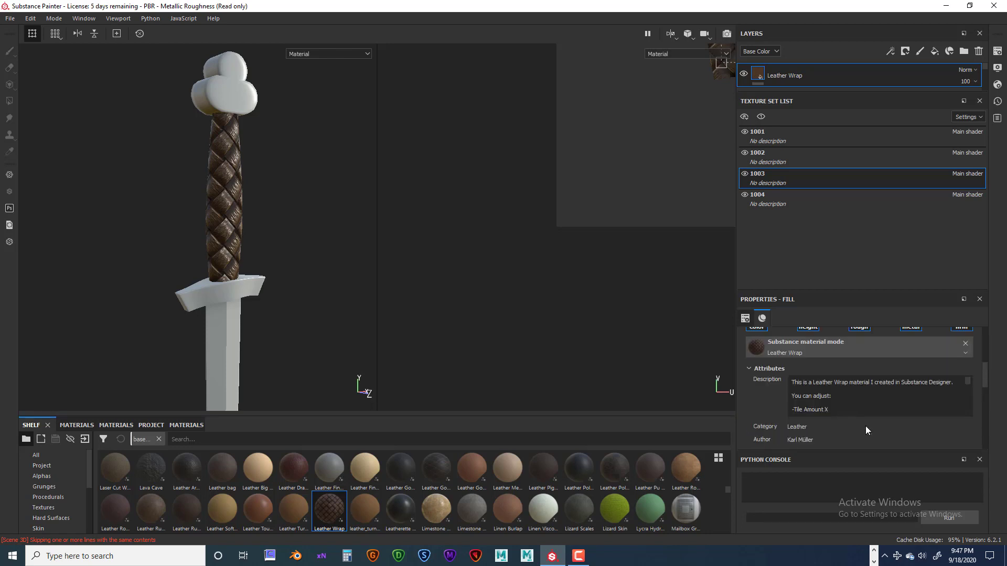
scroll(863, 423, "up", 5)
scroll(861, 420, "down", 5)
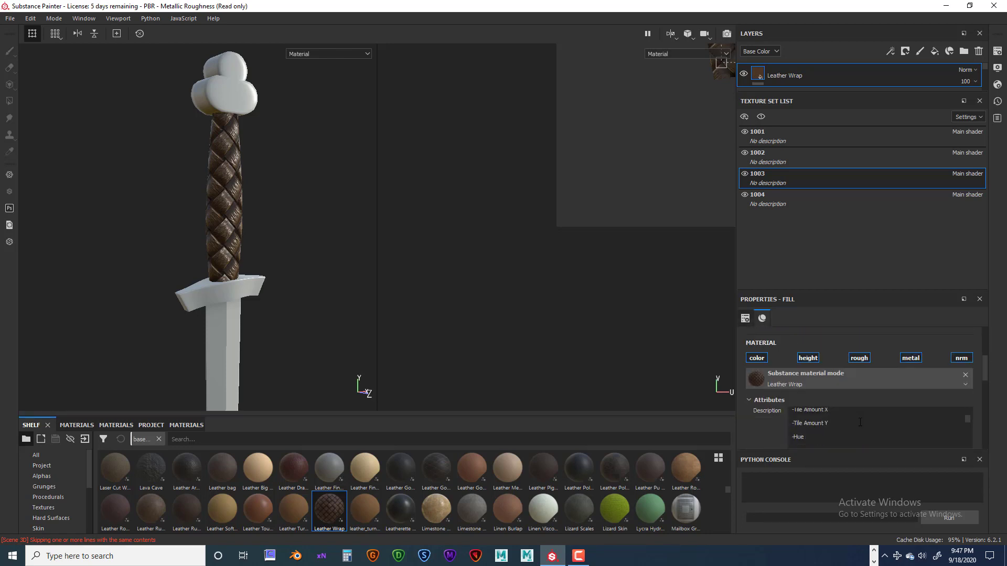
scroll(821, 396, "down", 3)
scroll(881, 393, "up", 3)
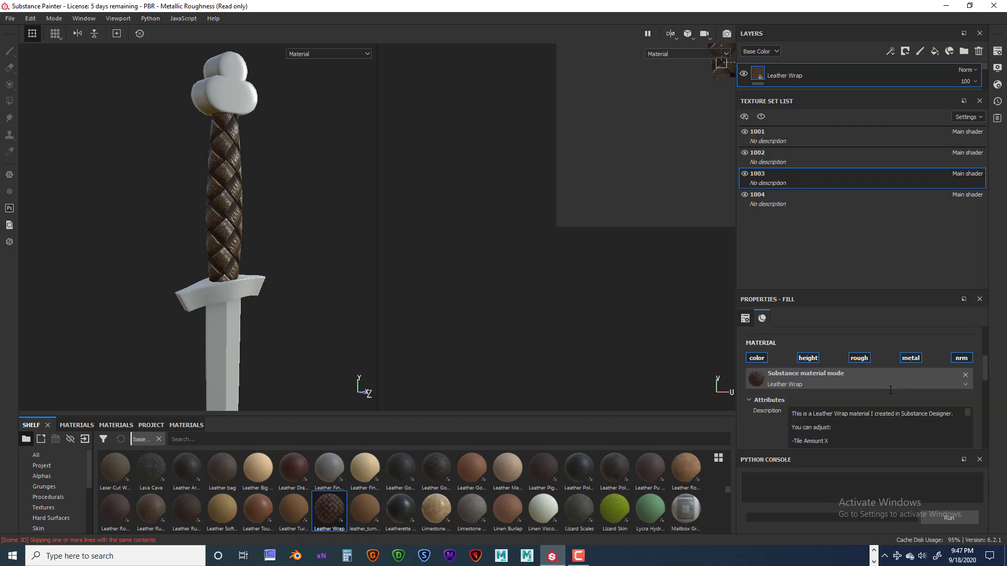
scroll(839, 377, "down", 3)
scroll(786, 335, "down", 3)
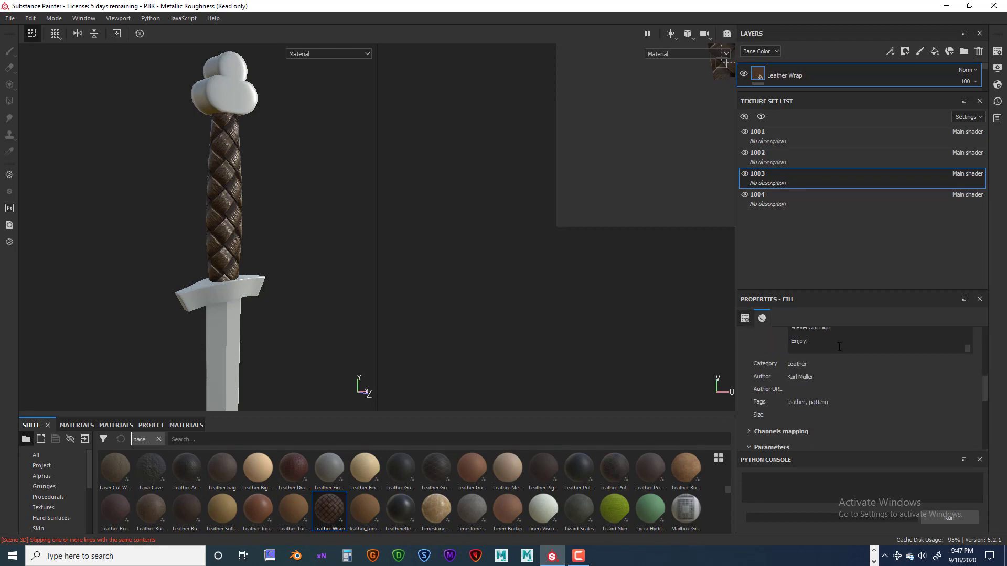
scroll(830, 351, "up", 6)
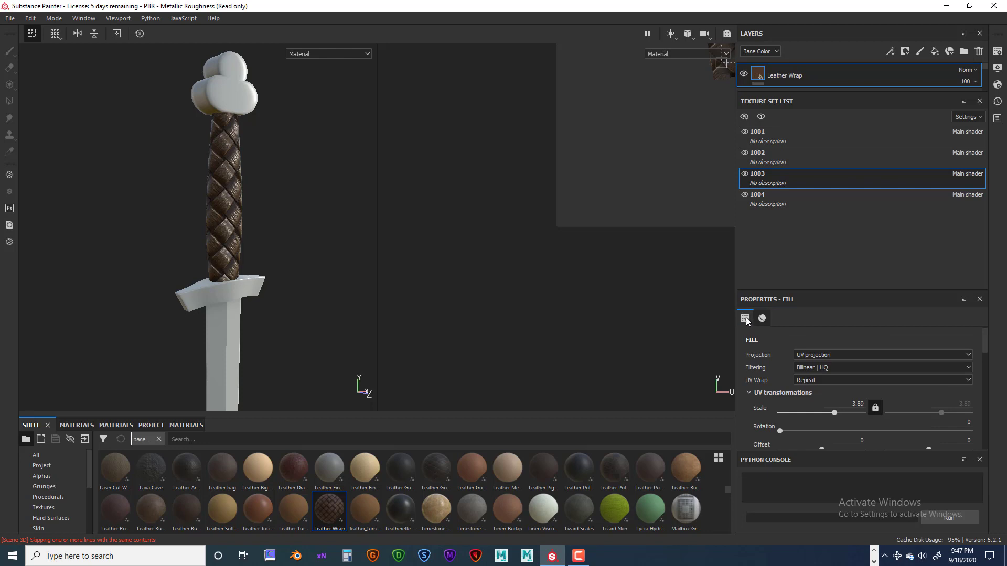
left_click(765, 317)
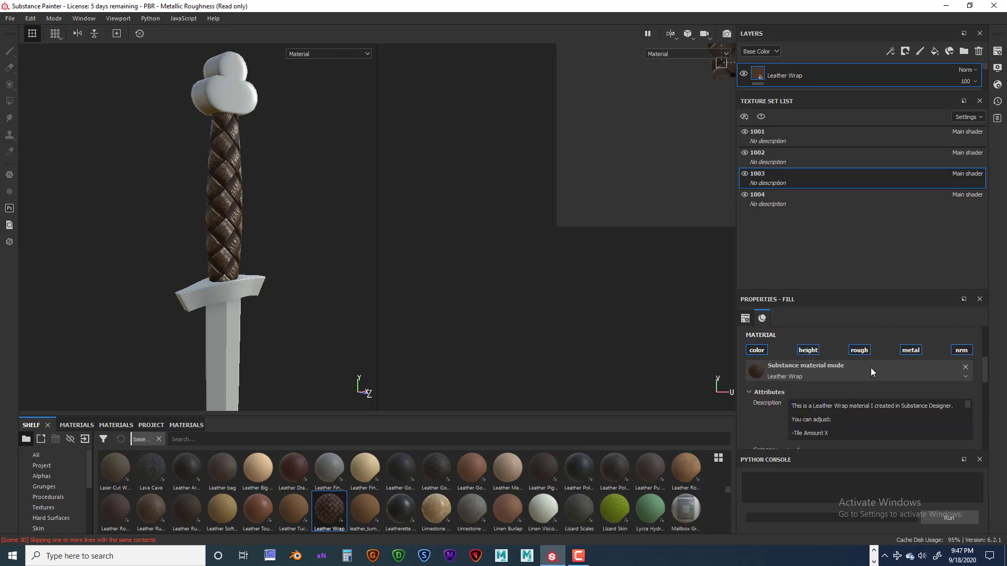
scroll(870, 368, "down", 4)
scroll(872, 368, "down", 8)
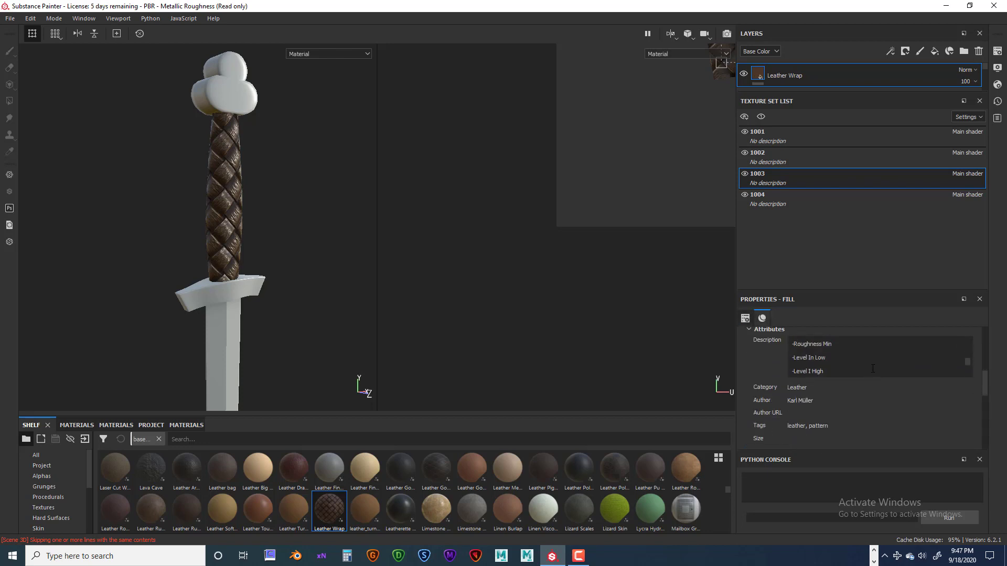
scroll(854, 415, "up", 4)
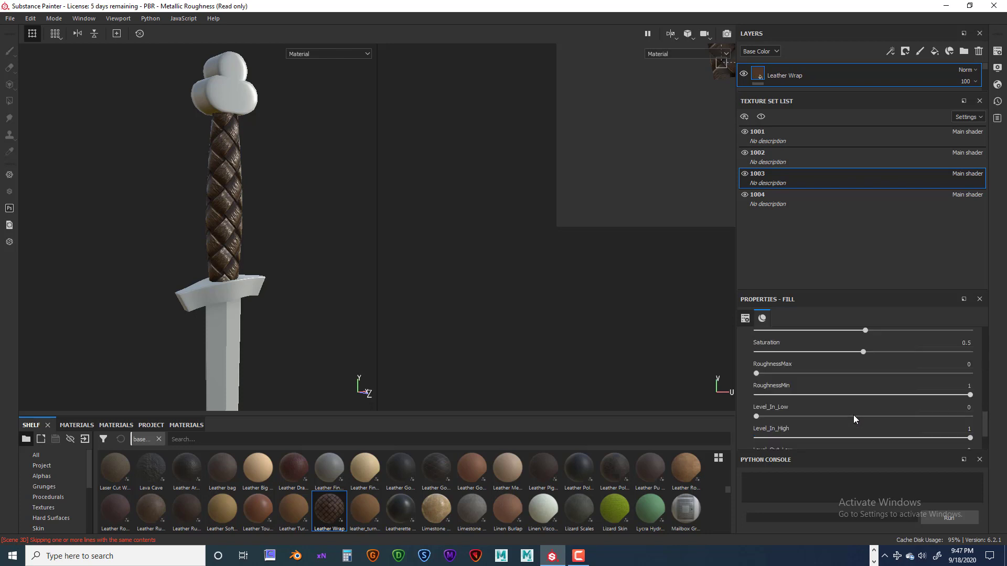
scroll(853, 415, "down", 4)
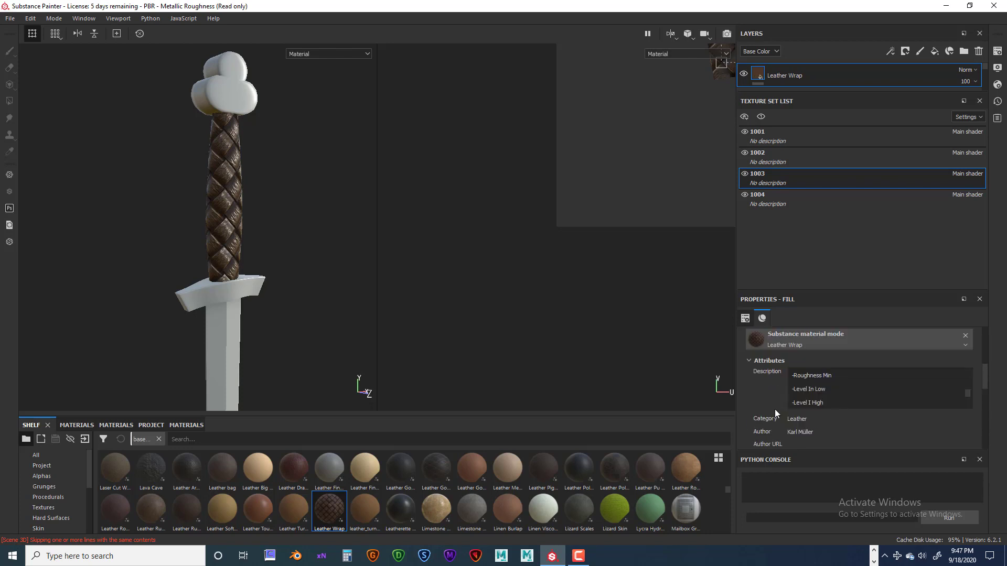
left_click(749, 392)
scroll(818, 395, "down", 5)
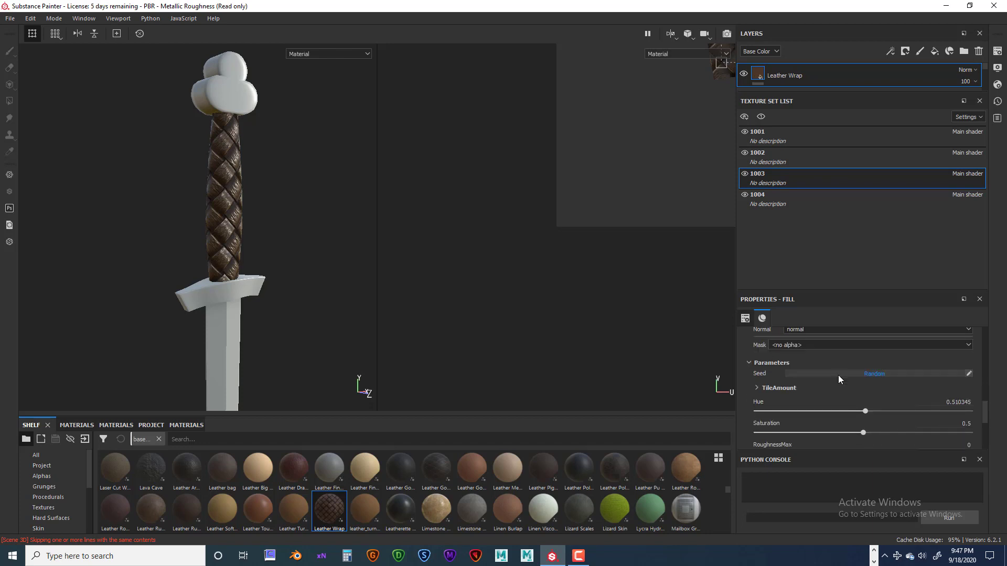
scroll(875, 378, "down", 5)
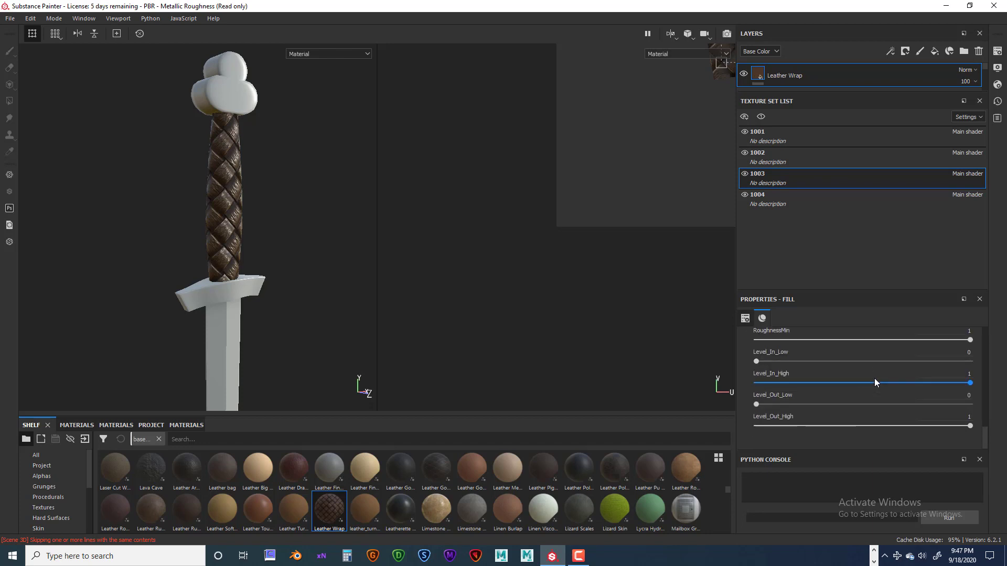
Try the Leather Wrap material's hue at about 0.19, 0 and 1, and settle on 0.492611.
scroll(874, 379, "up", 3)
left_click_drag(858, 370, 833, 370)
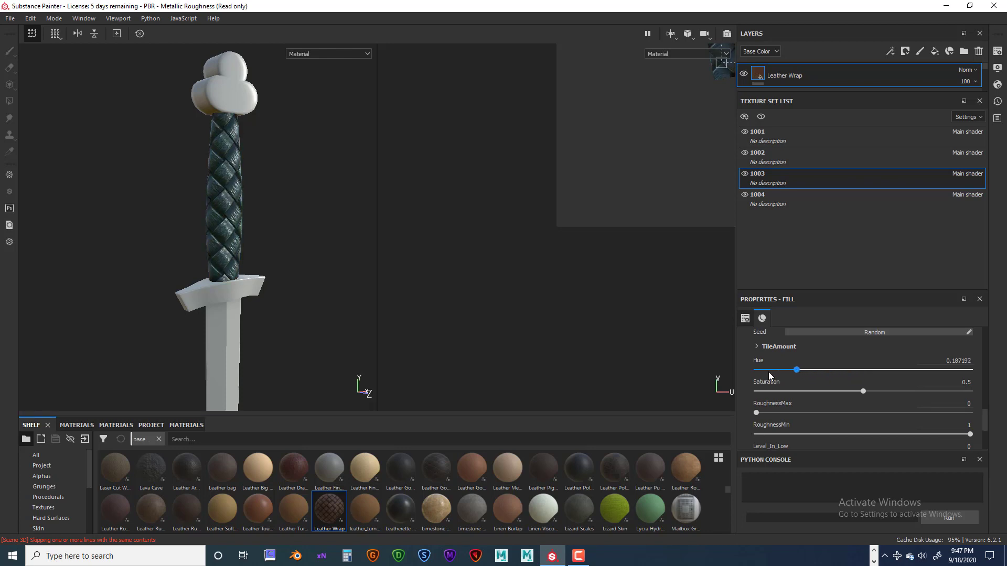
left_click_drag(769, 372, 748, 372)
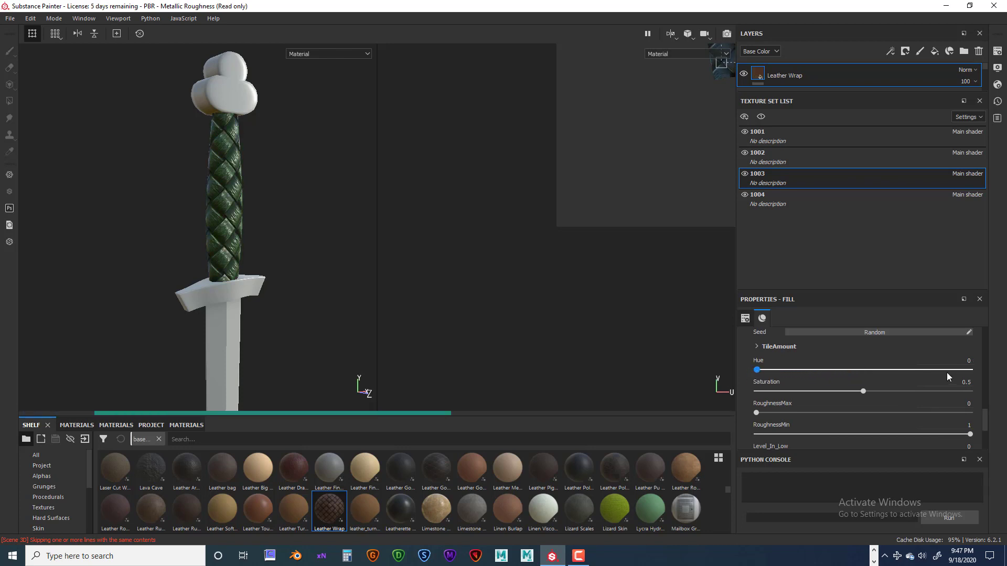
left_click(978, 371)
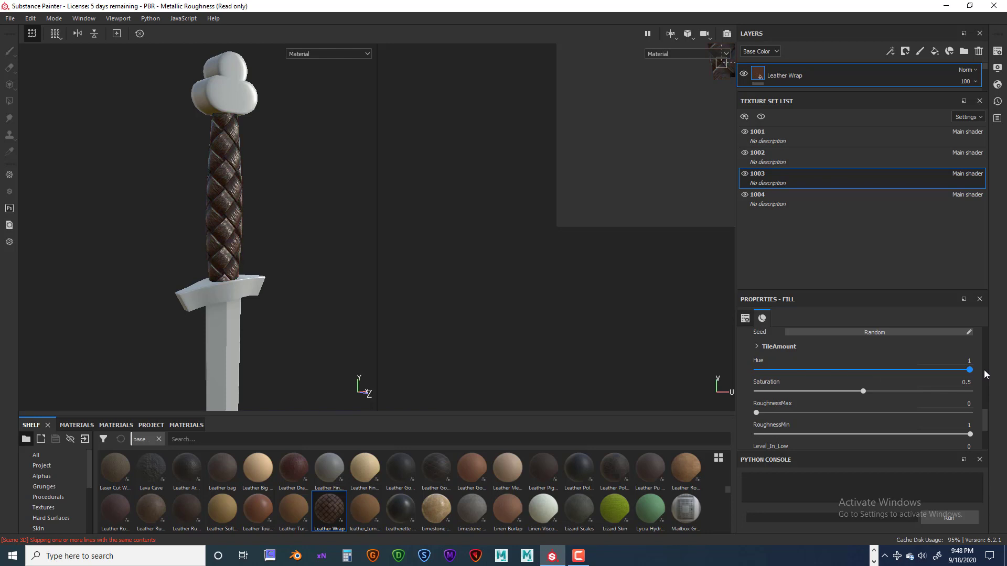
left_click_drag(939, 370, 858, 375)
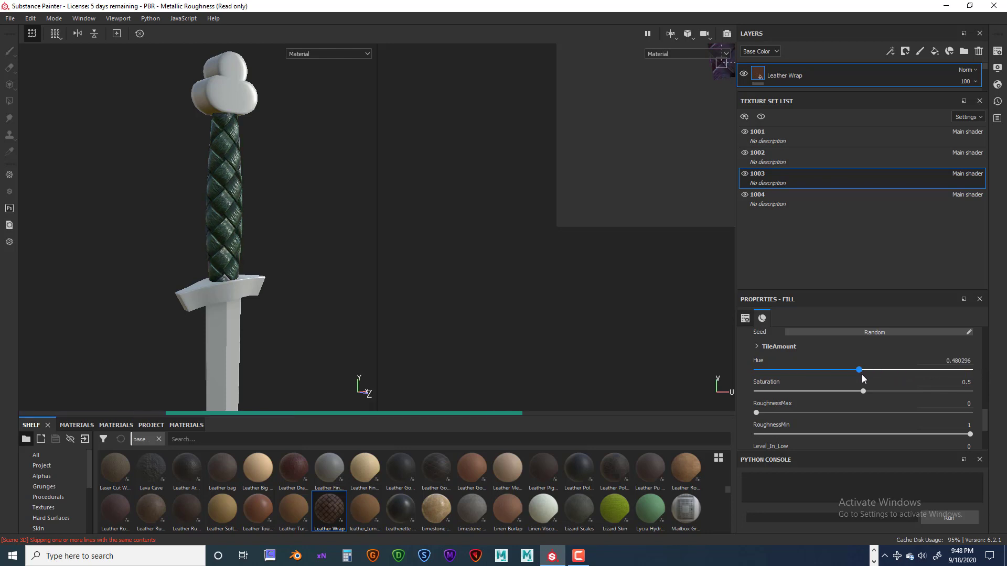
left_click_drag(861, 373, 863, 373)
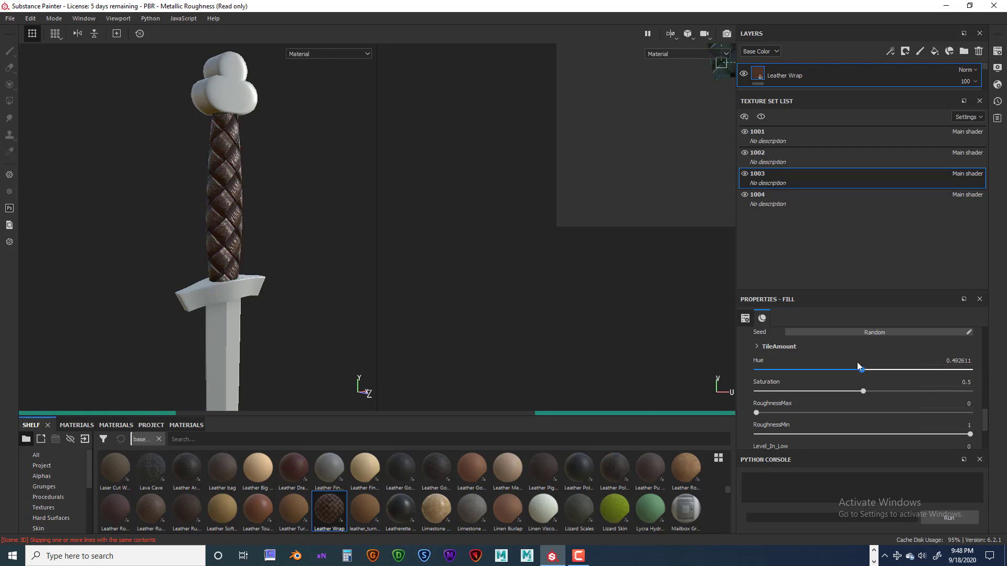
Try raising the Leather Wrap material's Level_In_Low to darken the grip, and return it to 0.
scroll(935, 383, "up", 8)
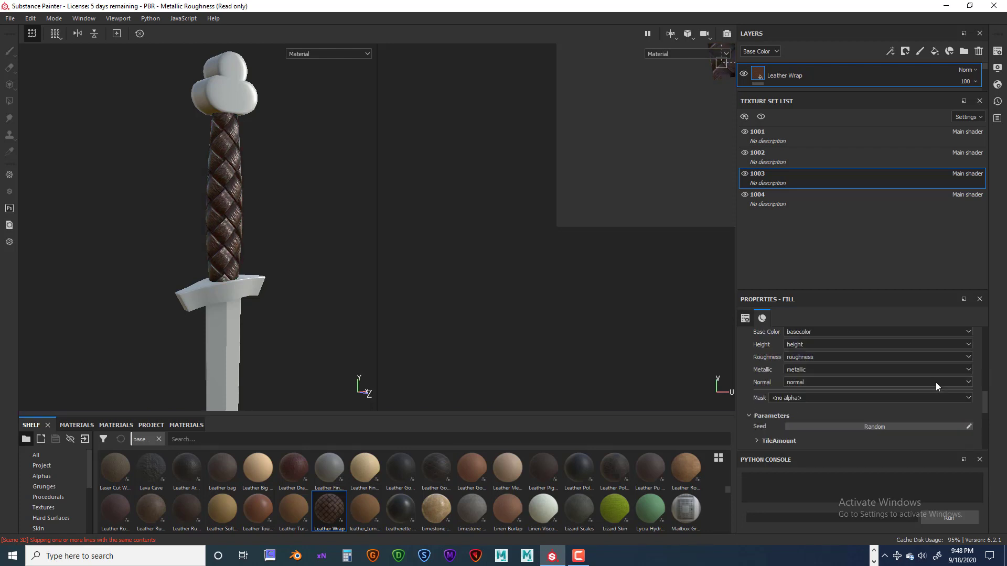
scroll(933, 382, "down", 10)
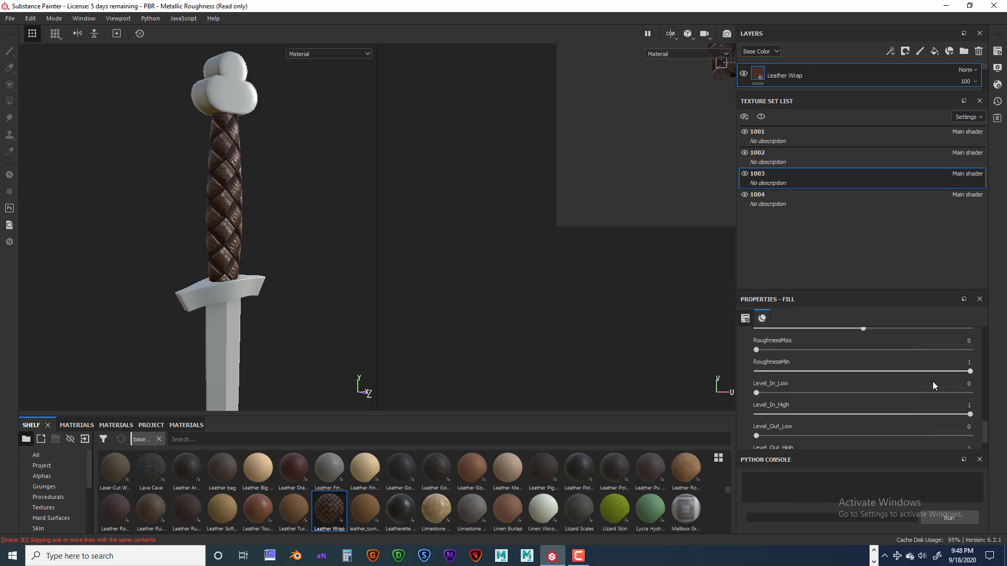
scroll(929, 381, "up", 3)
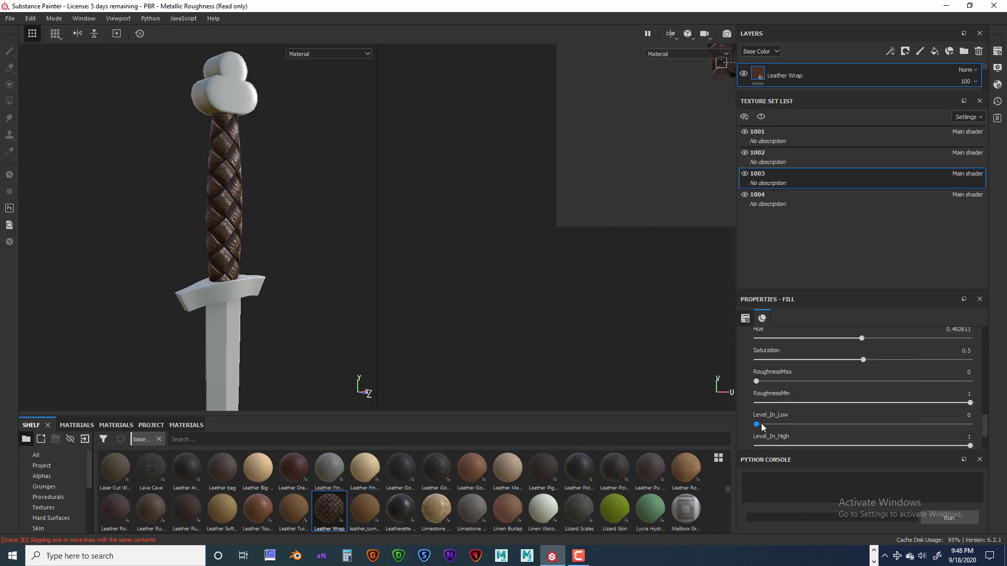
left_click_drag(756, 424, 890, 424)
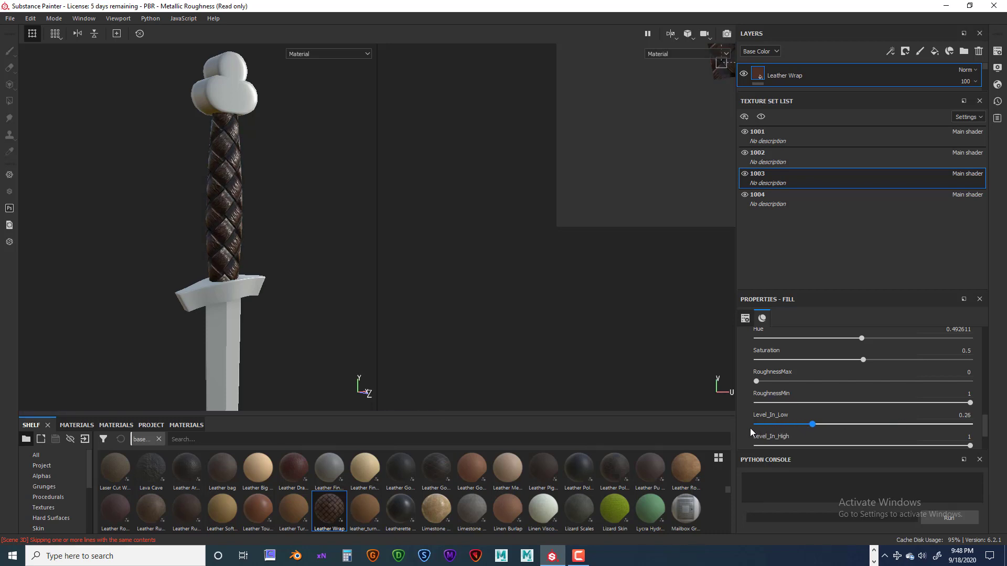
left_click_drag(727, 431, 716, 431)
Try different Level_In_Low and Level_In_High combinations on the Leather Wrap material, ending at 0.54 and 0.49.
left_click_drag(970, 446, 824, 451)
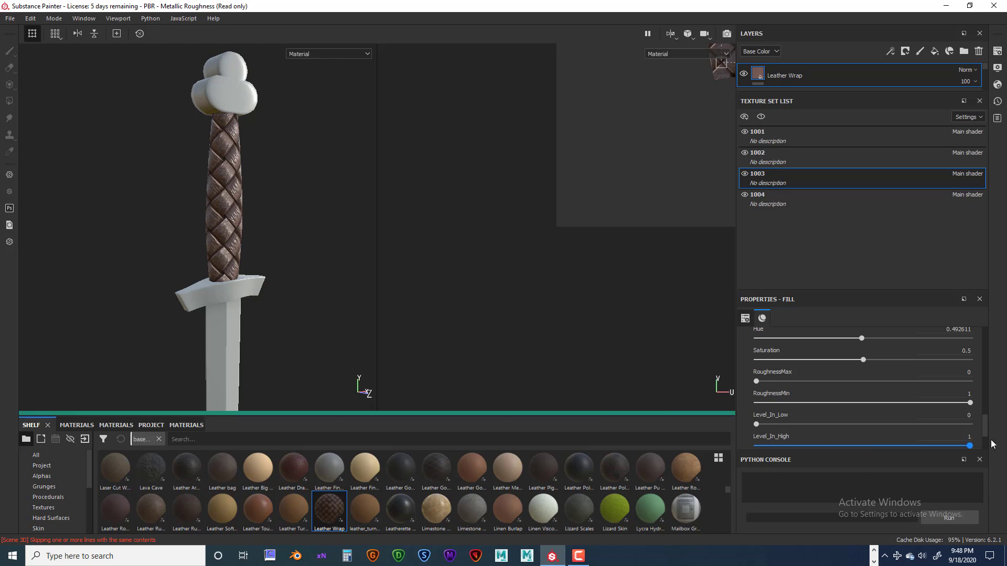
left_click_drag(993, 445, 807, 464)
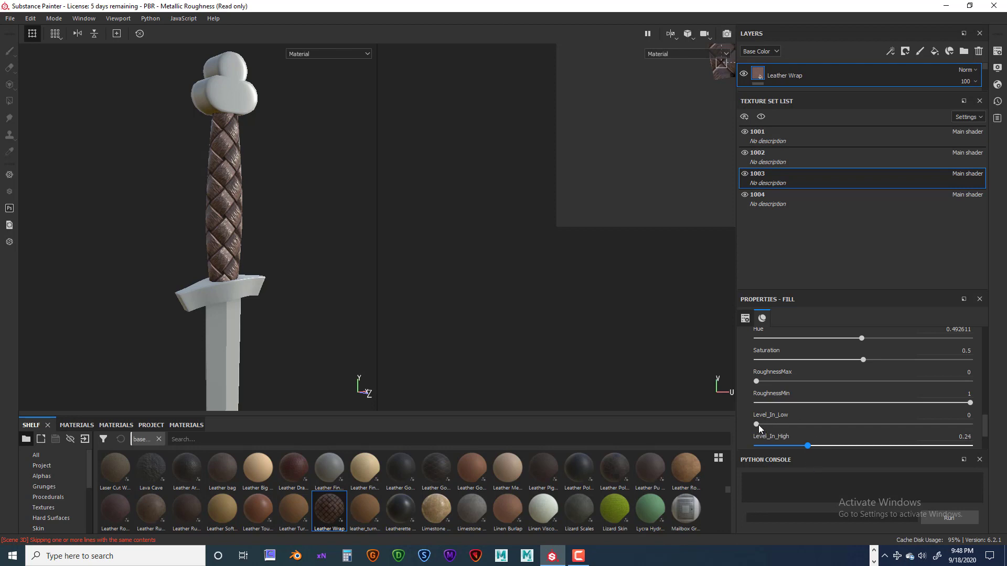
left_click_drag(757, 425, 764, 449)
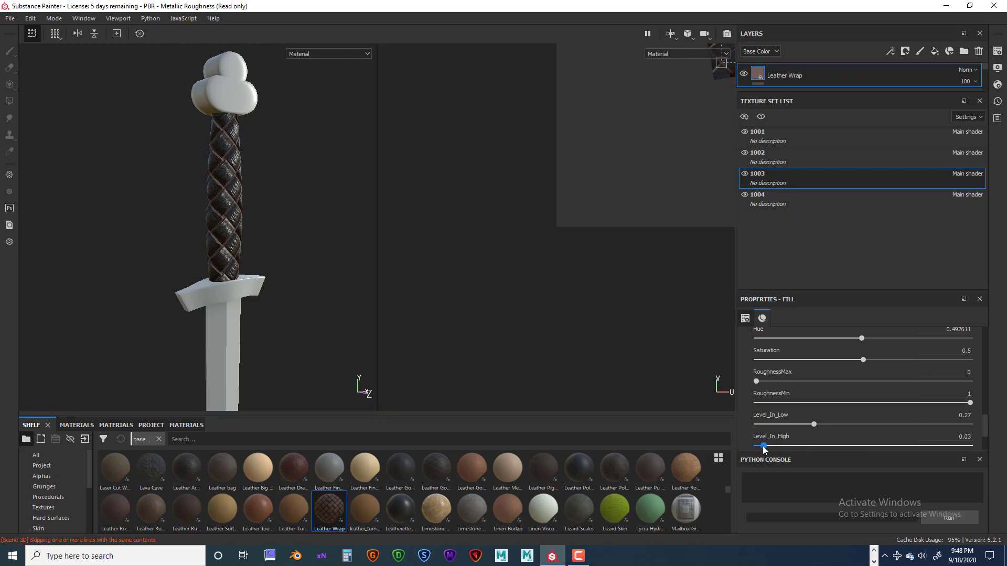
left_click_drag(889, 445, 860, 446)
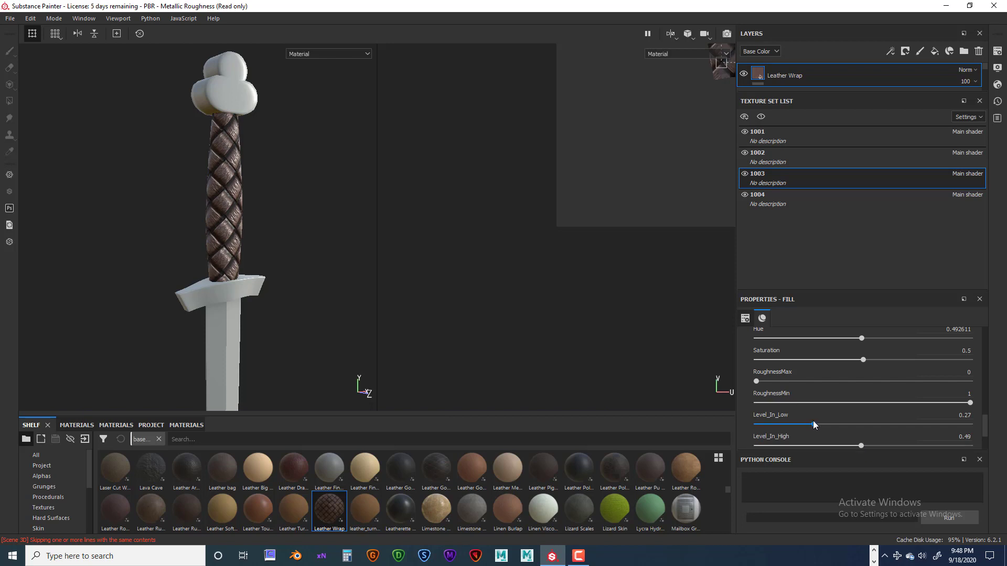
left_click_drag(813, 424, 864, 429)
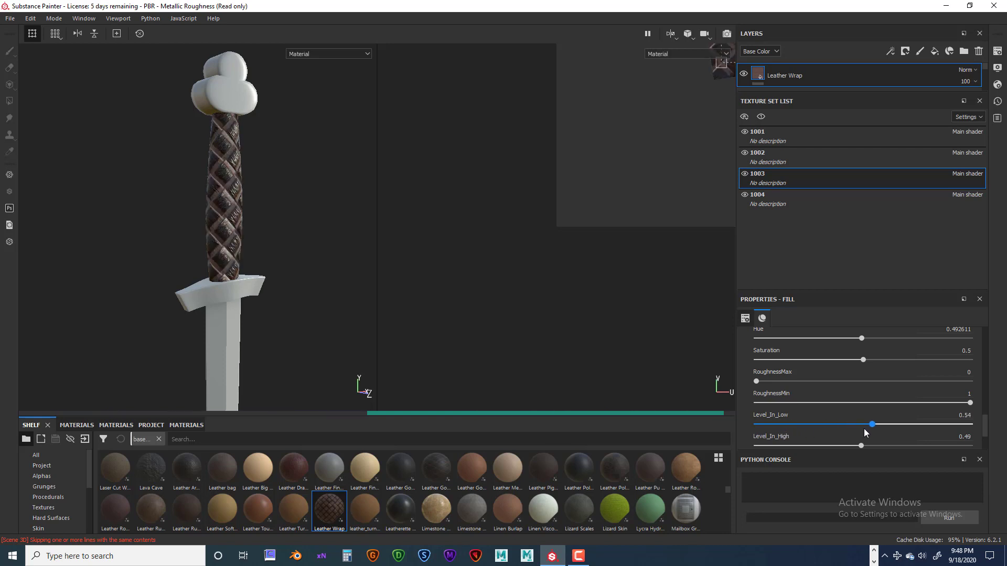
Set the Leather Wrap material's Level_In_Low to 0.01 and Level_In_High to 0.27, and check the grip up close.
left_click(767, 423)
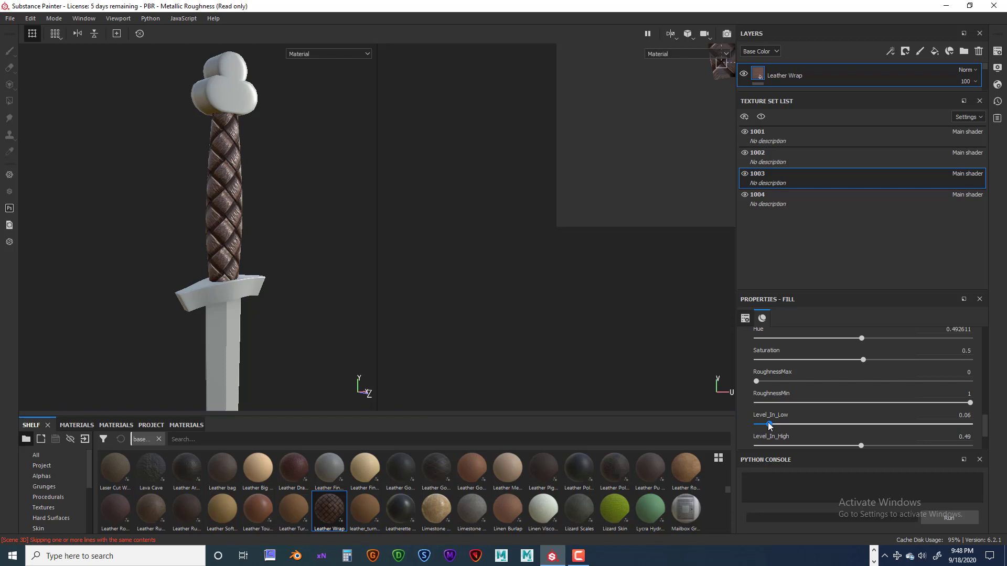
left_click_drag(768, 423, 758, 427)
left_click_drag(859, 446, 836, 449)
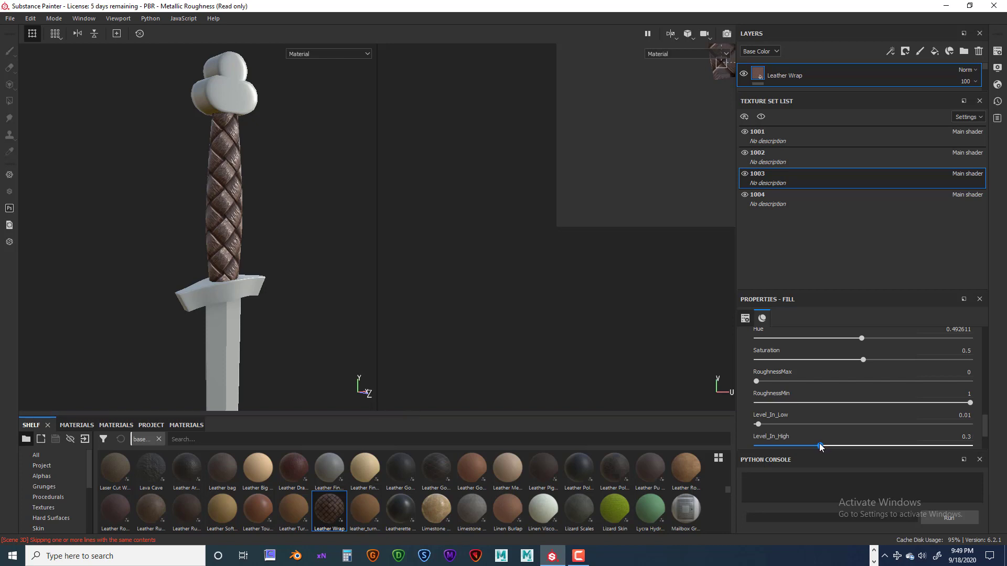
left_click_drag(820, 446, 815, 445)
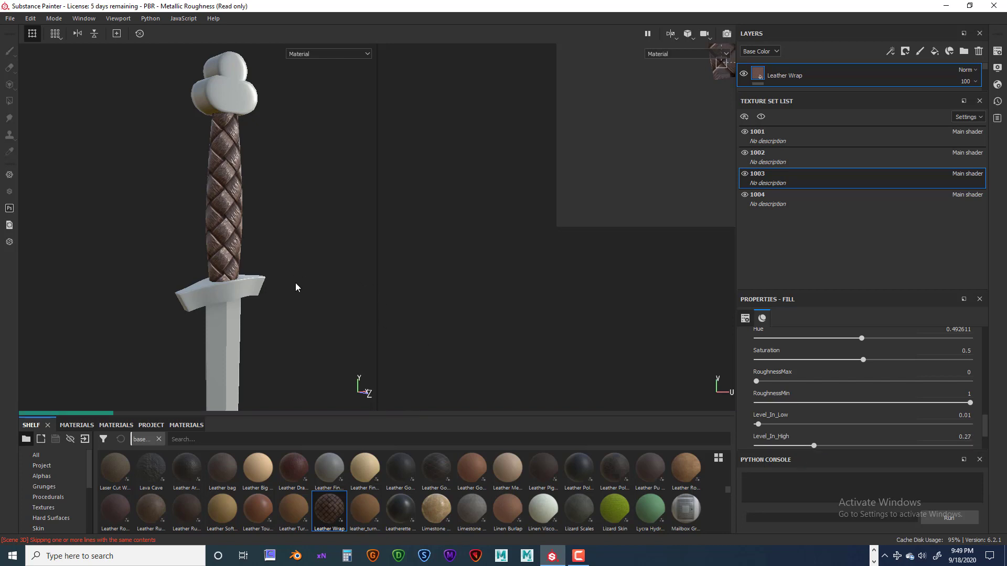
mouse_move(294, 286)
left_mouse_down("alt")
mouse_move(372, 293)
mouse_move(263, 314)
mouse_move(308, 313)
mouse_move(299, 284)
mouse_move(277, 291)
left_mouse_up("alt")
scroll(304, 315, "down", 2)
scroll(304, 315, "up", 4)
middle_click_drag(261, 85, 251, 139, "alt")
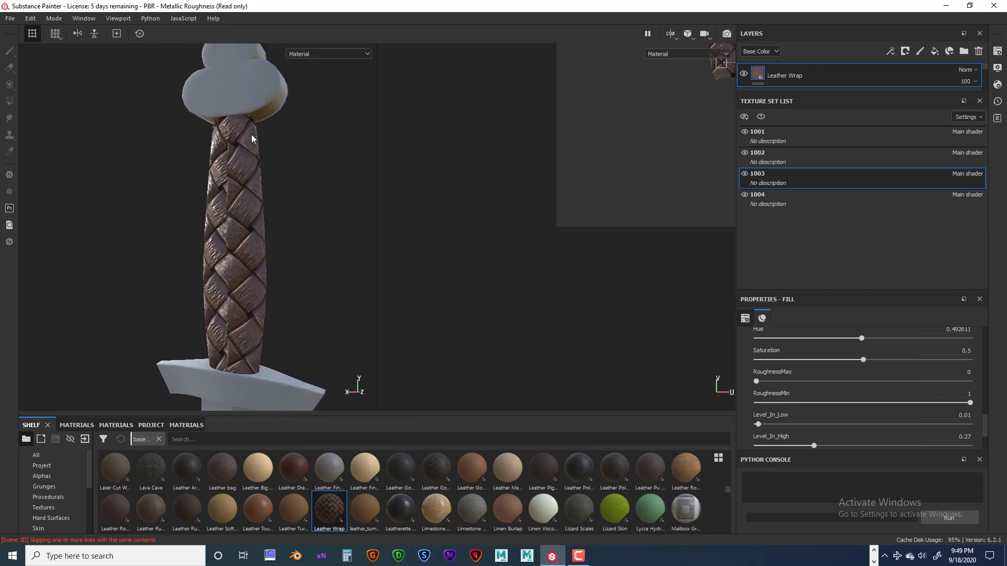
left_click_drag(245, 356, 301, 252, "alt")
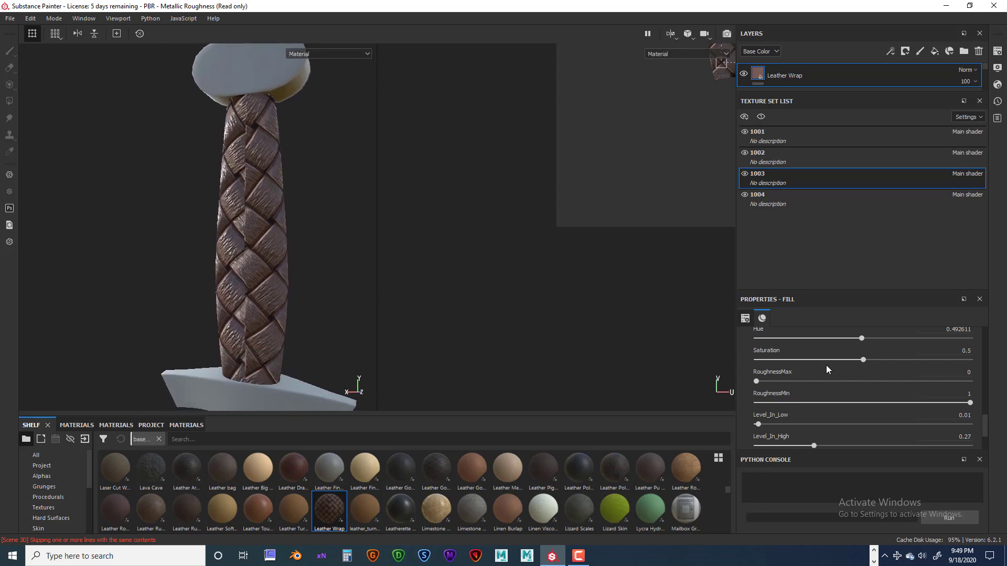
Try Tri-planar projection on the Leather Wrap fill, check the grip from another angle, and switch back to UV projection.
left_click_drag(986, 423, 1004, 341)
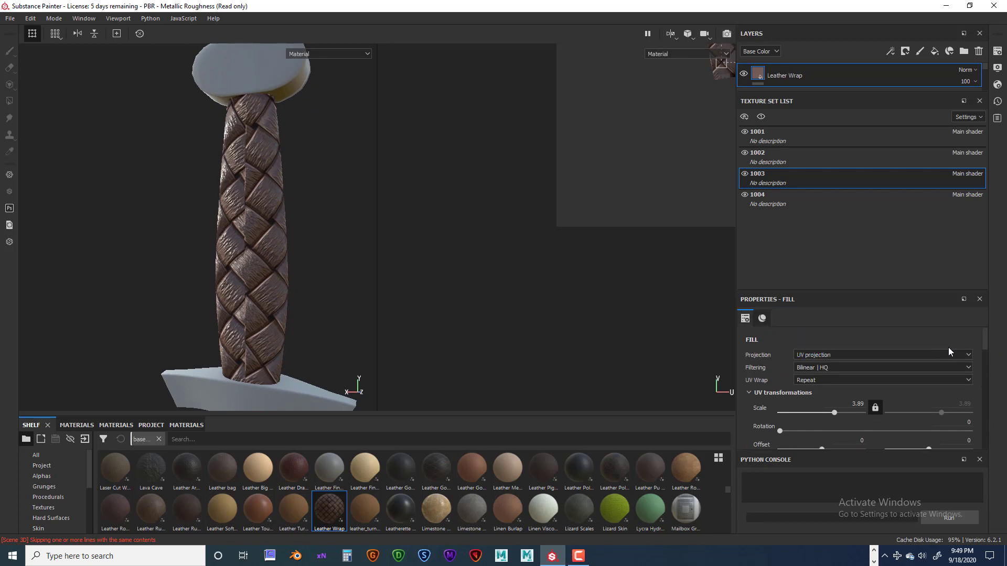
left_click(964, 354)
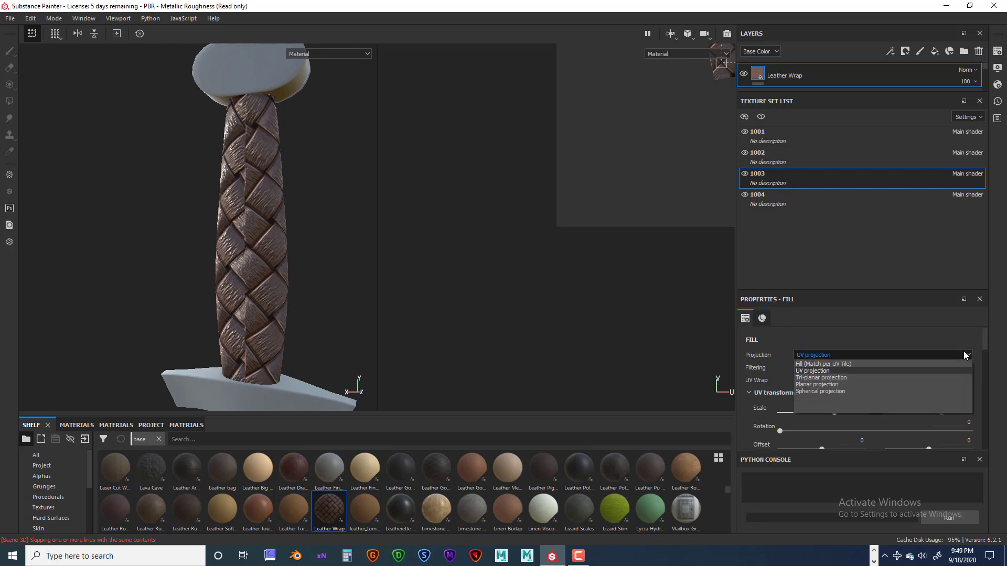
left_click(860, 379)
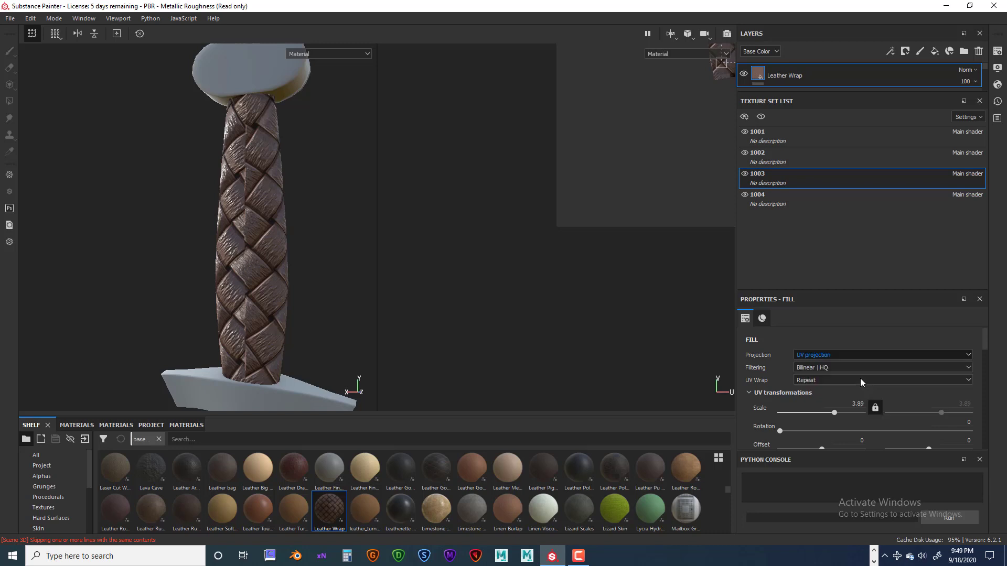
left_click(845, 354)
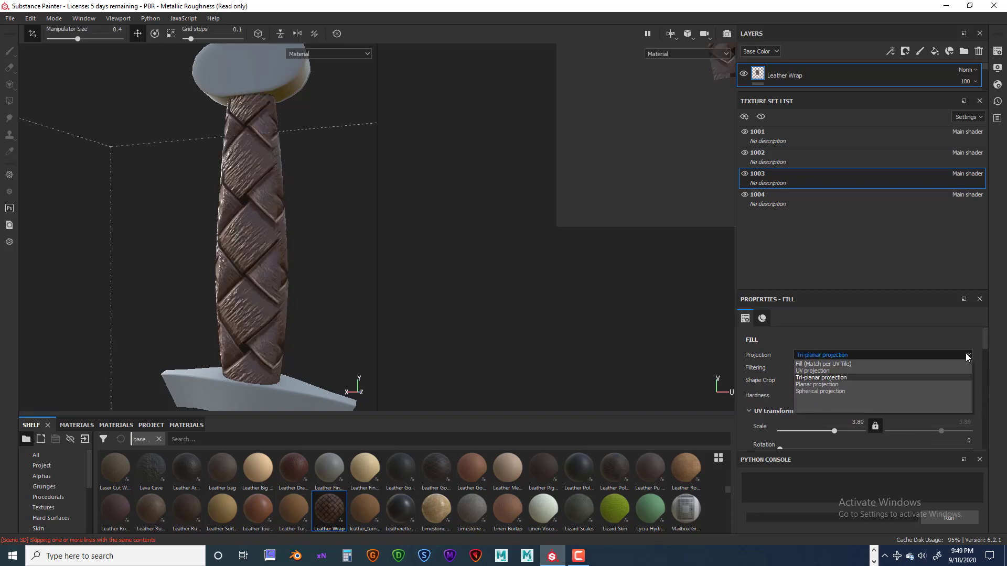
left_click(843, 377)
key("ctrl+z")
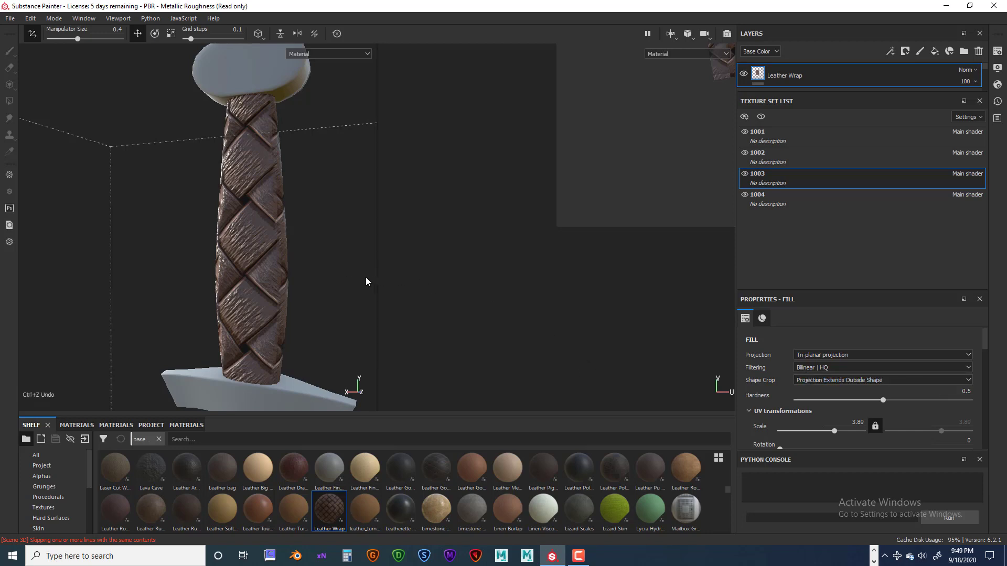
mouse_move(352, 278)
left_mouse_down("alt")
mouse_move(223, 278)
mouse_move(337, 270)
mouse_move(210, 278)
mouse_move(335, 279)
mouse_move(295, 280)
left_mouse_up("alt")
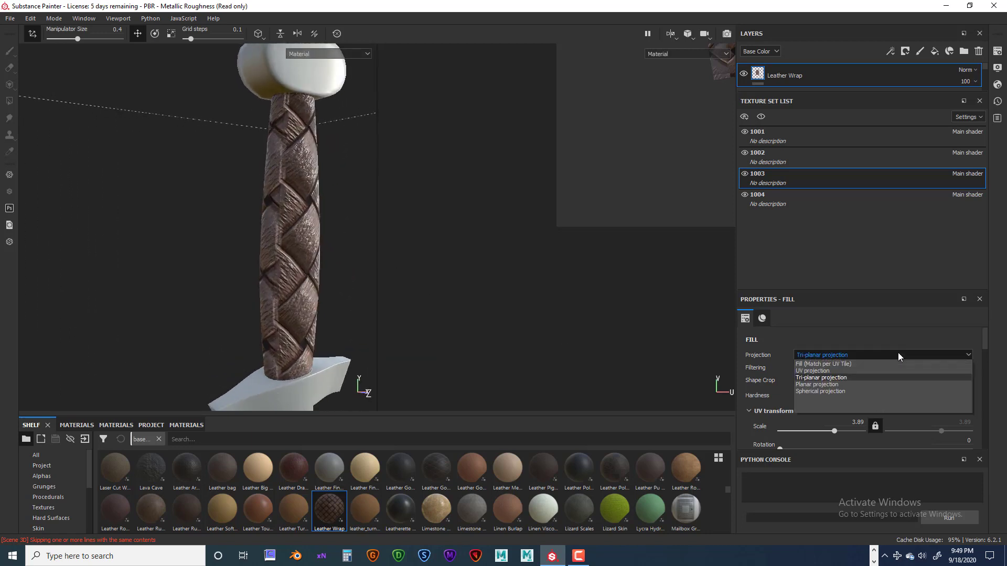
left_click(898, 353)
left_click(836, 370)
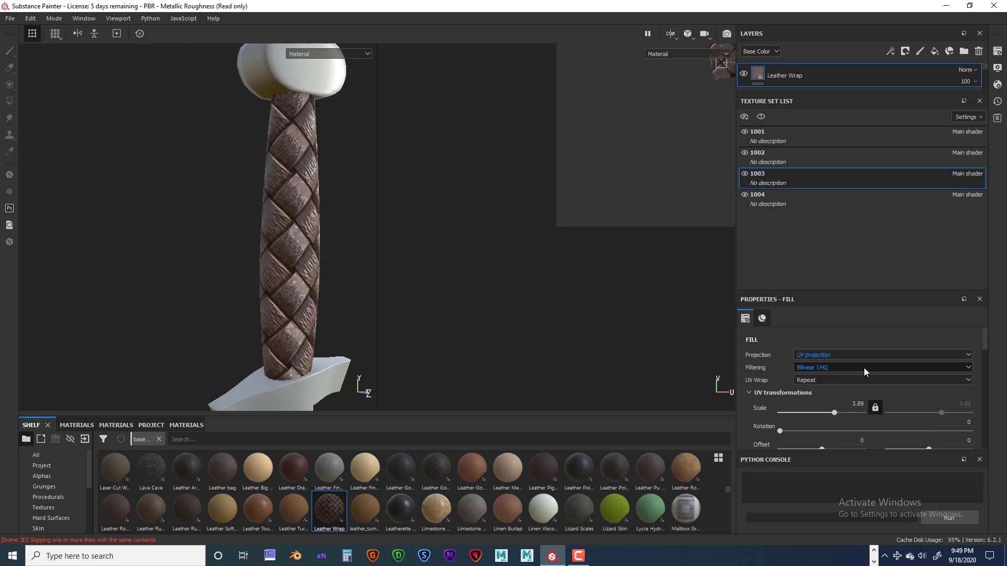
Try Planar projection on the Leather Wrap fill and check the pattern along the grip's narrow side.
left_click(863, 367)
left_click(812, 355)
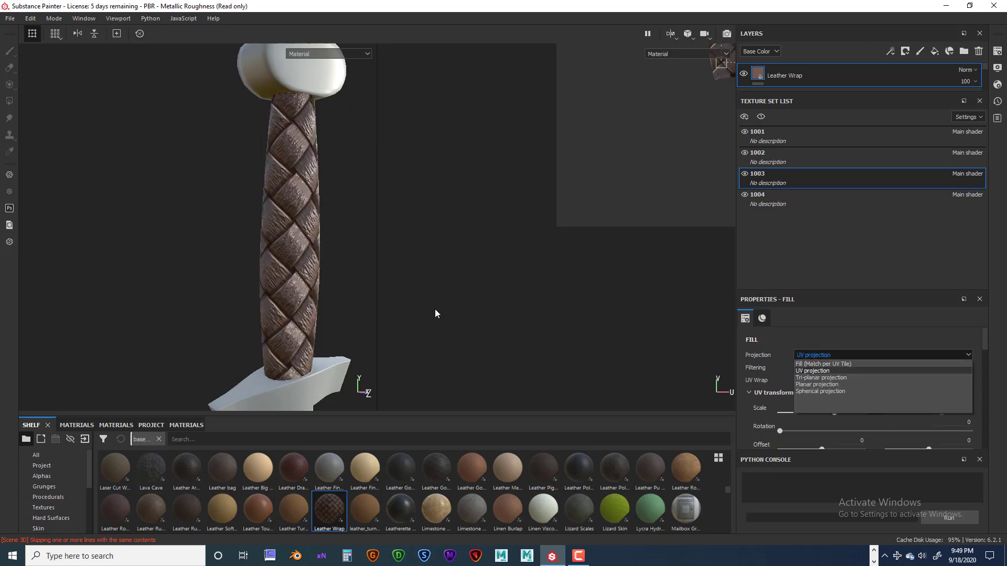
left_click_drag(433, 313, 540, 321, "alt")
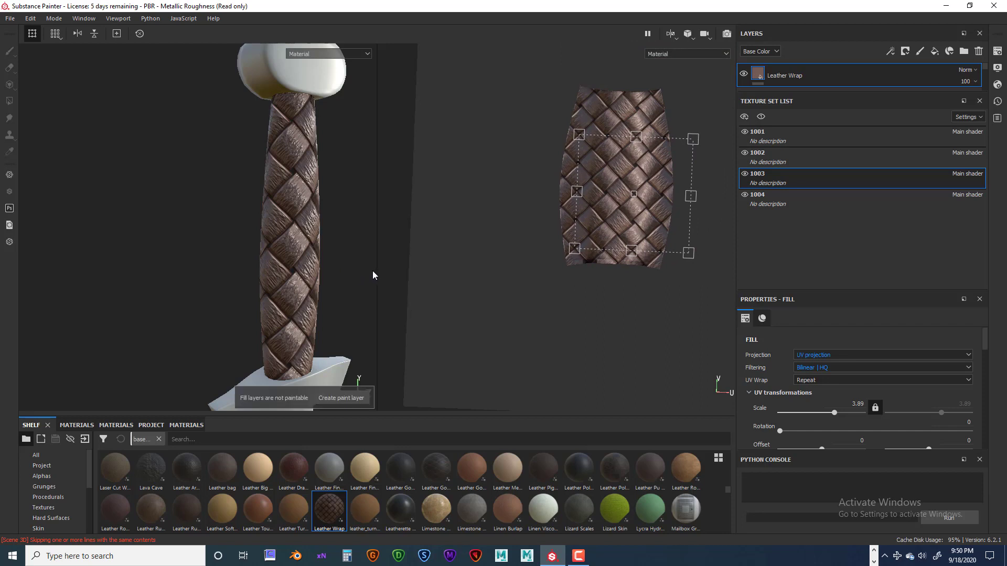
left_click_drag(369, 270, 337, 273, "alt")
scroll(361, 275, "down", 2)
scroll(360, 278, "up", 5)
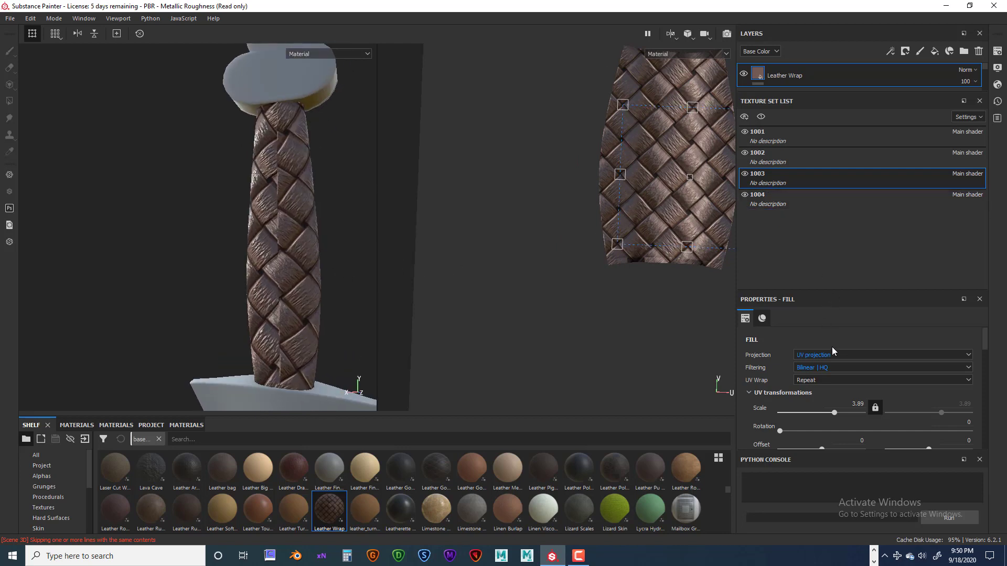
left_click(843, 355)
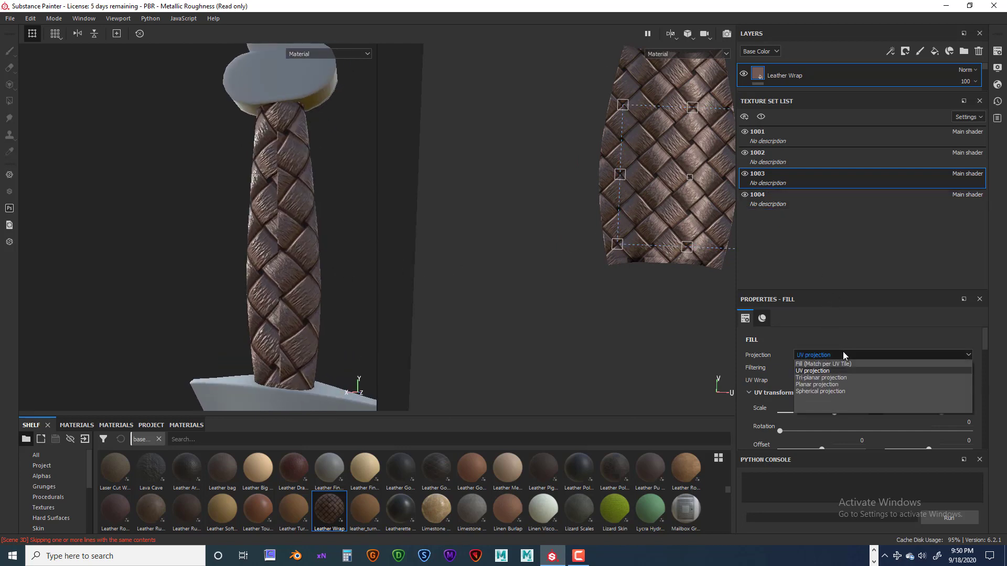
left_click(831, 383)
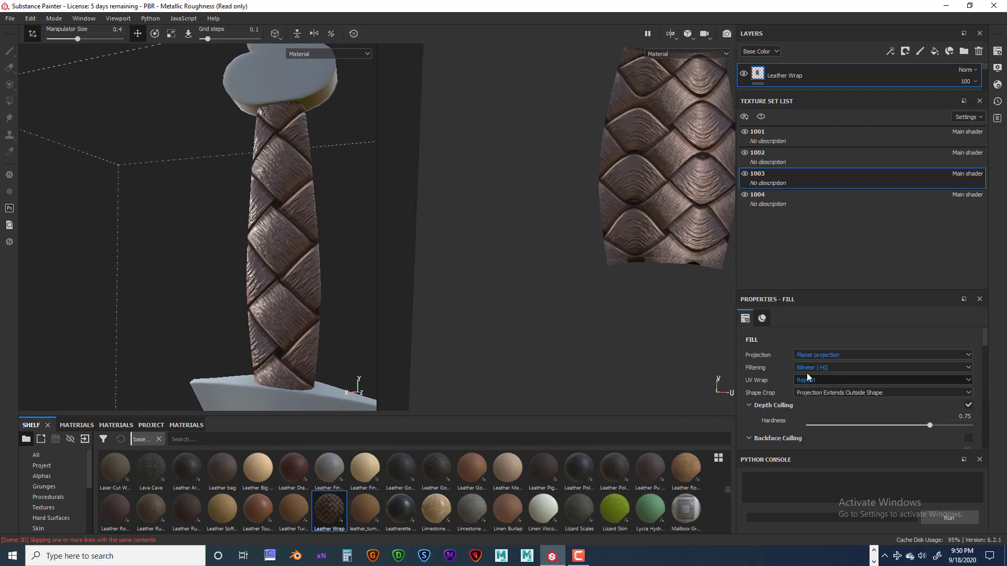
left_click_drag(357, 280, 204, 294, "alt")
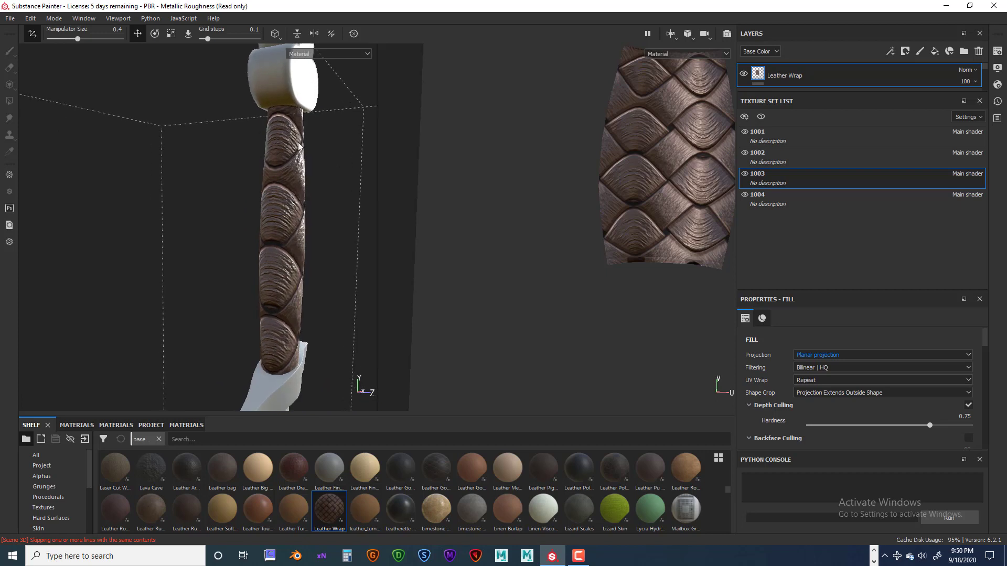
left_click_drag(308, 219, 337, 211, "alt")
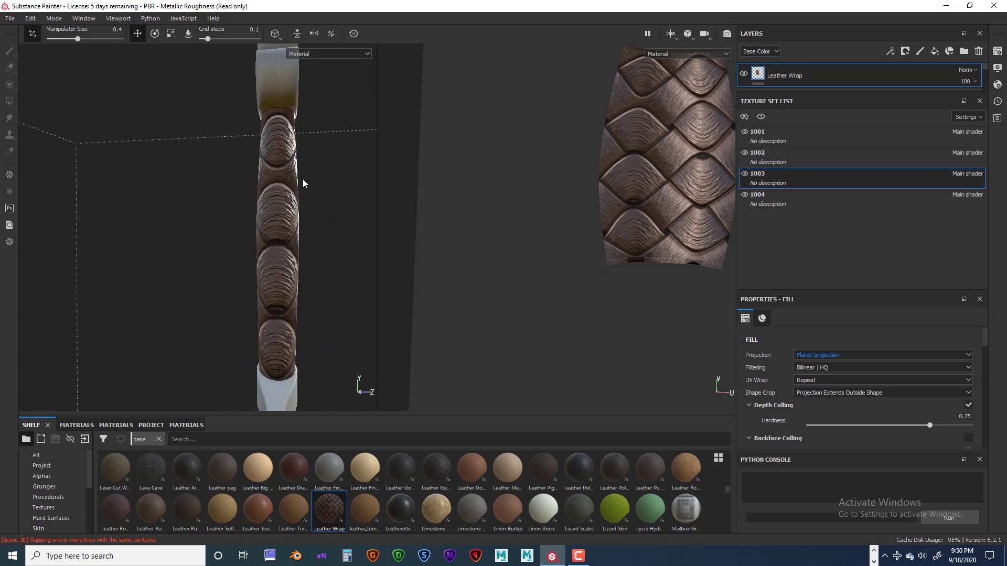
Try Spherical projection on the Leather Wrap fill, check the grip, and set the projection to UV projection.
left_click(869, 356)
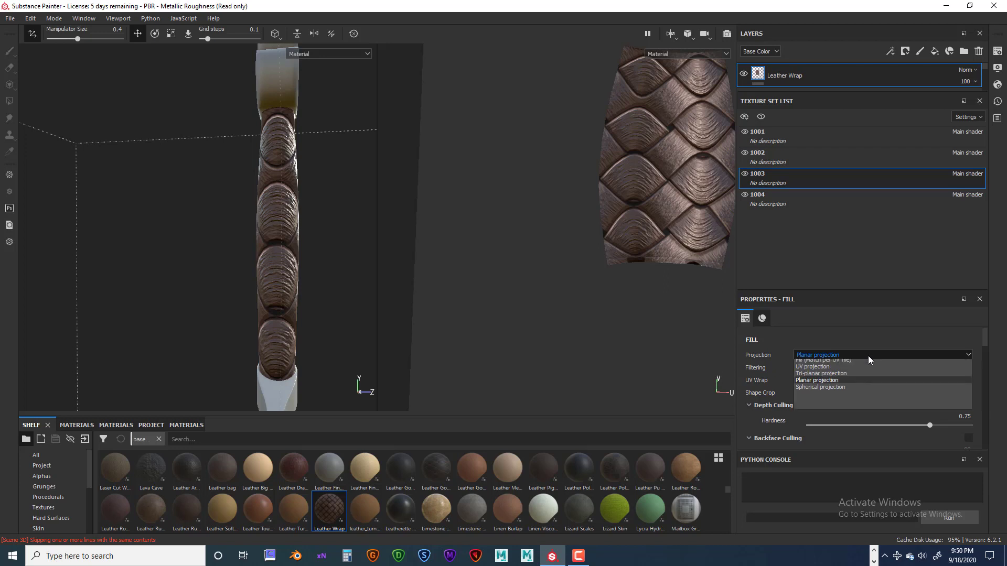
left_click(852, 391)
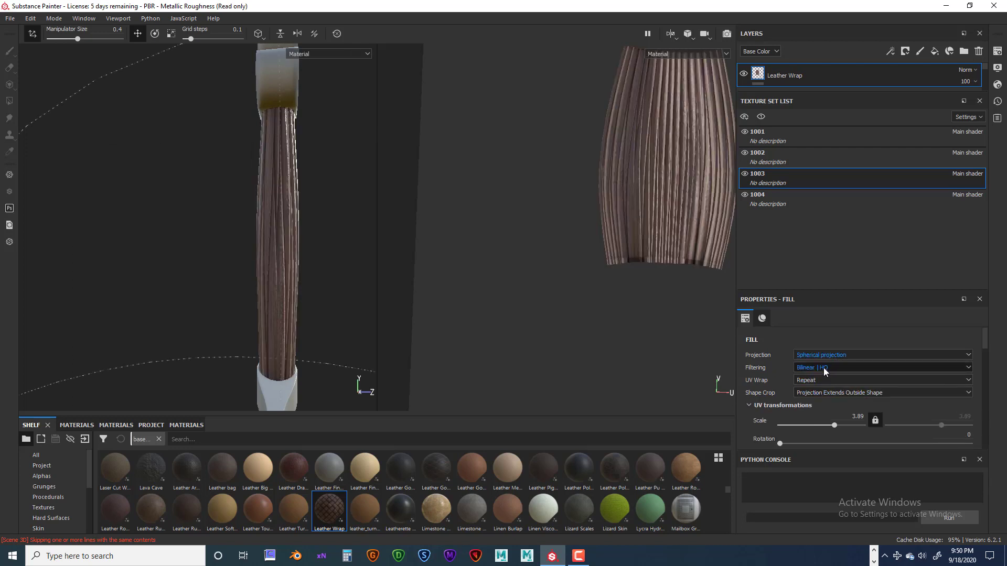
left_click_drag(341, 290, 288, 285, "alt")
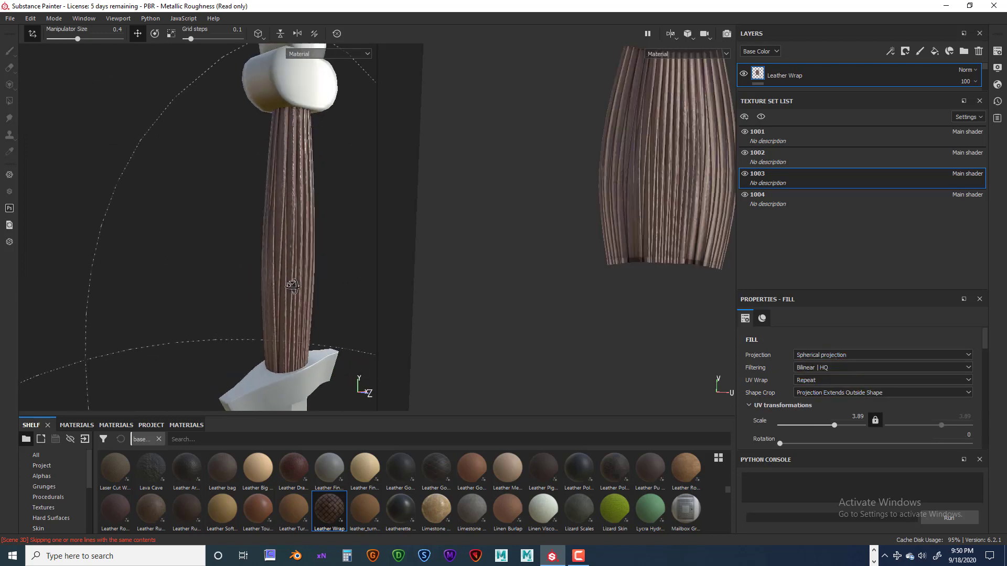
left_click(815, 358)
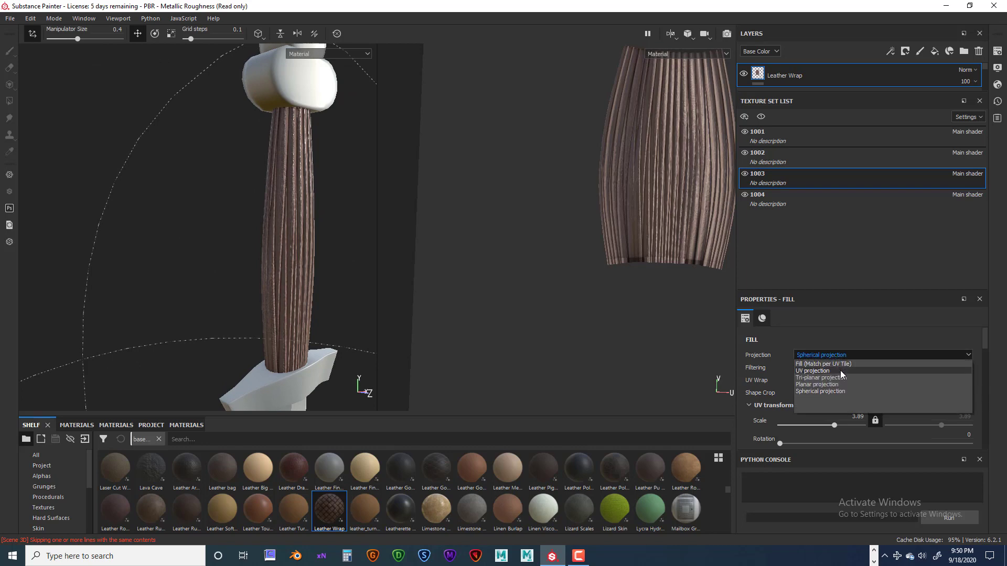
left_click(840, 371)
left_click_drag(433, 378, 425, 301, "alt")
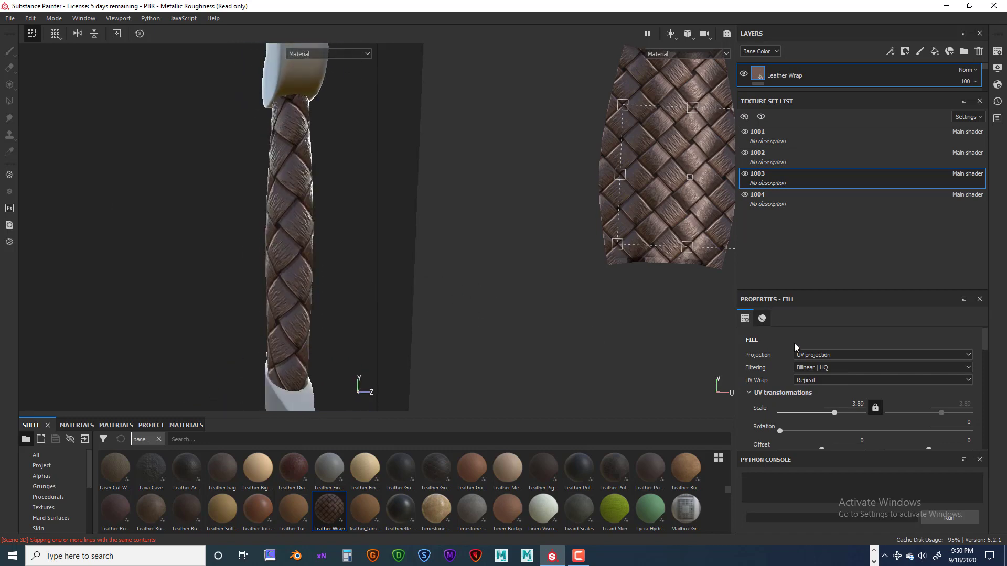
left_click_drag(317, 273, 414, 273, "alt")
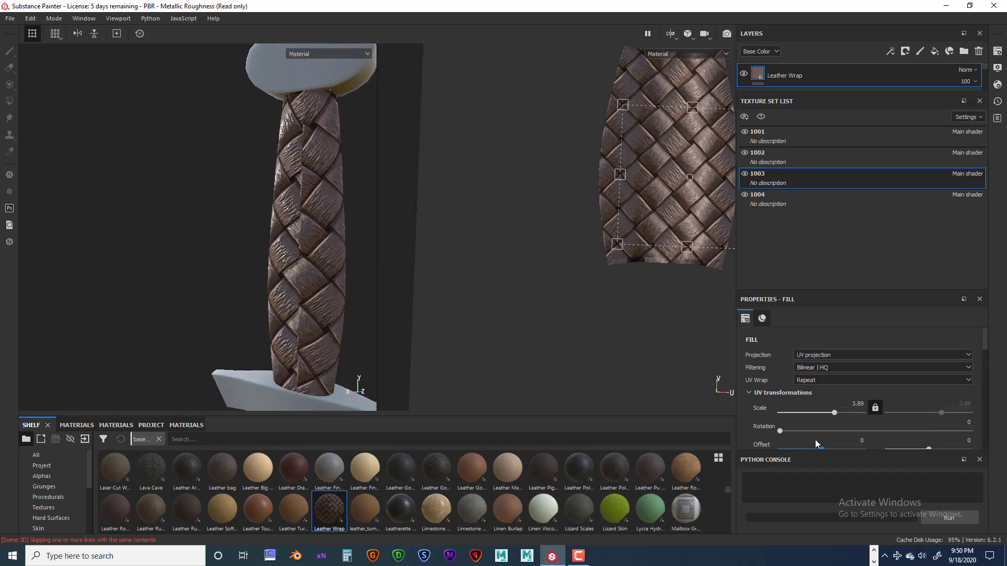
Try a UV scale of 2.63 for the Leather Wrap fill, compare it on the grip, and return the scale to 3.89.
mouse_move(782, 432)
left_mouse_down()
mouse_move(791, 429)
mouse_move(775, 427)
left_mouse_up()
mouse_move(773, 429)
left_mouse_down()
mouse_move(820, 432)
mouse_move(757, 428)
left_mouse_up()
mouse_move(834, 415)
left_mouse_down()
mouse_move(843, 414)
mouse_move(820, 414)
left_mouse_up()
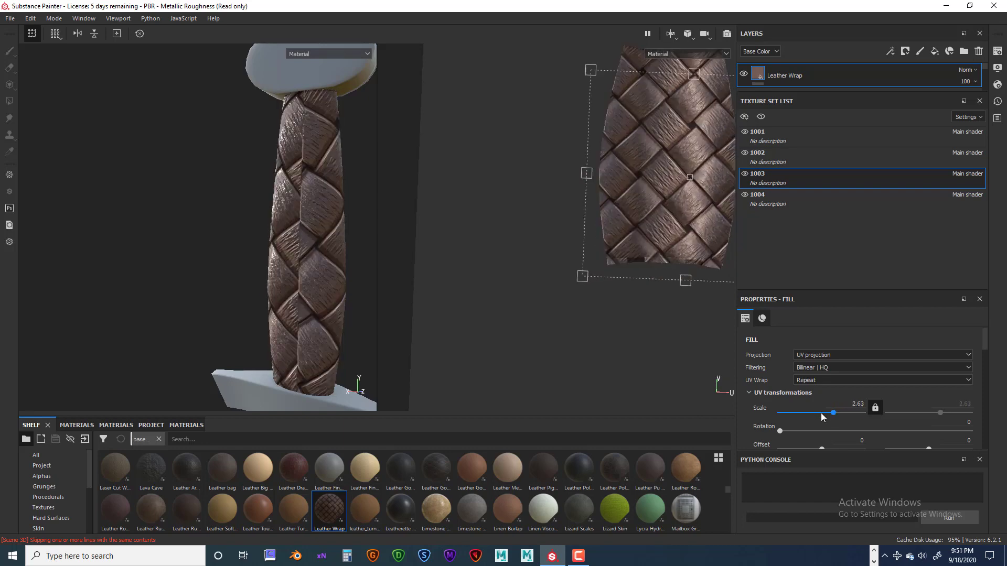
mouse_move(470, 321)
left_mouse_down("alt")
mouse_move(482, 320)
mouse_move(467, 322)
left_mouse_up("alt")
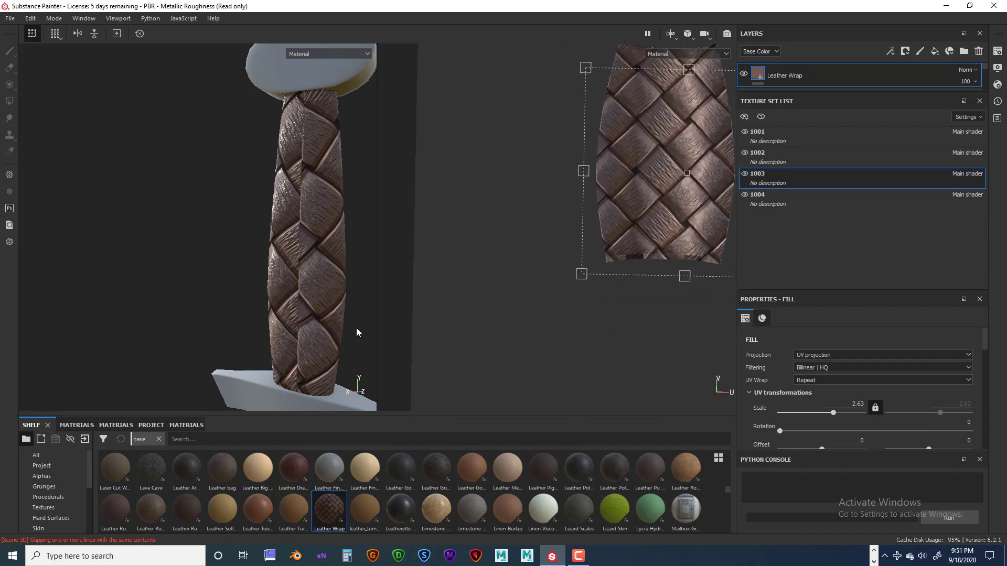
scroll(362, 331, "up", 2)
scroll(362, 336, "down", 3)
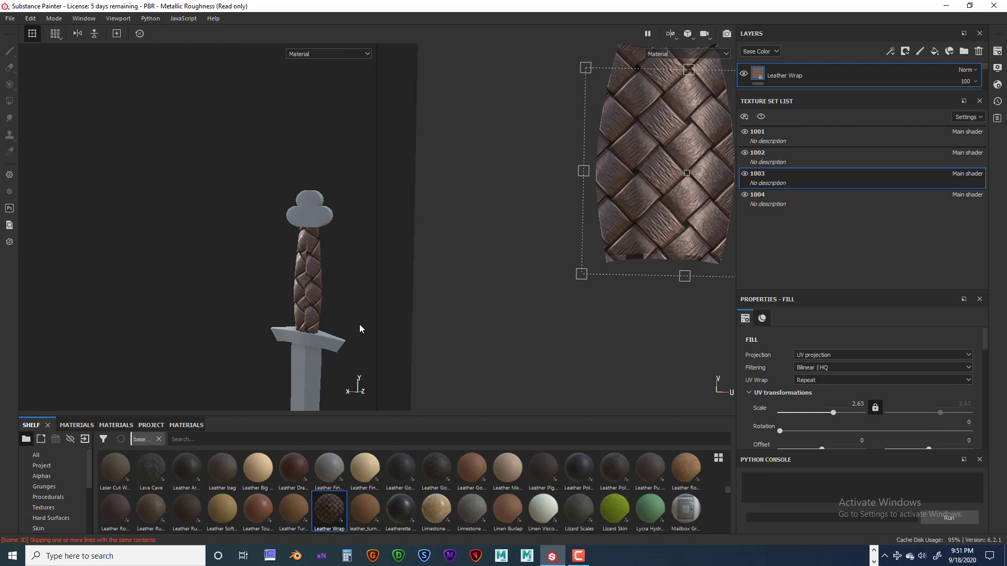
mouse_move(360, 330)
left_mouse_down("alt")
mouse_move(342, 321)
mouse_move(244, 326)
mouse_move(257, 314)
mouse_move(344, 320)
left_mouse_up("alt")
scroll(263, 318, "down", 2)
scroll(277, 327, "up", 7)
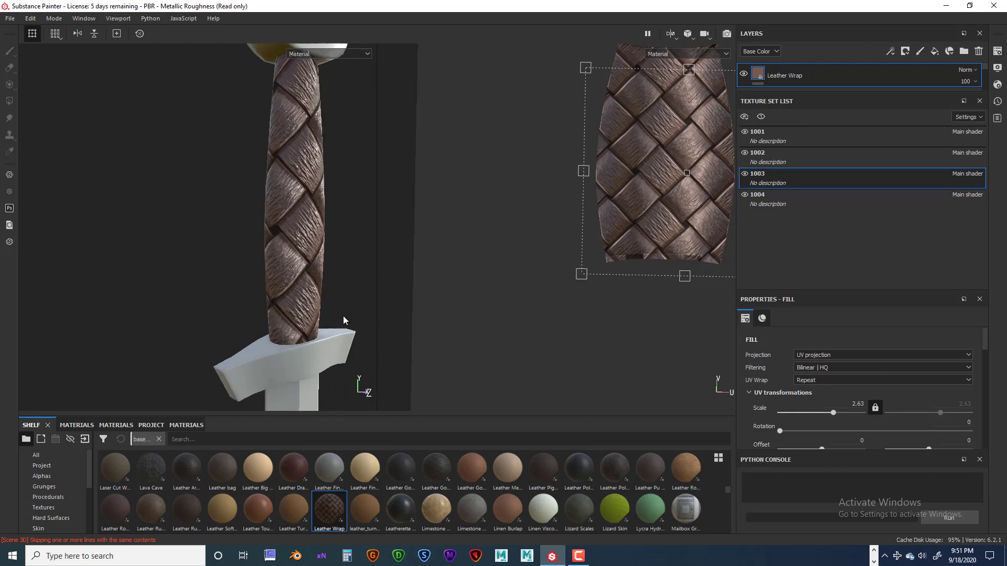
right_click_drag(303, 335, 274, 294, "alt")
middle_click_drag(274, 294, 260, 304, "alt")
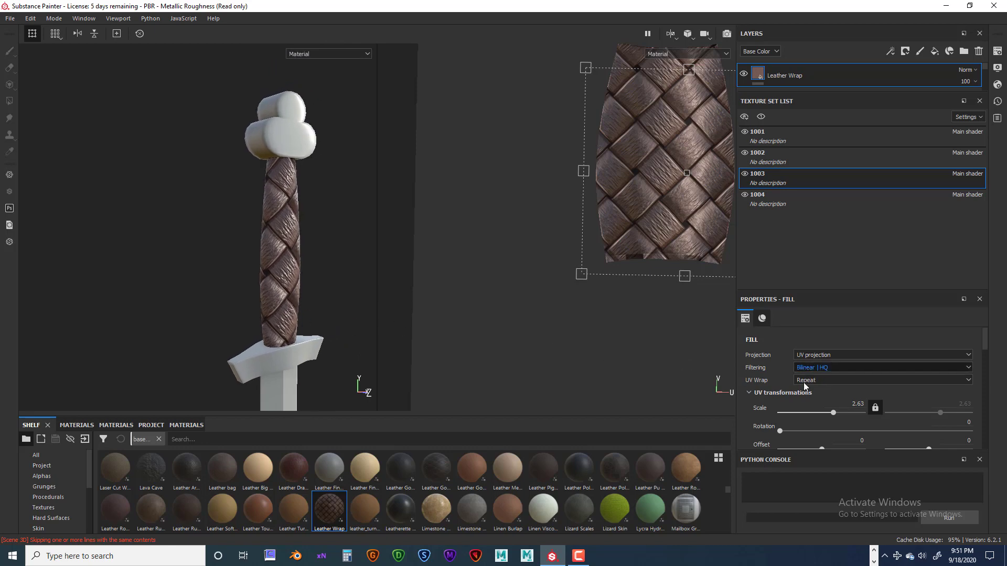
left_click_drag(834, 412, 835, 414)
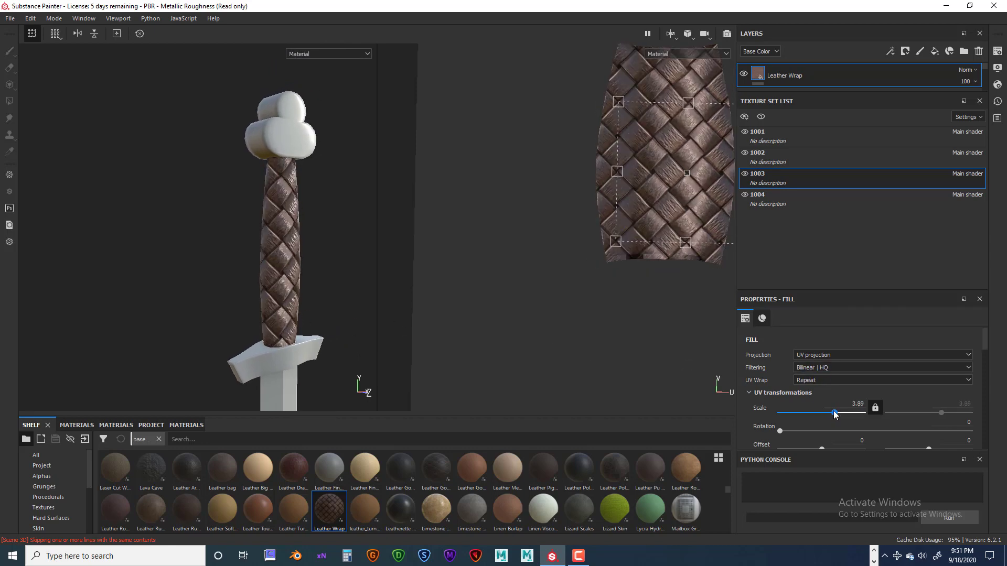
Examine the leather weave all around the grip, up close and from a distance, for seams and pattern size.
left_click_drag(298, 360, 296, 288, "alt")
middle_click_drag(295, 287, 241, 258, "alt")
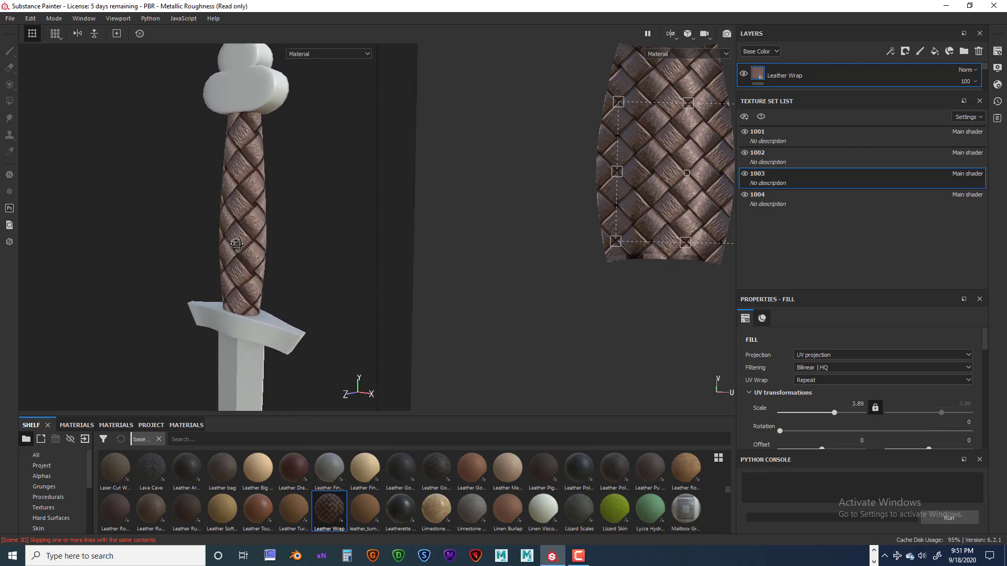
scroll(242, 257, "up", 1)
scroll(241, 258, "down", 3)
left_click_drag(245, 254, 219, 221, "alt")
left_click_drag(273, 278, 474, 277, "alt")
scroll(269, 274, "up", 4)
scroll(347, 306, "up", 3)
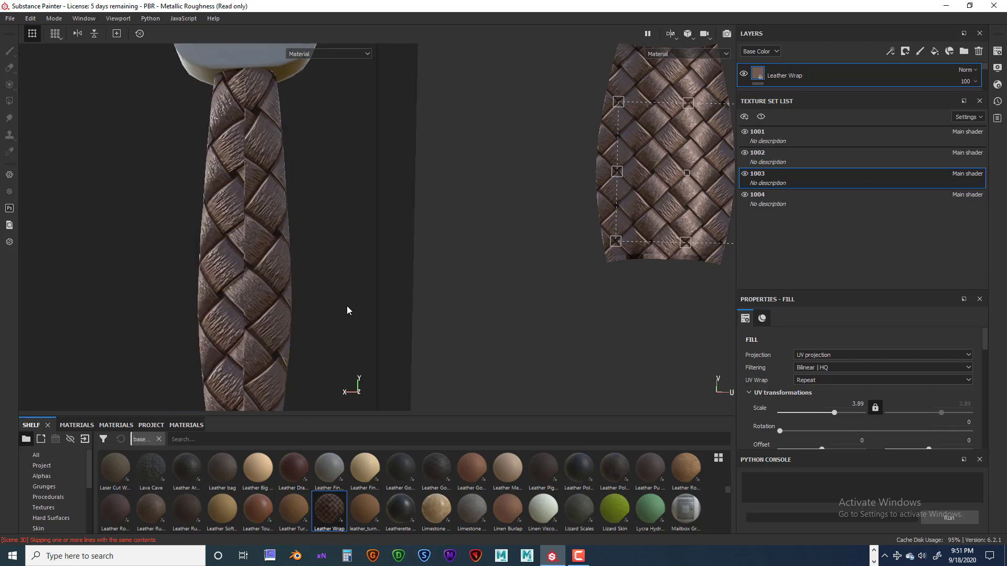
scroll(343, 307, "down", 6)
left_click_drag(341, 306, 204, 233, "alt")
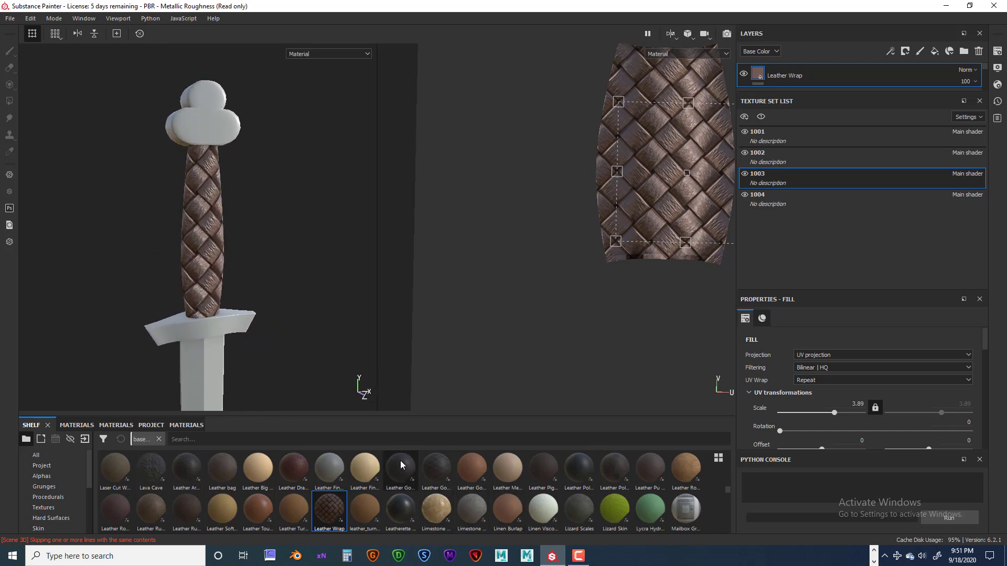
Add the Leather Goat Salvage Seam material as a layer above Leather Wrap on the grip and inspect it up close.
left_click_drag(401, 468, 424, 315)
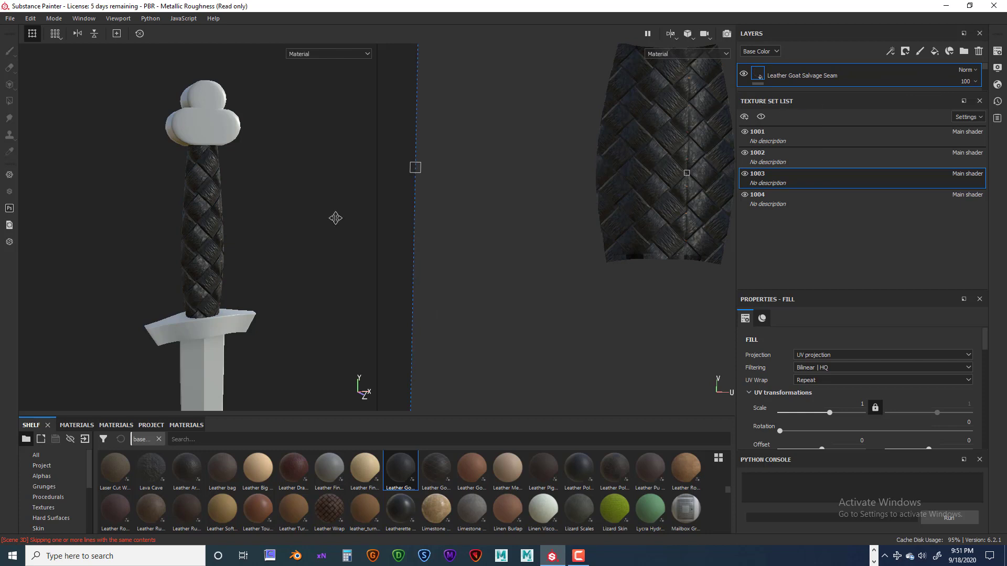
left_click_drag(335, 219, 265, 261, "alt")
scroll(220, 258, "up", 5)
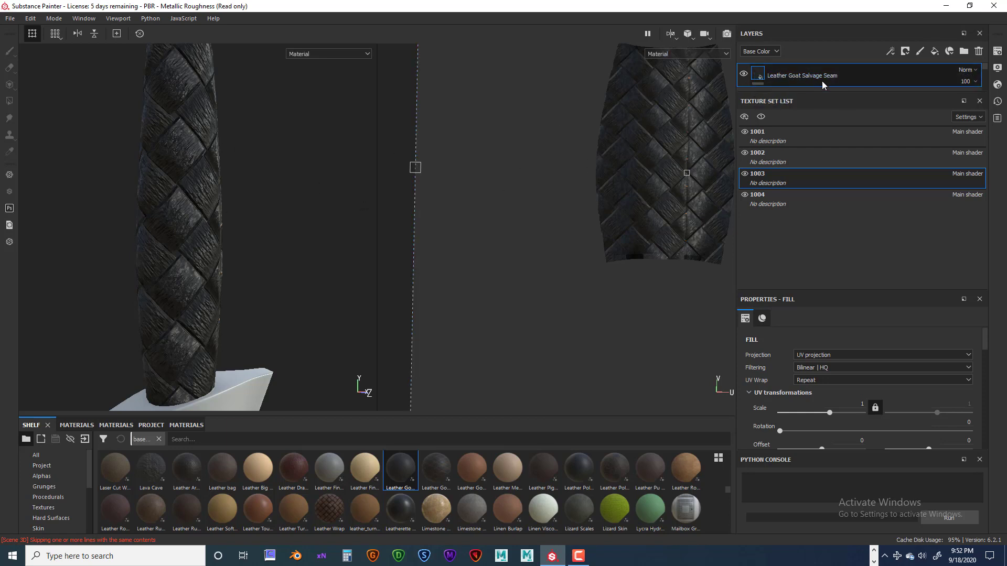
Enlarge the layer stack area to show every layer and select the Leather Wrap layer.
scroll(862, 75, "down", 1)
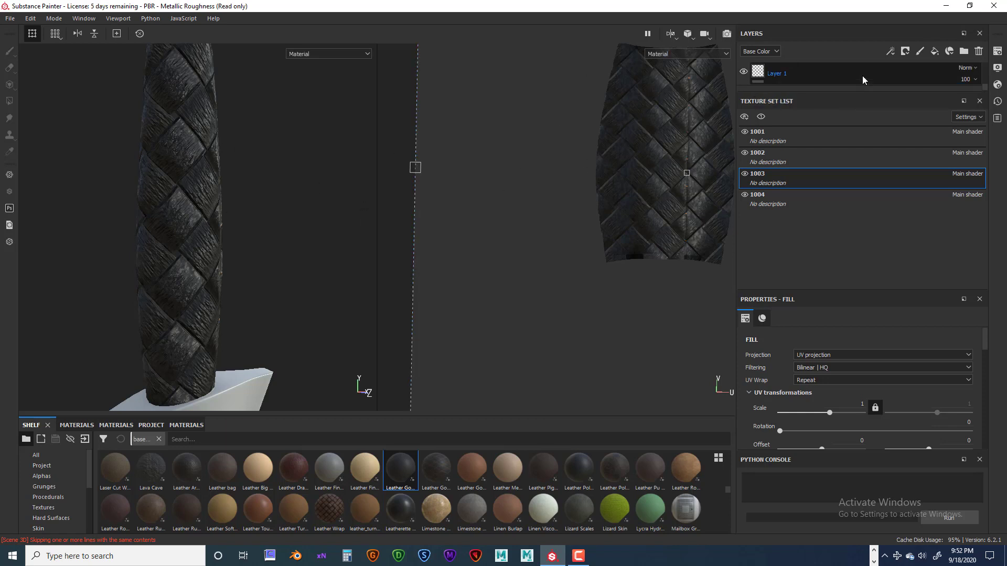
scroll(862, 76, "up", 1)
scroll(863, 75, "down", 3)
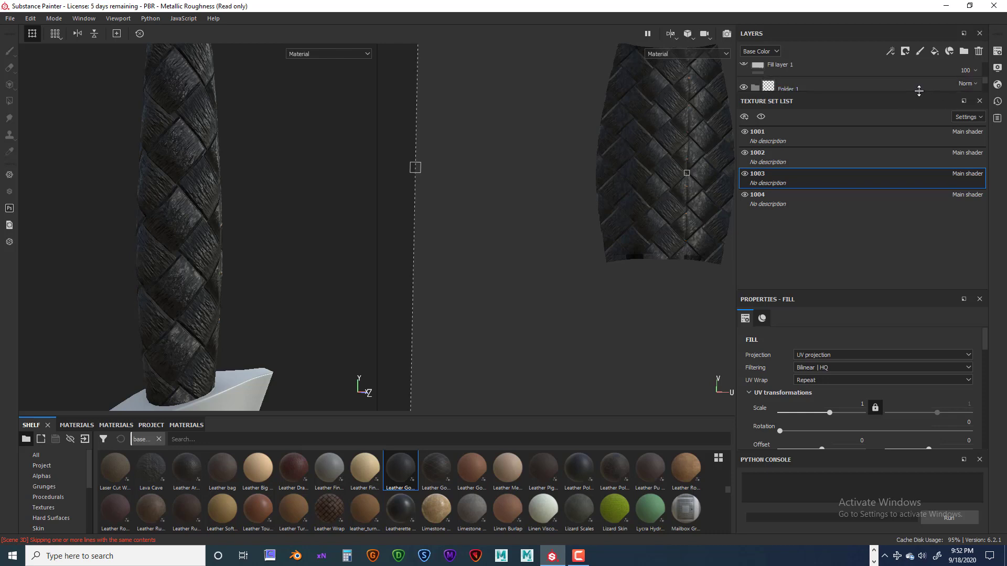
left_click_drag(919, 92, 907, 221)
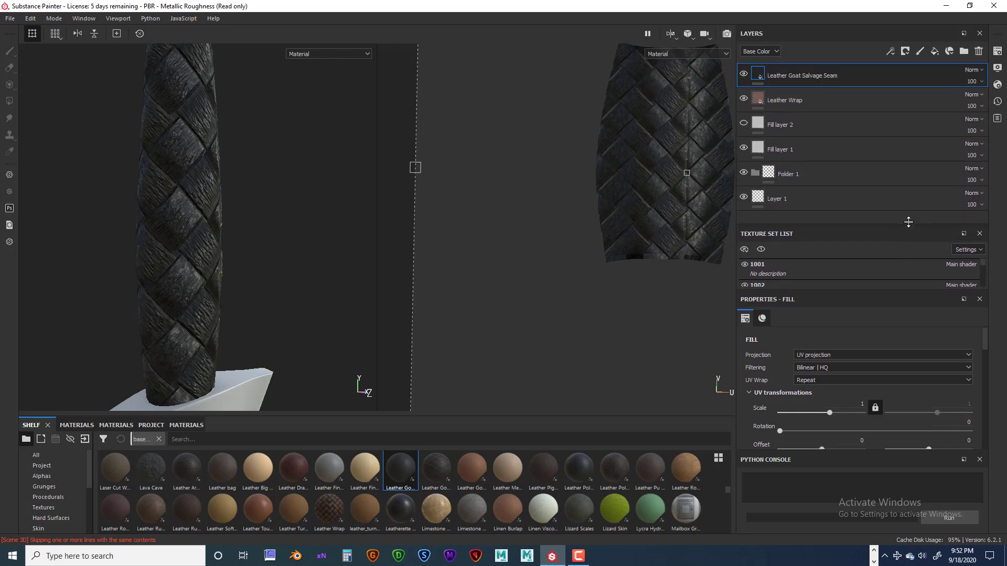
left_click(803, 101)
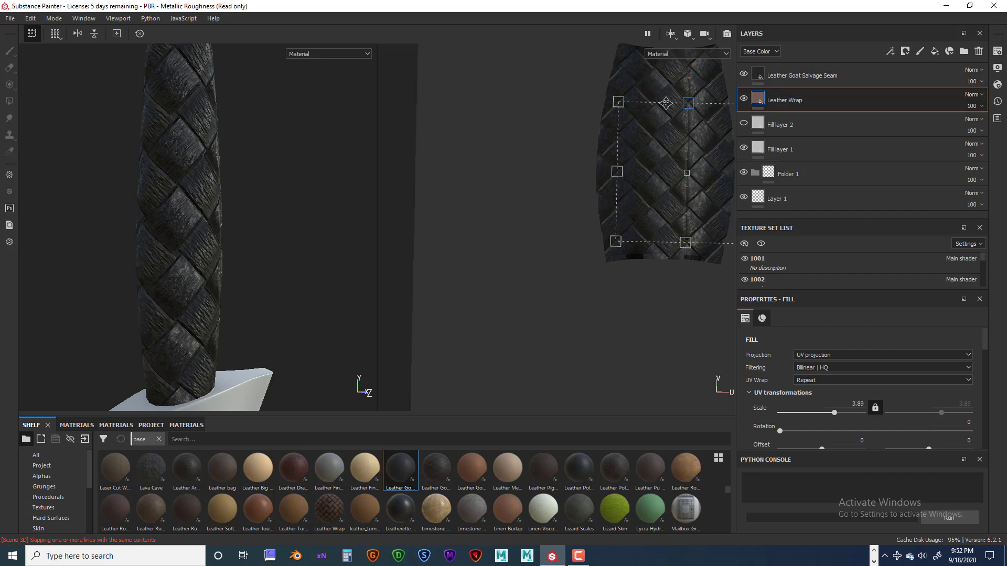
Compare the grip with the Leather Goat Salvage Seam layer hidden and shown, viewing the weave from several angles.
left_click(743, 75)
left_click(743, 74)
left_click_drag(361, 209, 339, 198, "alt")
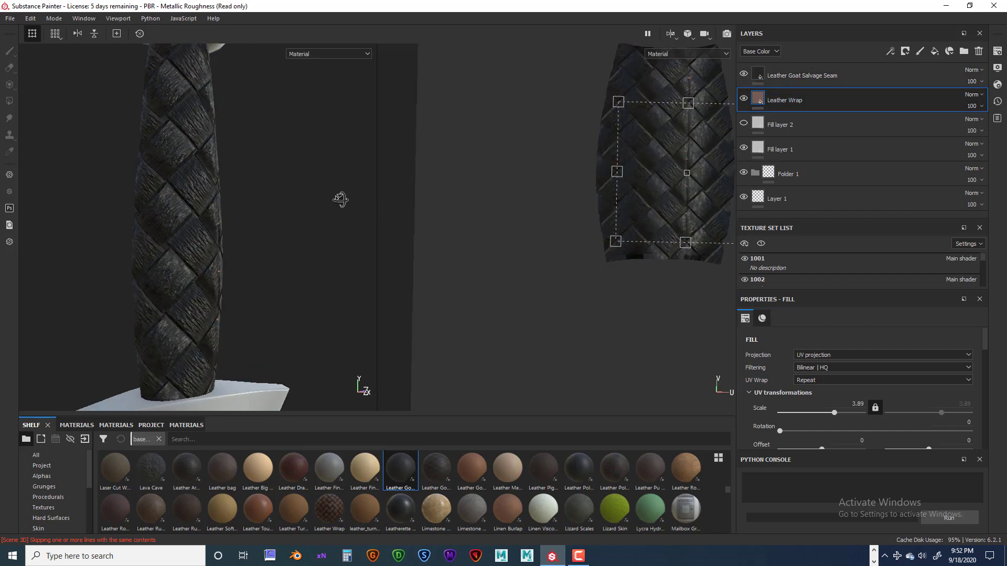
left_click_drag(300, 271, 247, 278, "alt")
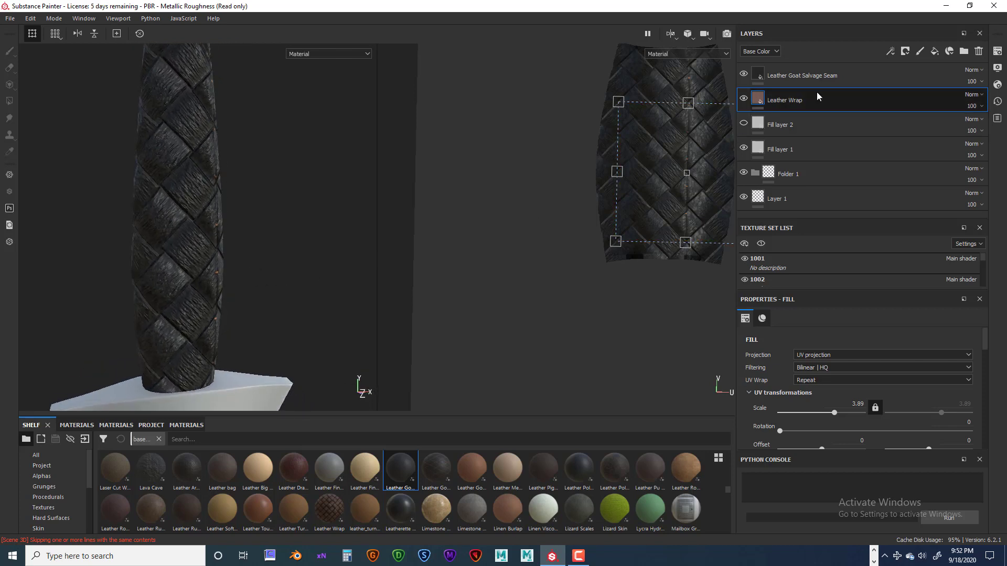
Hide the Leather Wrap layer and examine the Leather Goat Salvage Seam material alone along the grip.
left_click(744, 99)
left_click_drag(348, 220, 254, 165, "alt")
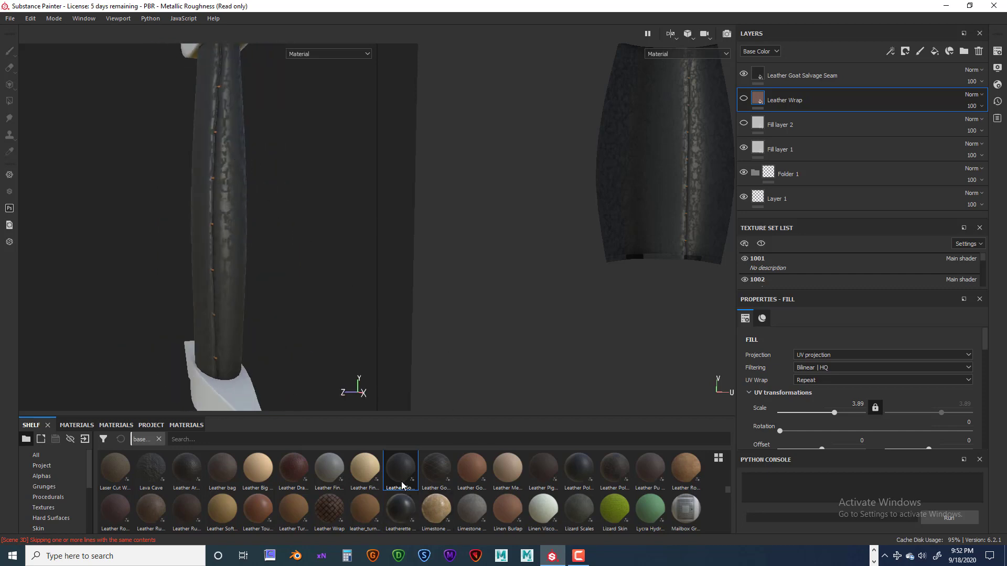
left_click_drag(303, 247, 266, 231, "alt")
left_click_drag(350, 293, 326, 268, "alt")
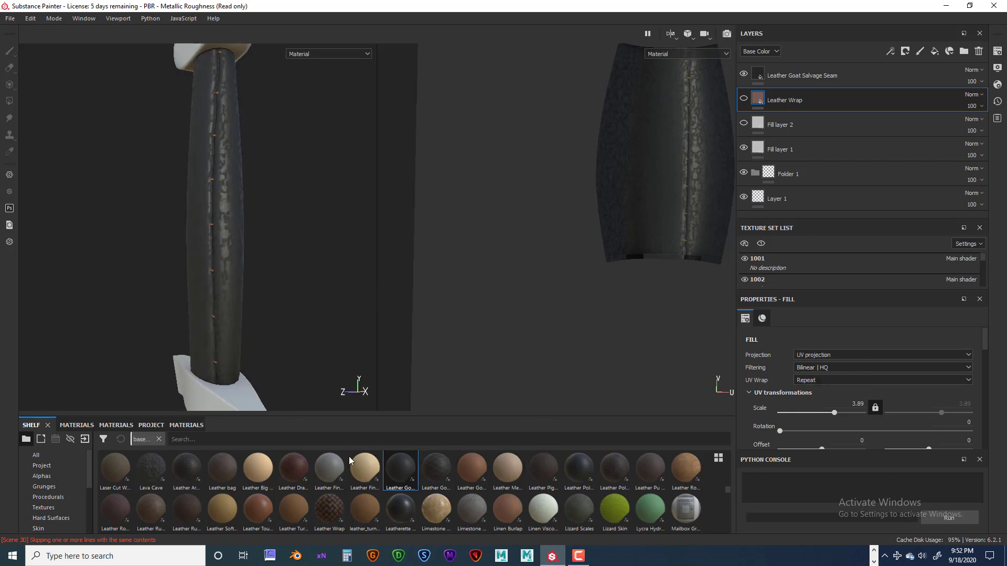
mouse_move(394, 476)
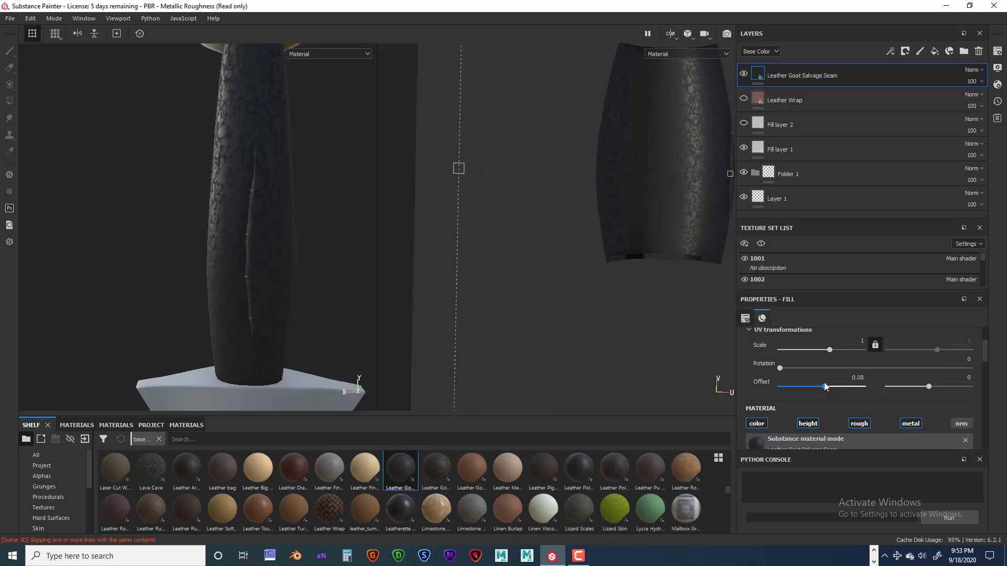
Set the Leather Goat Salvage Seam fill's UV offset to 0.11 and -0.26 and its scale to 3.43, checking the grip.
left_click_drag(823, 386, 826, 387)
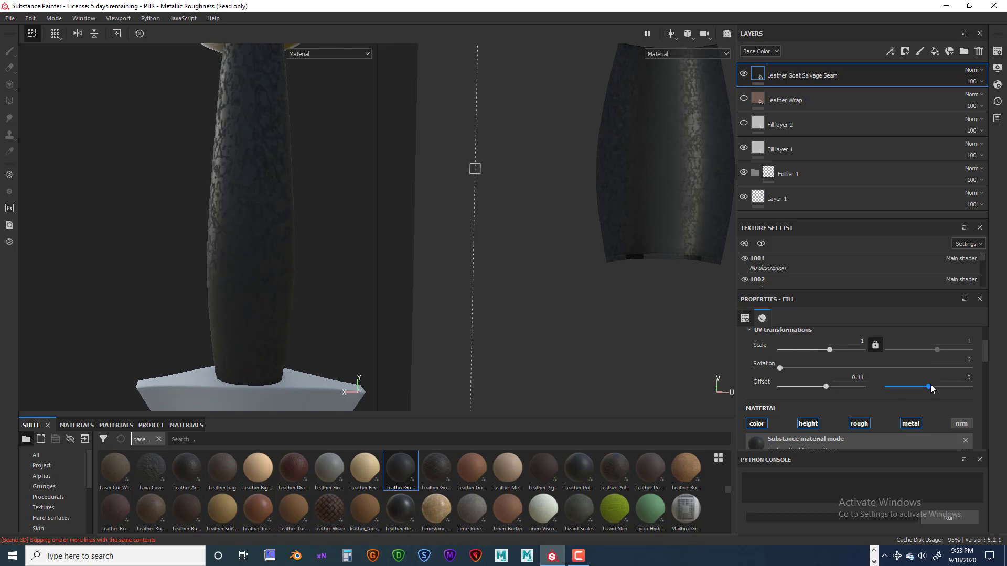
left_click_drag(930, 386, 918, 388)
left_click_drag(216, 348, 367, 304, "alt")
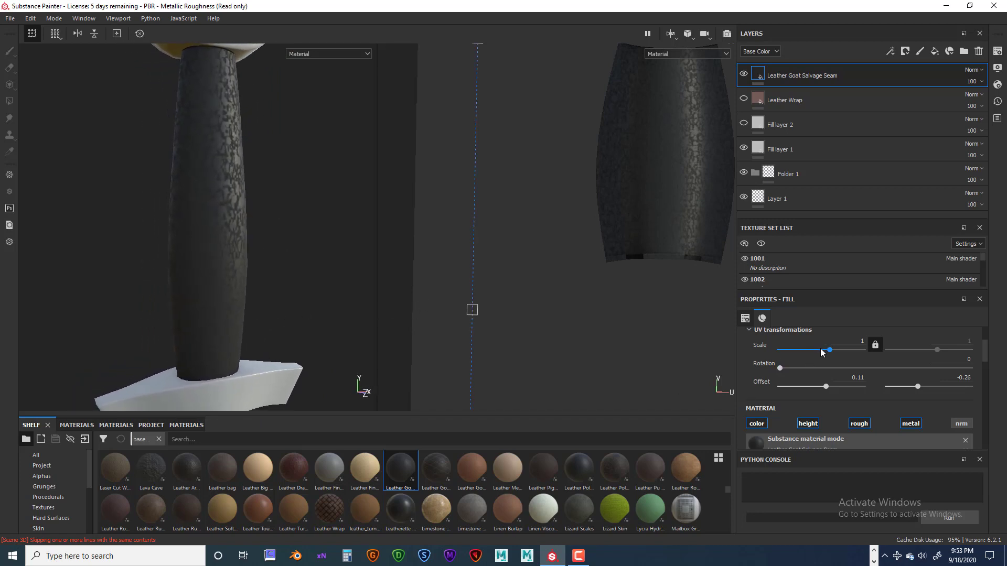
left_click_drag(829, 353, 834, 353)
left_click_drag(420, 332, 378, 344, "alt")
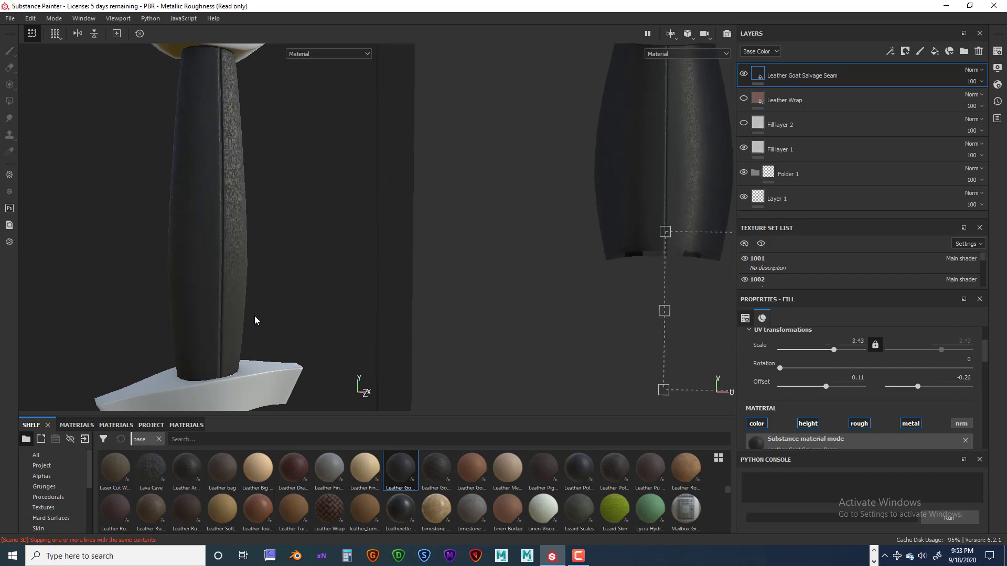
left_click_drag(279, 328, 423, 288, "alt")
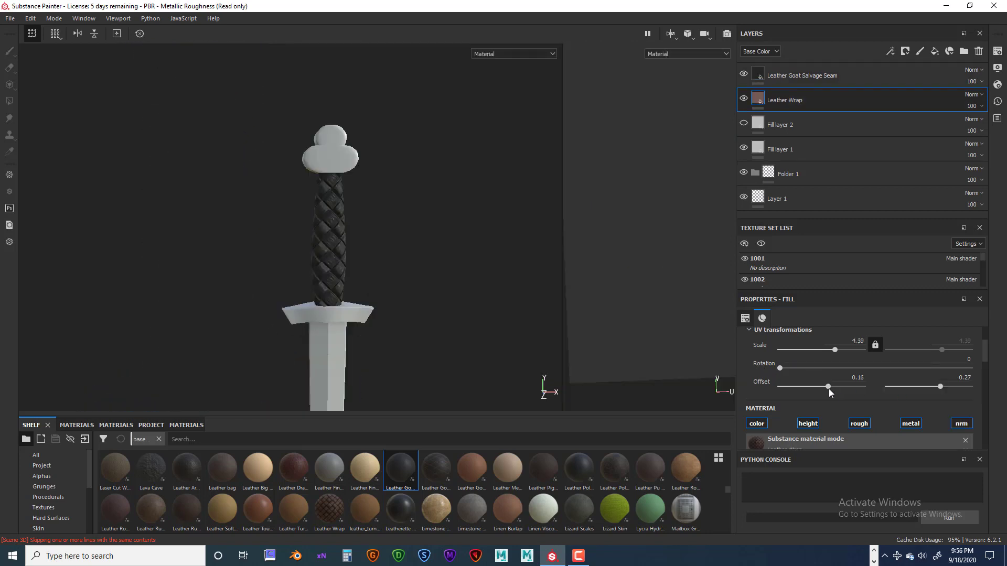
left_click_drag(483, 347, 445, 300, "alt")
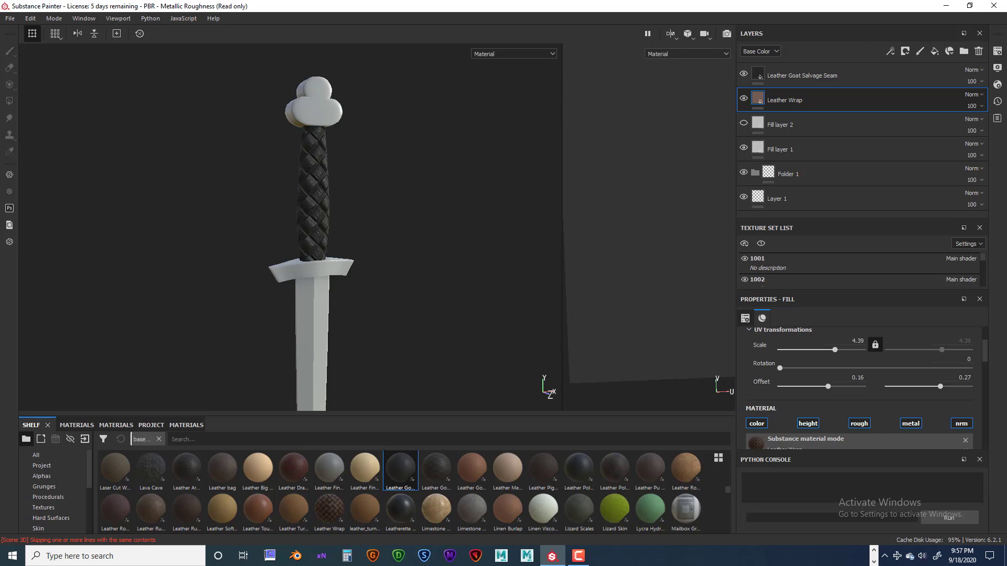
key("F10")
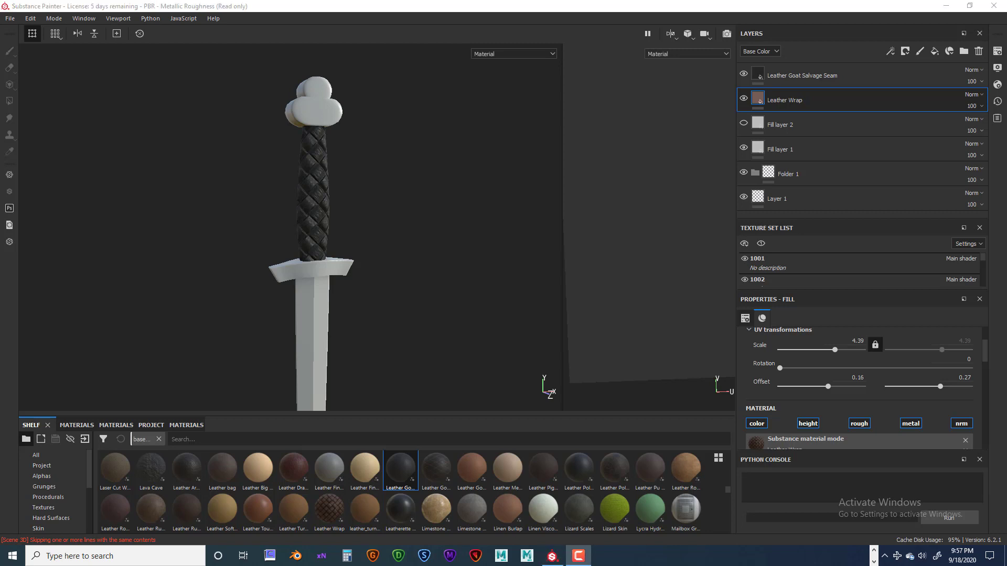